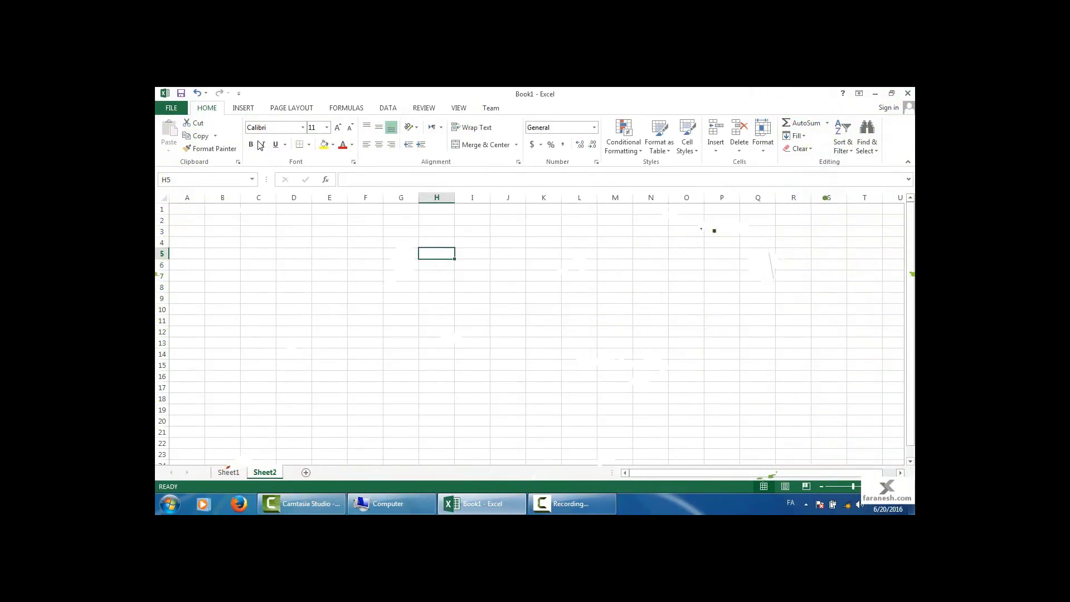
Step: Bring up the INSERT tab's illustration commands above the empty Sheet2
{"action": "left_click", "coordinate": [243, 109]}
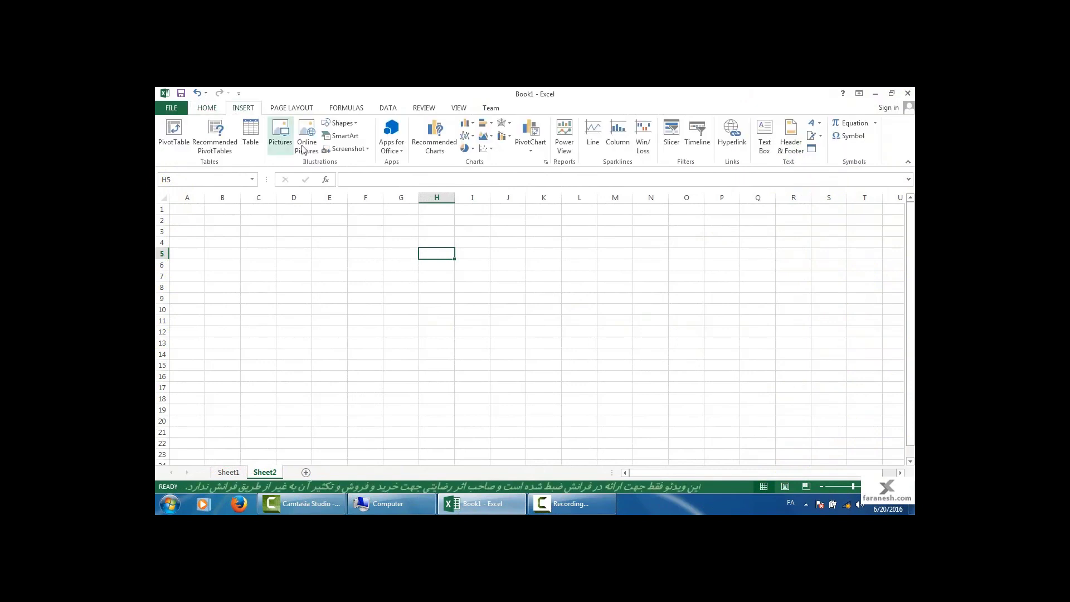
Step: Open the Choose a SmartArt Graphic dialog from the Illustrations group
{"action": "left_click", "coordinate": [344, 136]}
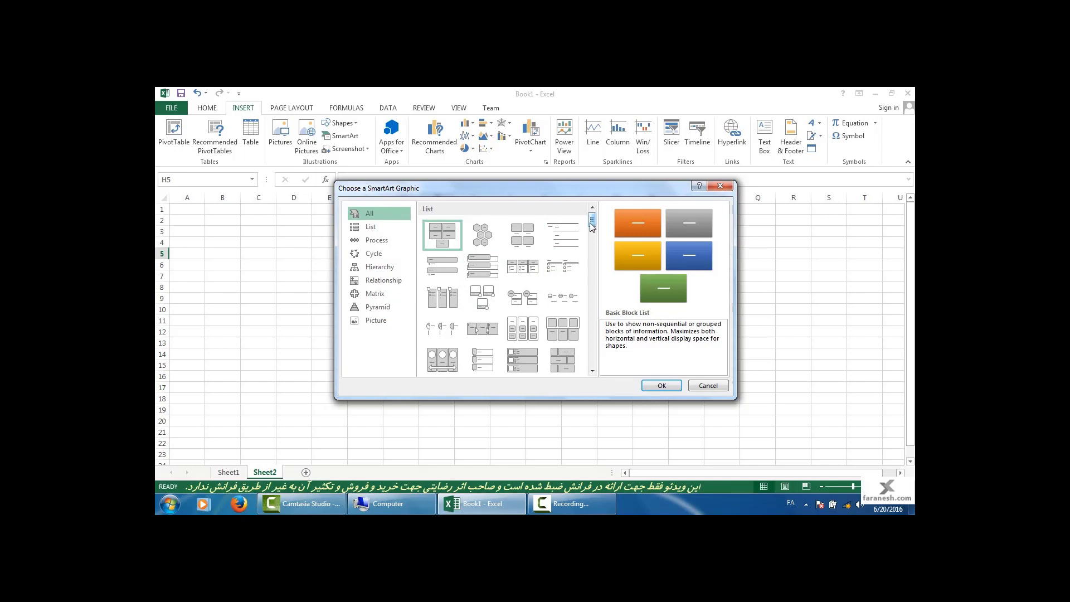
Step: Browse the List layouts, previewing Trapezoid List, Segmented Process and Vertical Accent List
{"action": "scroll", "coordinate": [592, 225], "scroll_direction": "down", "scroll_amount": 1}
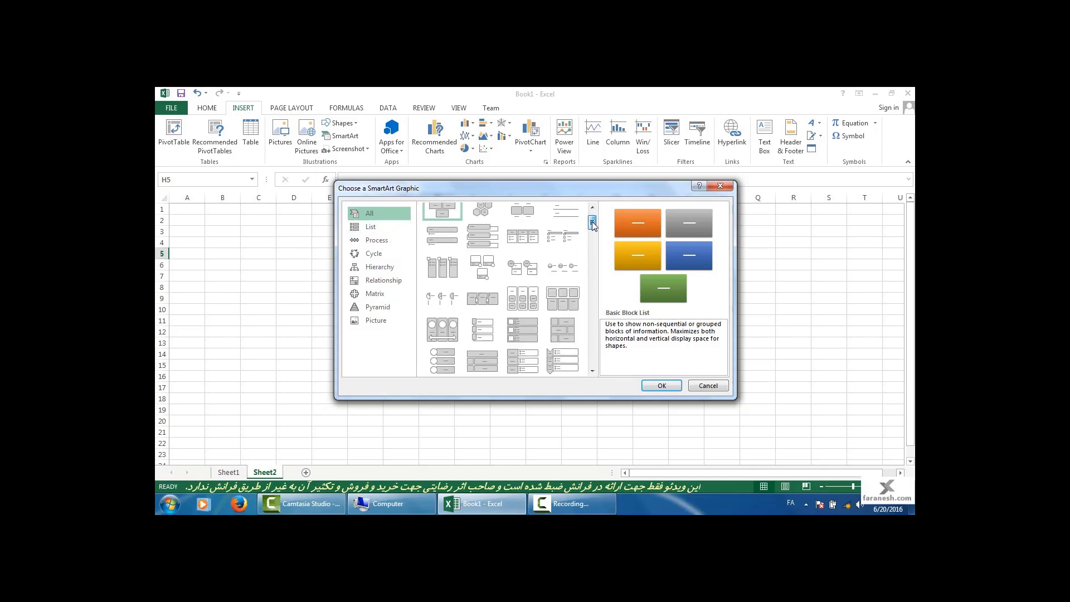
{"action": "left_click", "coordinate": [381, 230]}
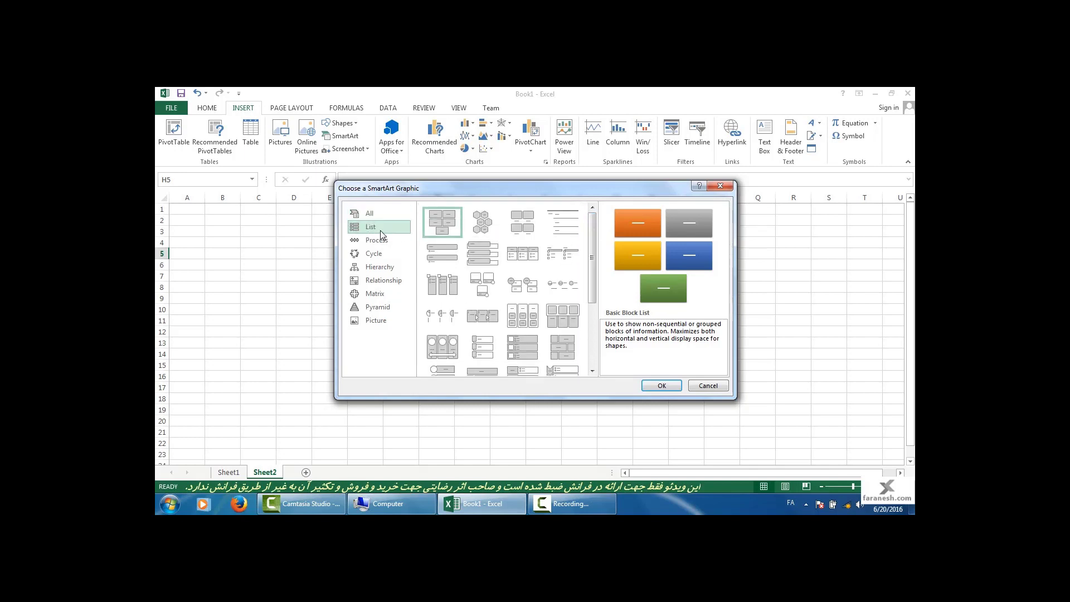
{"action": "left_click", "coordinate": [369, 214]}
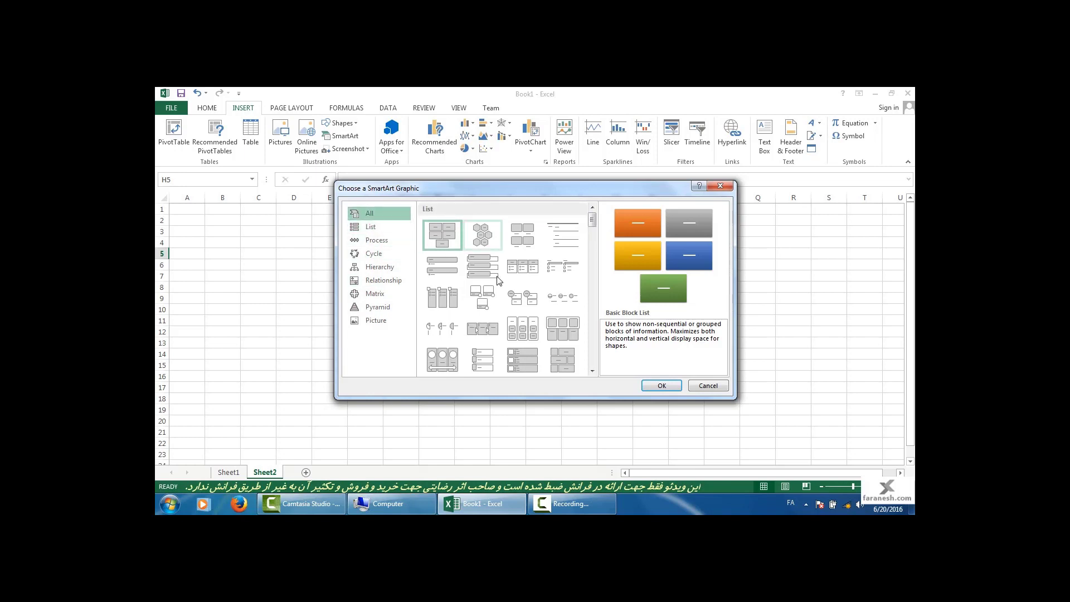
{"action": "left_click", "coordinate": [371, 227]}
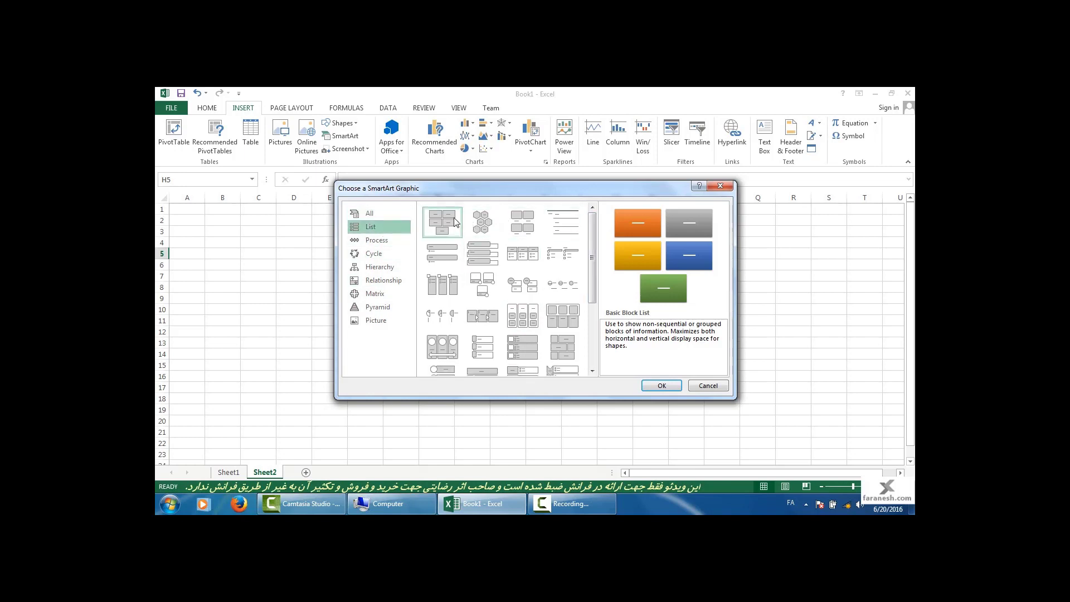
{"action": "left_click_drag", "start_coordinate": [592, 257], "coordinate": [594, 310]}
{"action": "left_click", "coordinate": [523, 280]}
{"action": "left_click", "coordinate": [522, 311]}
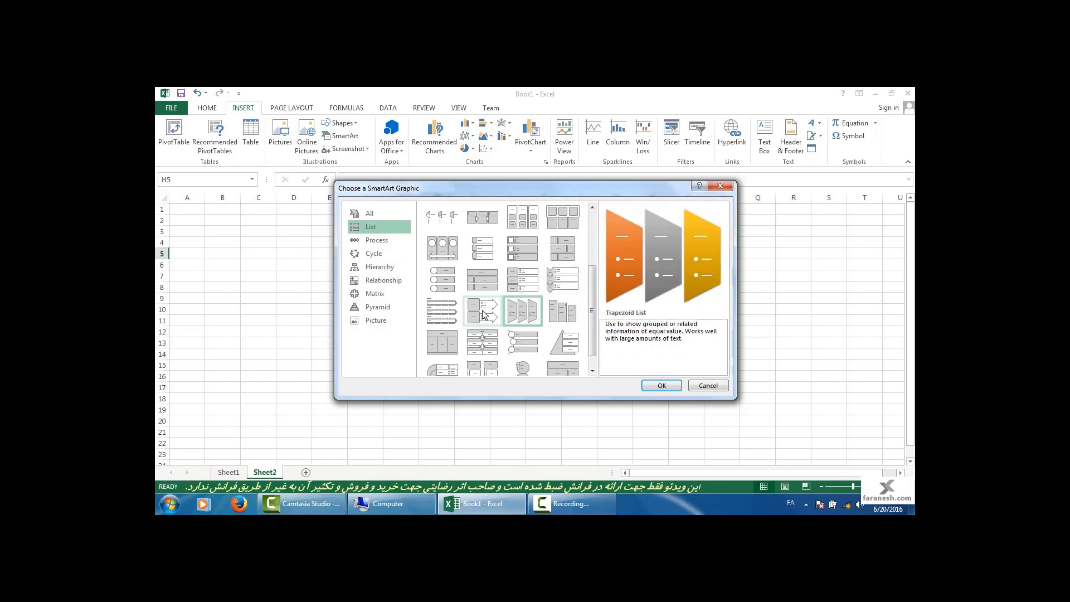
{"action": "left_click", "coordinate": [484, 315]}
{"action": "left_click", "coordinate": [489, 342]}
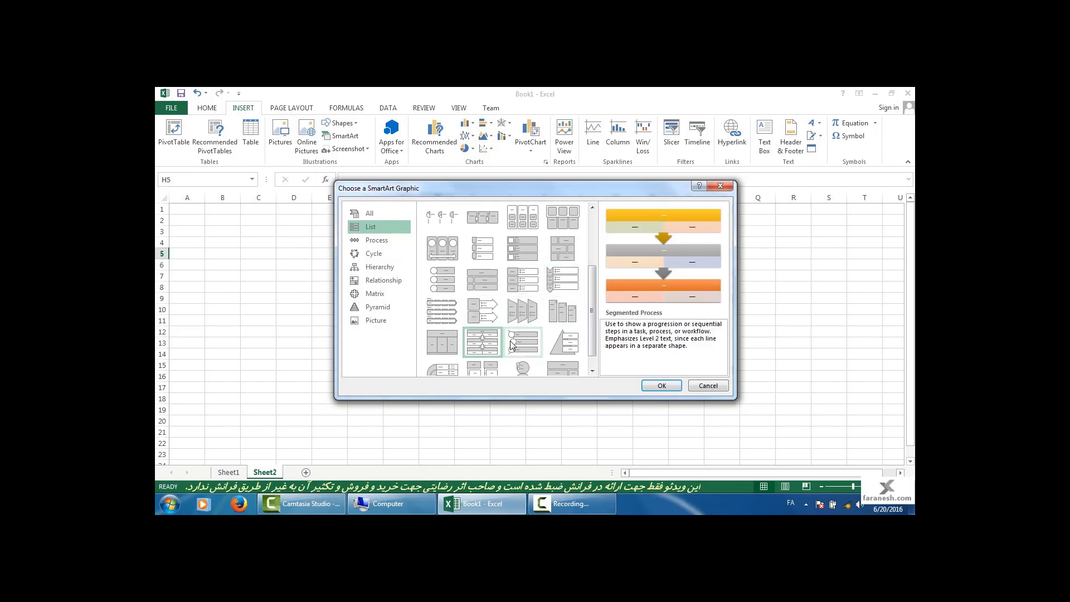
{"action": "left_click", "coordinate": [512, 345]}
{"action": "left_click", "coordinate": [441, 335]}
{"action": "left_click", "coordinate": [446, 316]}
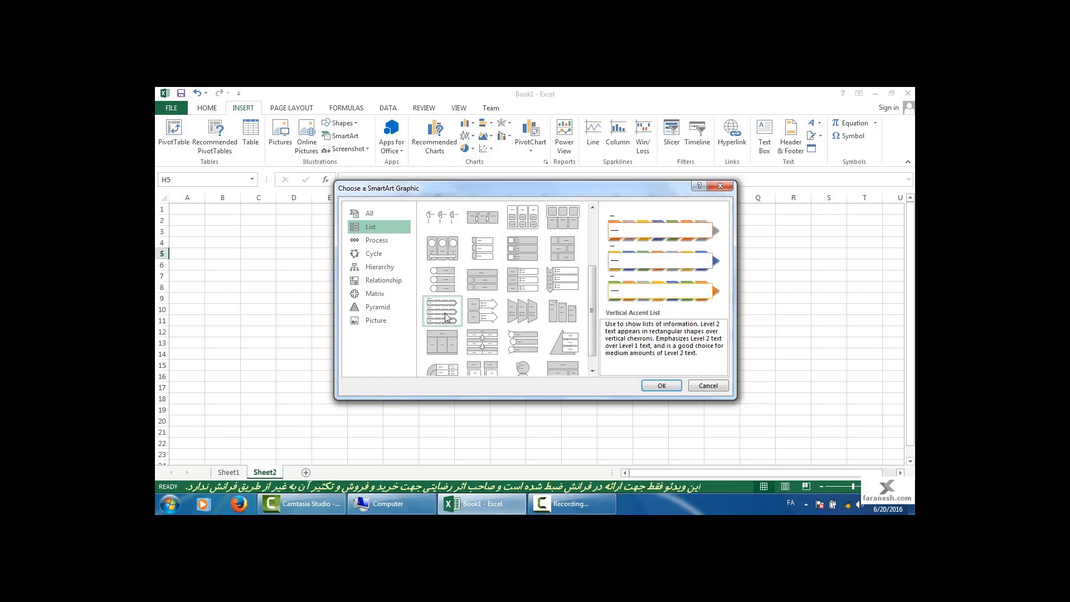
Step: Preview Process and Cycle layouts such as Chevron List, Basic Cycle, Gear and Basic Pie
{"action": "left_click", "coordinate": [377, 241]}
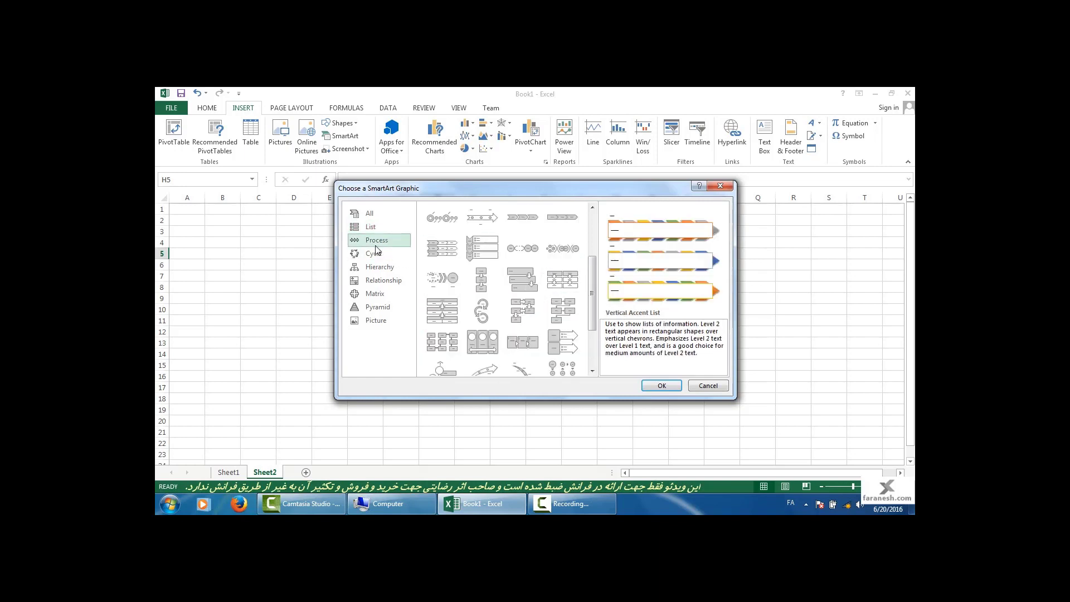
{"action": "left_click", "coordinate": [444, 253]}
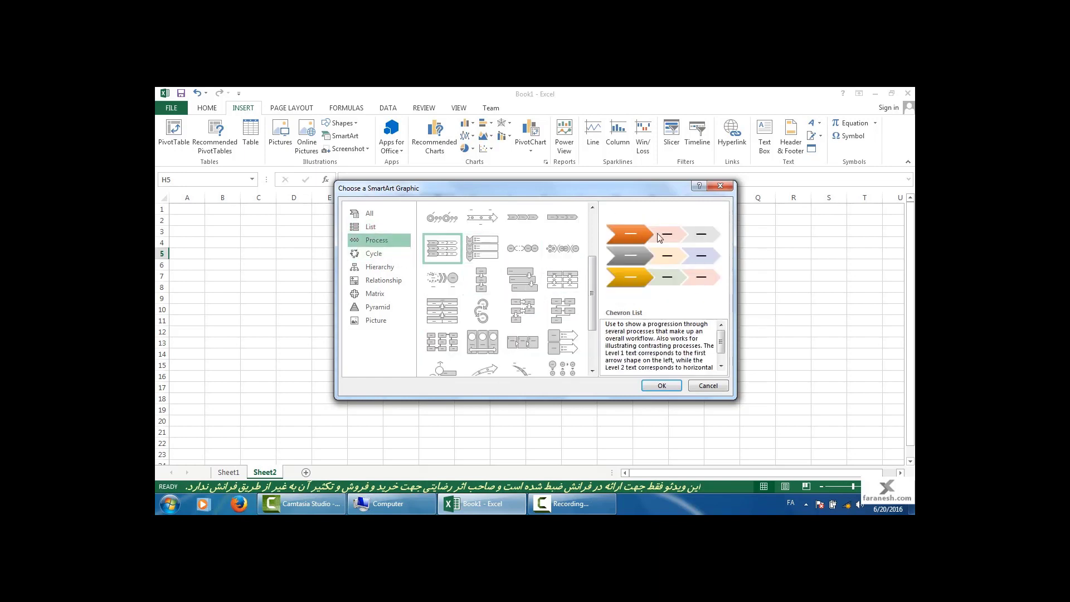
{"action": "left_click", "coordinate": [374, 253]}
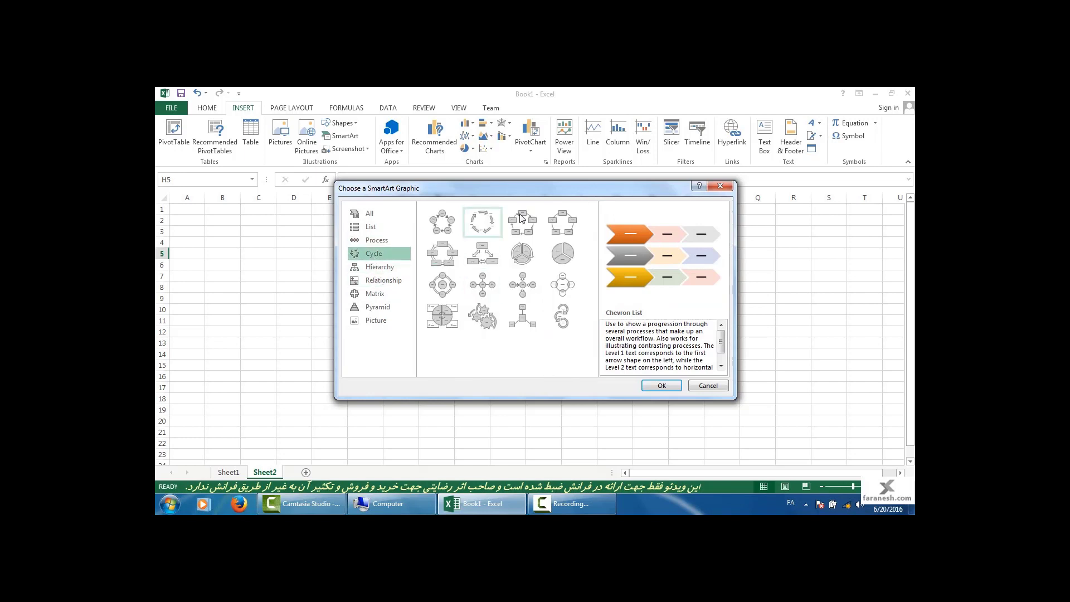
{"action": "left_click", "coordinate": [442, 221]}
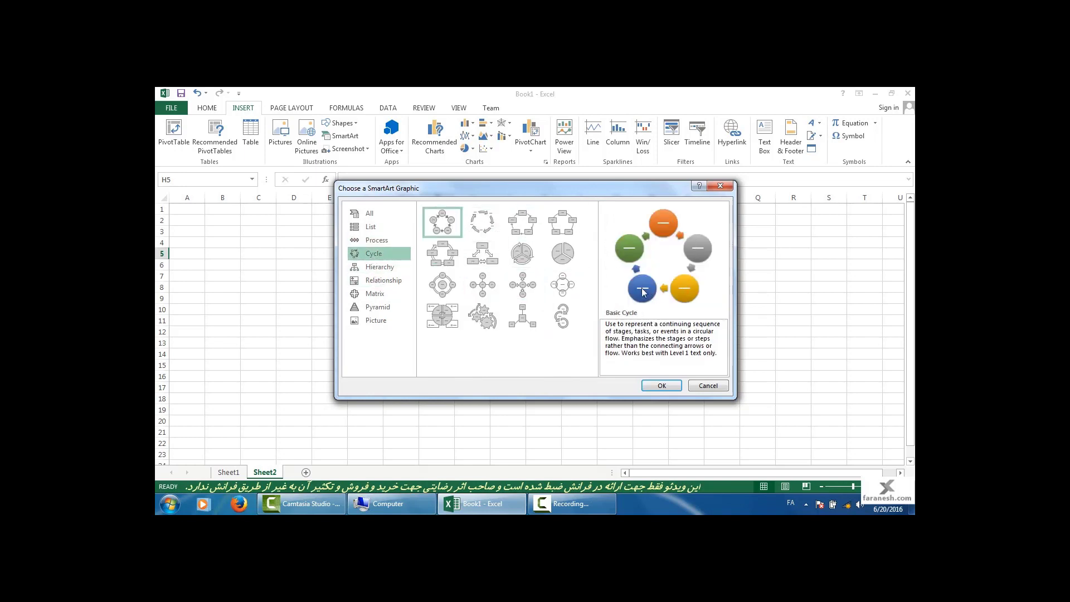
{"action": "left_click", "coordinate": [482, 316]}
{"action": "left_click", "coordinate": [522, 317]}
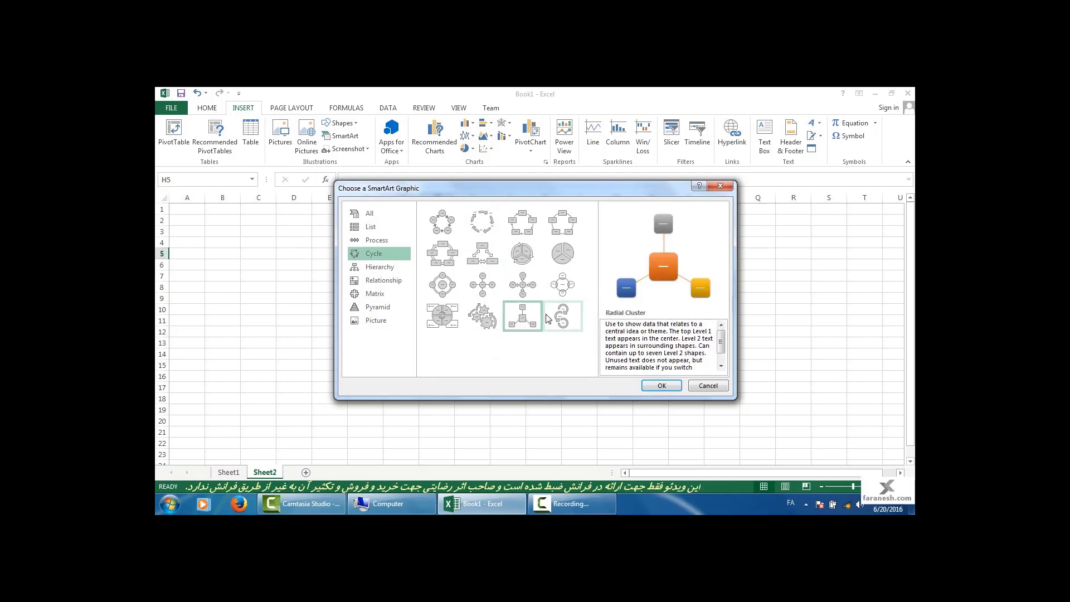
{"action": "left_click", "coordinate": [562, 316]}
{"action": "left_click", "coordinate": [555, 284]}
{"action": "left_click", "coordinate": [562, 254]}
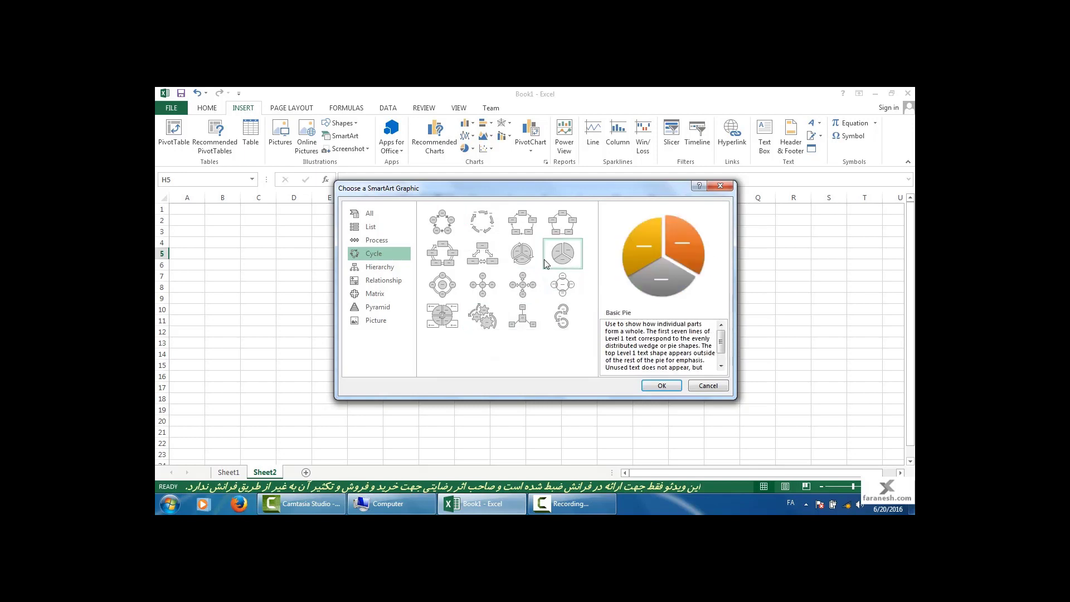
{"action": "left_click", "coordinate": [378, 268]}
Step: Preview Hierarchy and Relationship layouts, including Organization Chart, Balance, Opposing Arrows and Diverging Radial
{"action": "left_click", "coordinate": [442, 221]}
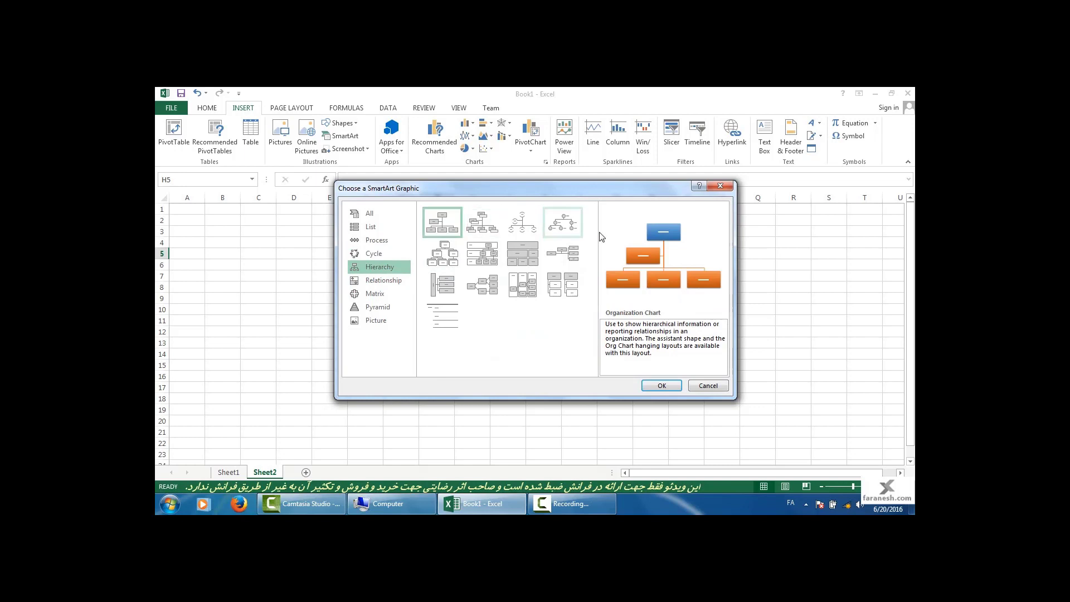
{"action": "left_click", "coordinate": [492, 255]}
{"action": "left_click", "coordinate": [522, 254]}
{"action": "left_click", "coordinate": [522, 221]}
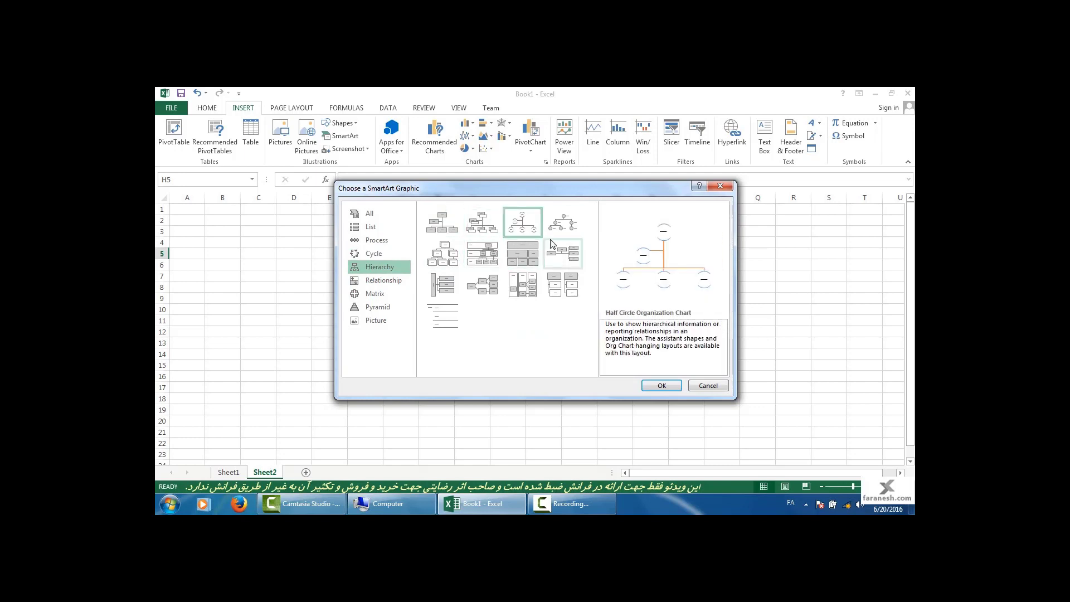
{"action": "left_click", "coordinate": [384, 281]}
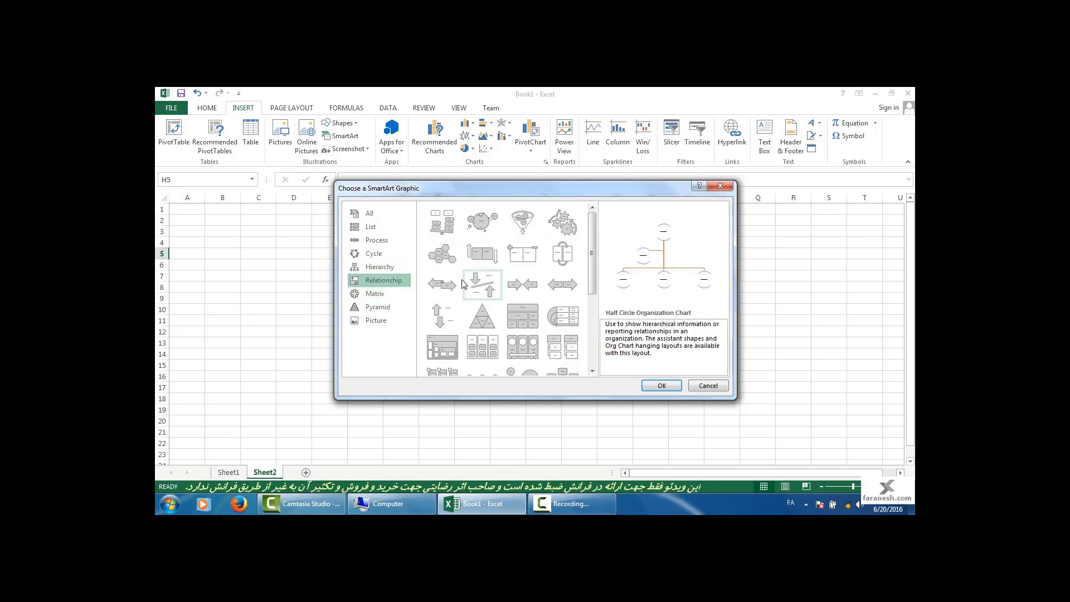
{"action": "left_click", "coordinate": [445, 226]}
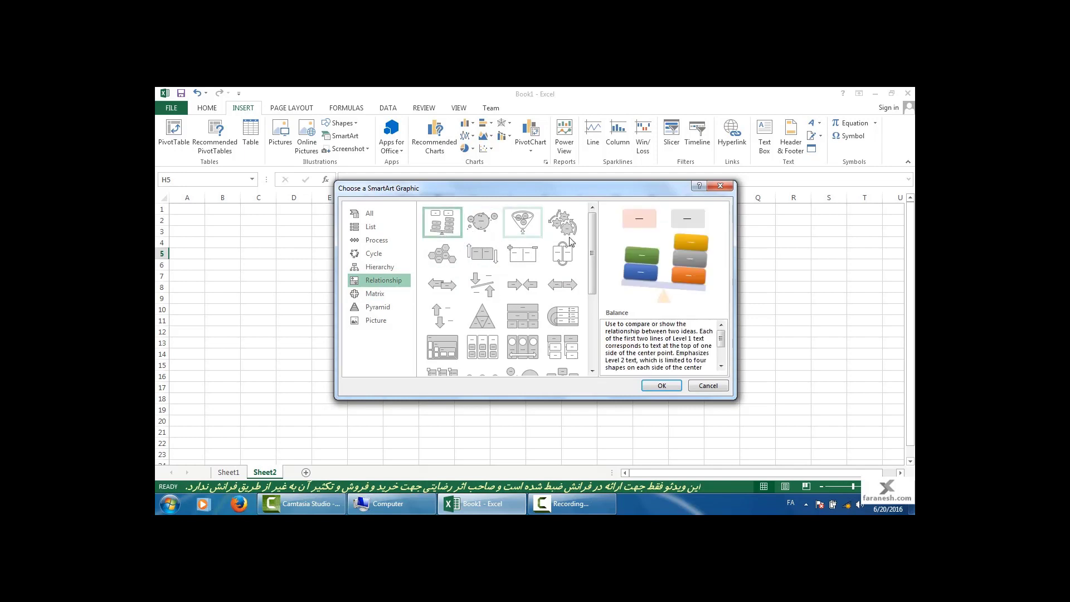
{"action": "left_click", "coordinate": [445, 314]}
{"action": "left_click", "coordinate": [442, 284]}
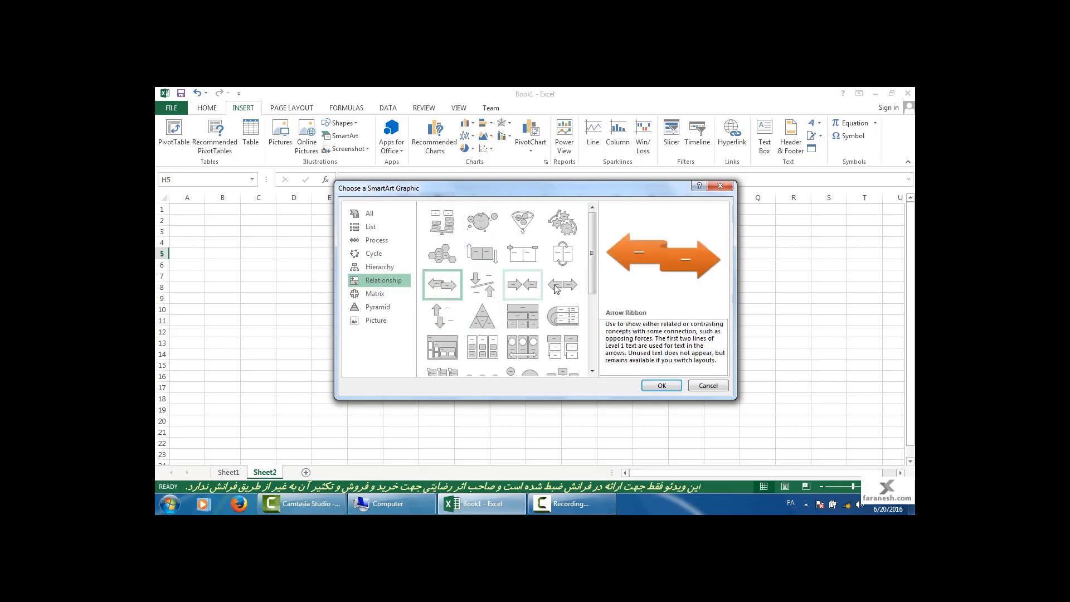
{"action": "left_click", "coordinate": [525, 287]}
{"action": "scroll", "coordinate": [596, 271], "scroll_direction": "down", "scroll_amount": 4}
{"action": "left_click", "coordinate": [523, 288]}
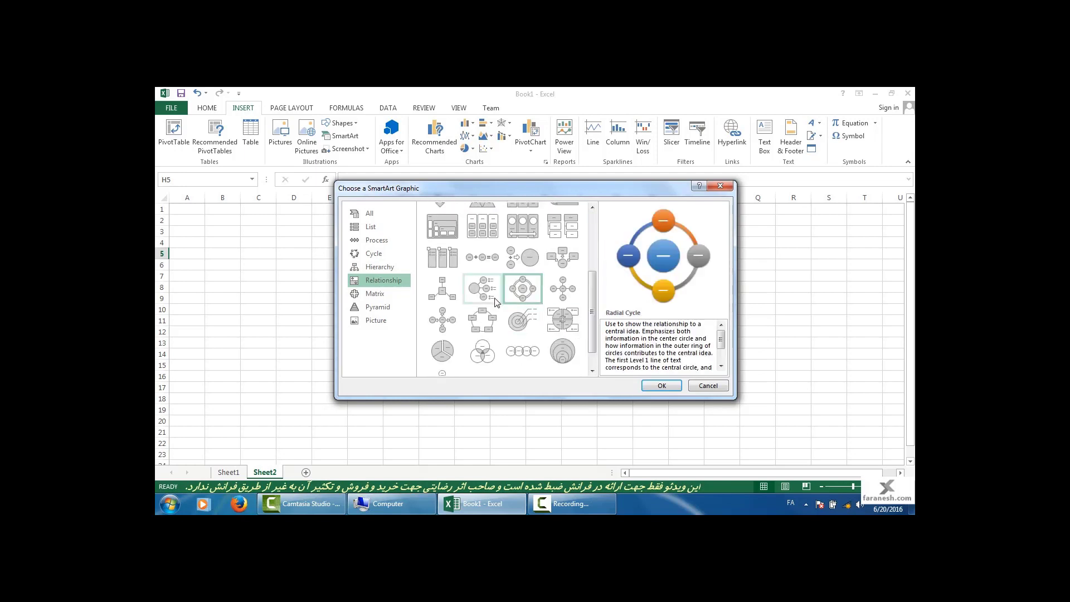
{"action": "left_click", "coordinate": [450, 323]}
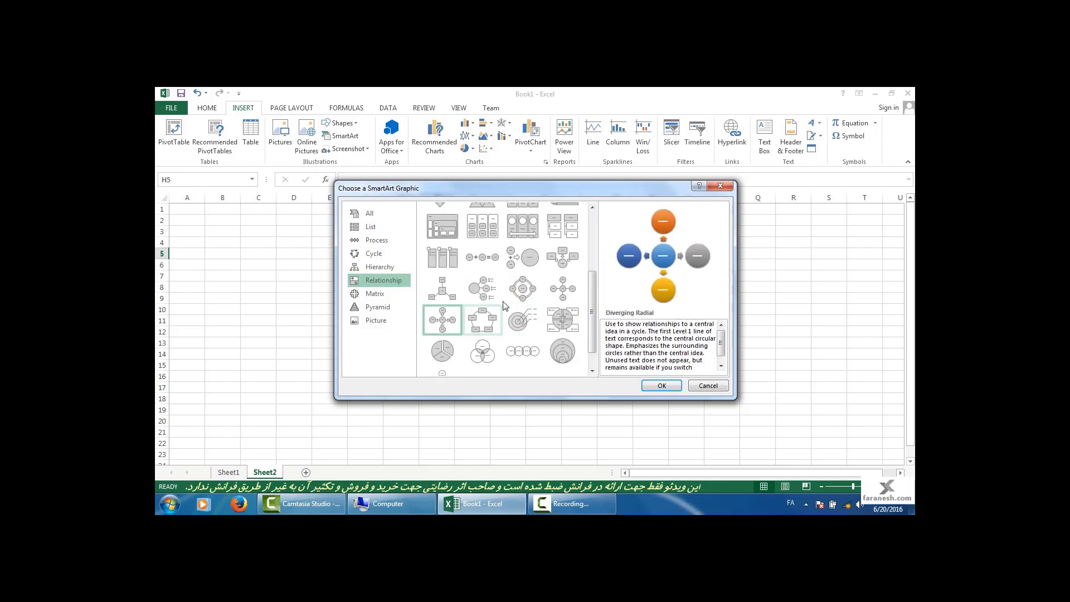
Step: Preview Matrix and Pyramid layouts such as Titled Matrix, Cycle Matrix and Segmented Pyramid
{"action": "left_click", "coordinate": [375, 293]}
{"action": "left_click", "coordinate": [496, 232]}
{"action": "left_click", "coordinate": [513, 226]}
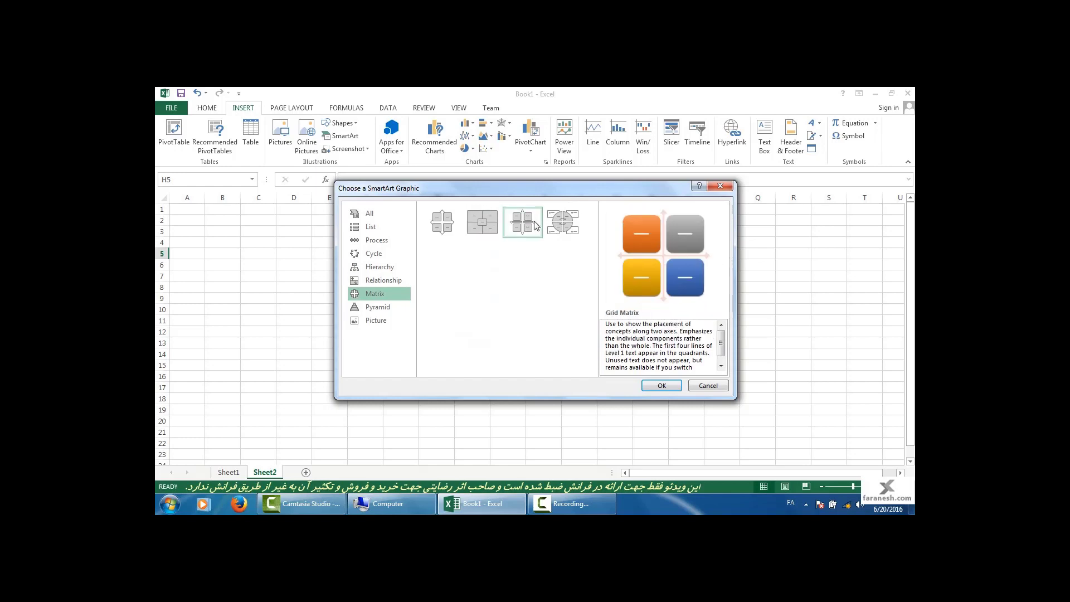
{"action": "left_click", "coordinate": [563, 222]}
{"action": "left_click", "coordinate": [403, 293]}
{"action": "left_click", "coordinate": [377, 307]}
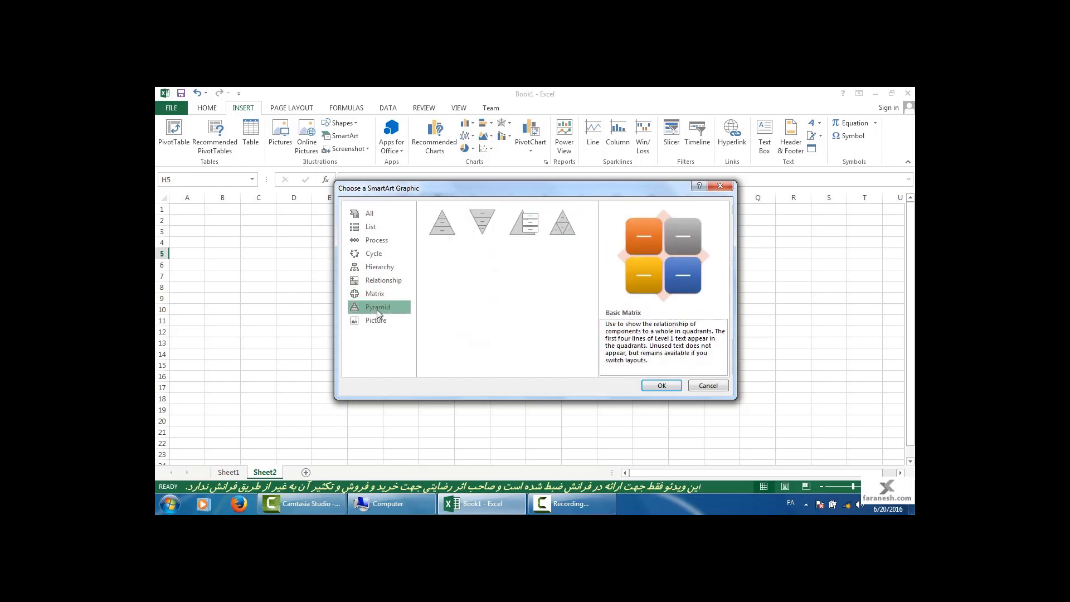
{"action": "left_click", "coordinate": [448, 223]}
{"action": "left_click", "coordinate": [530, 227]}
{"action": "left_click", "coordinate": [563, 223]}
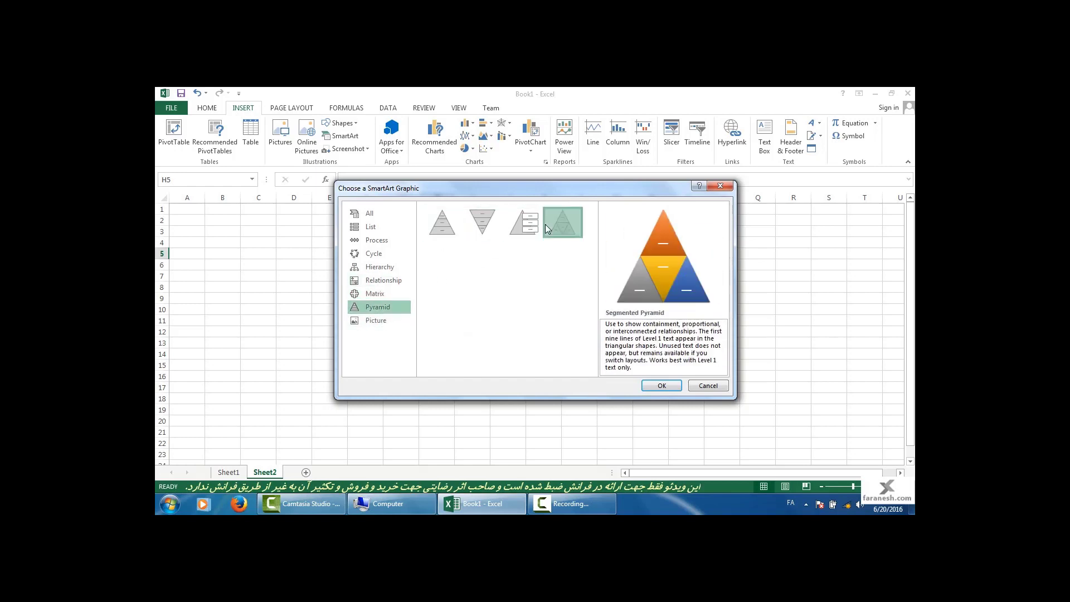
Step: Browse the Picture layouts, then return to Hierarchy and select Organization Chart
{"action": "left_click", "coordinate": [370, 324]}
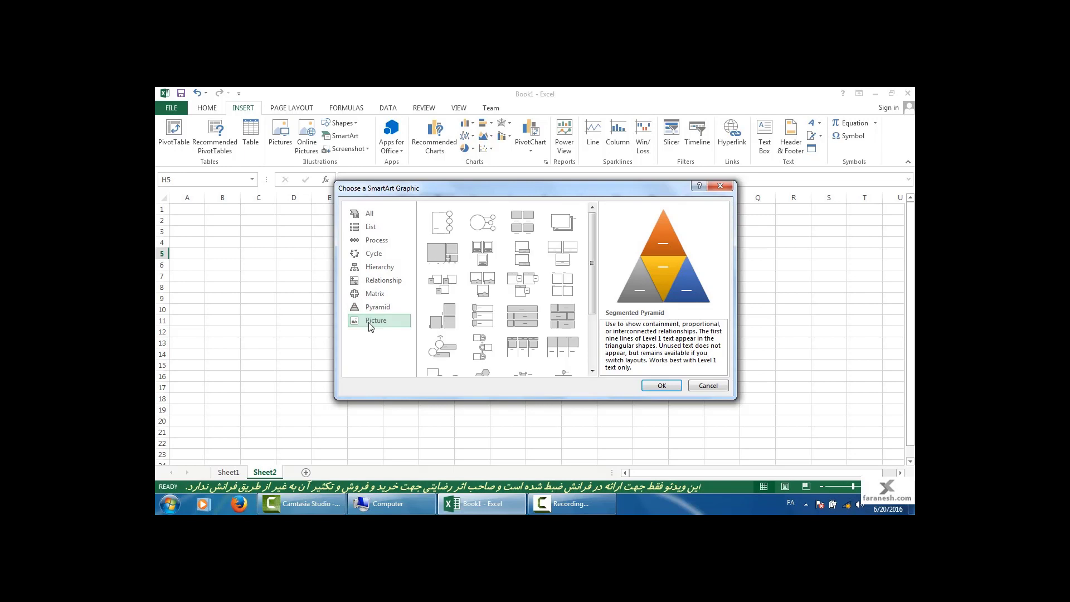
{"action": "left_click", "coordinate": [451, 253]}
{"action": "left_click", "coordinate": [484, 286]}
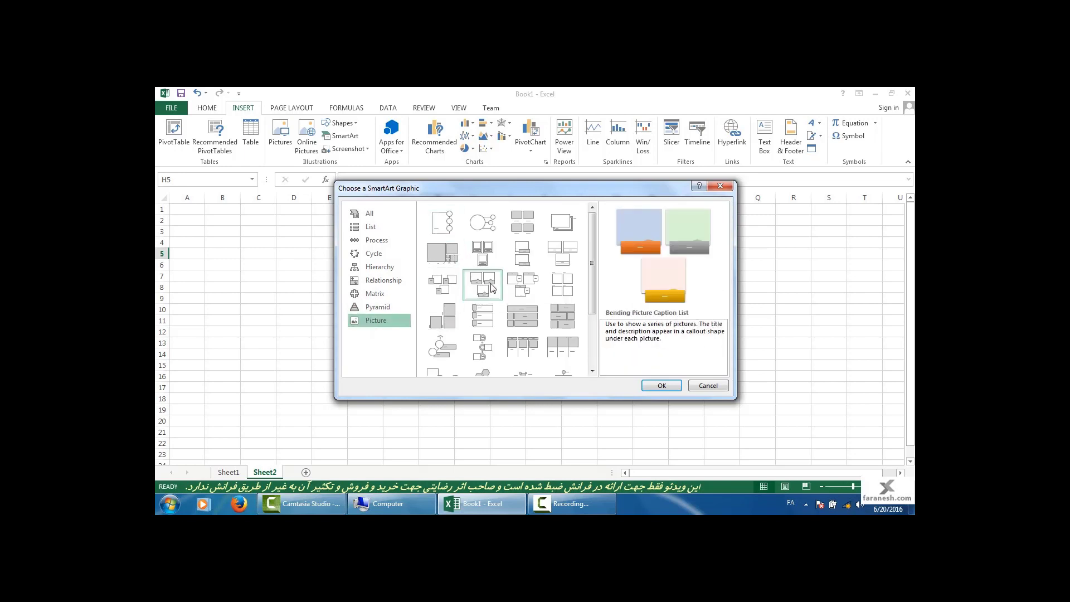
{"action": "left_click", "coordinate": [519, 285]}
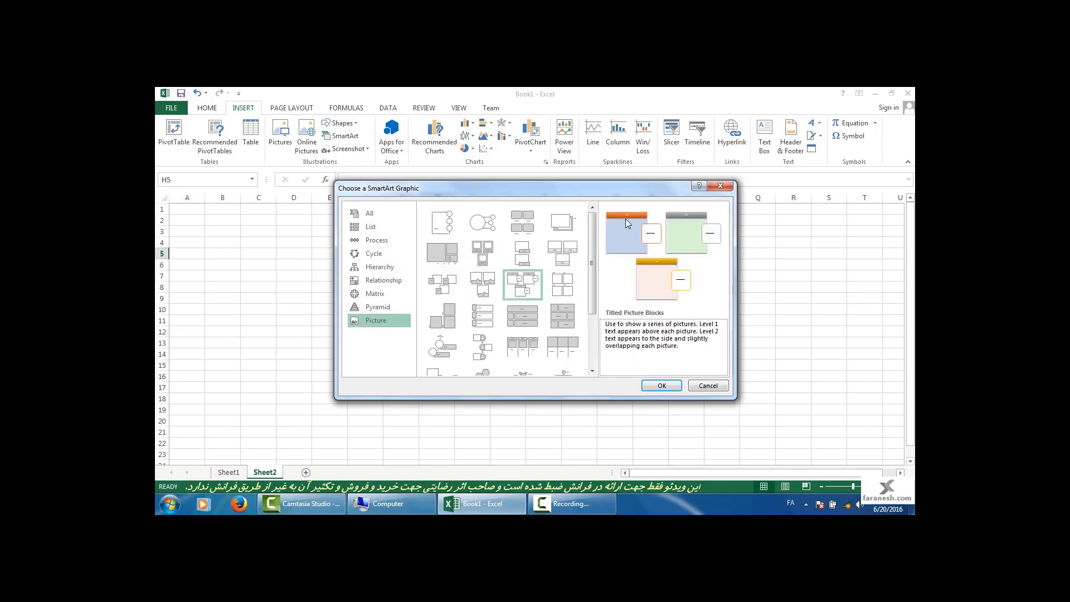
{"action": "left_click", "coordinate": [522, 316]}
{"action": "scroll", "coordinate": [535, 329], "scroll_direction": "down", "scroll_amount": 3}
{"action": "left_click", "coordinate": [562, 325]}
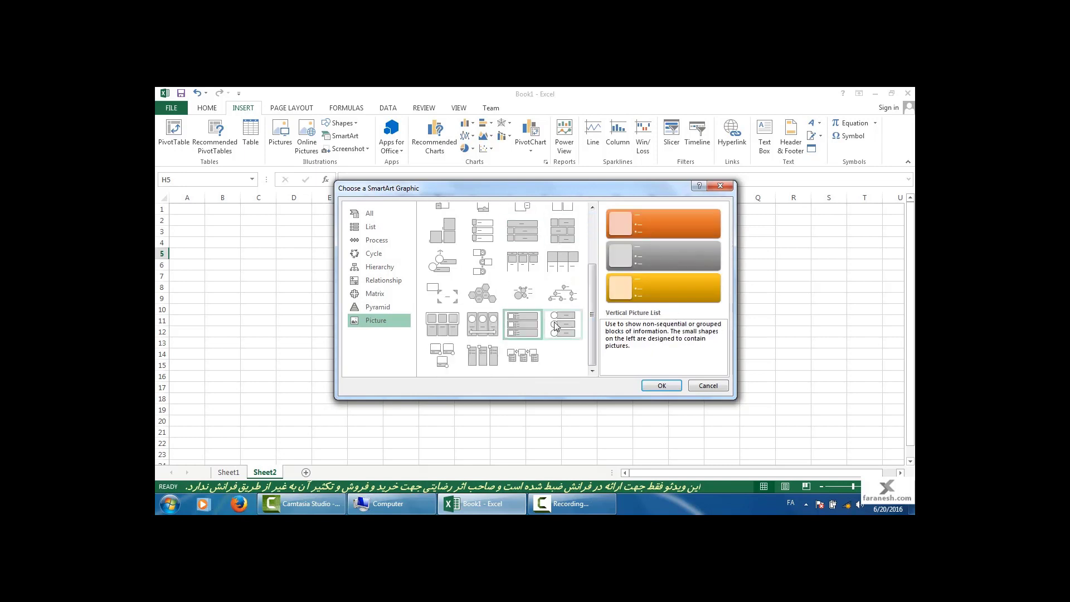
{"action": "left_click", "coordinate": [563, 292]}
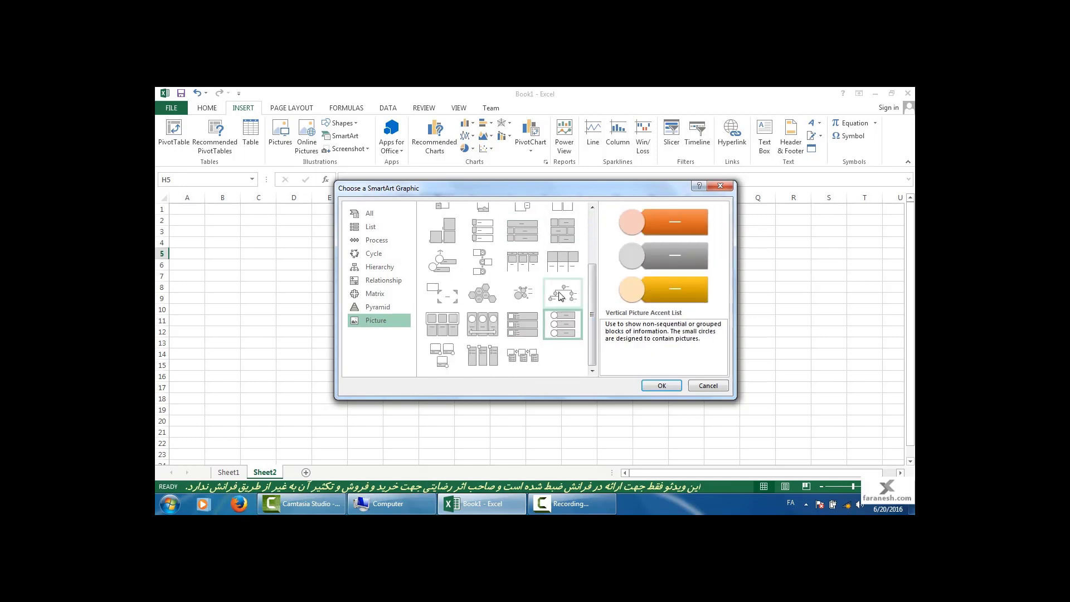
{"action": "left_click", "coordinate": [375, 266]}
{"action": "left_click", "coordinate": [441, 223]}
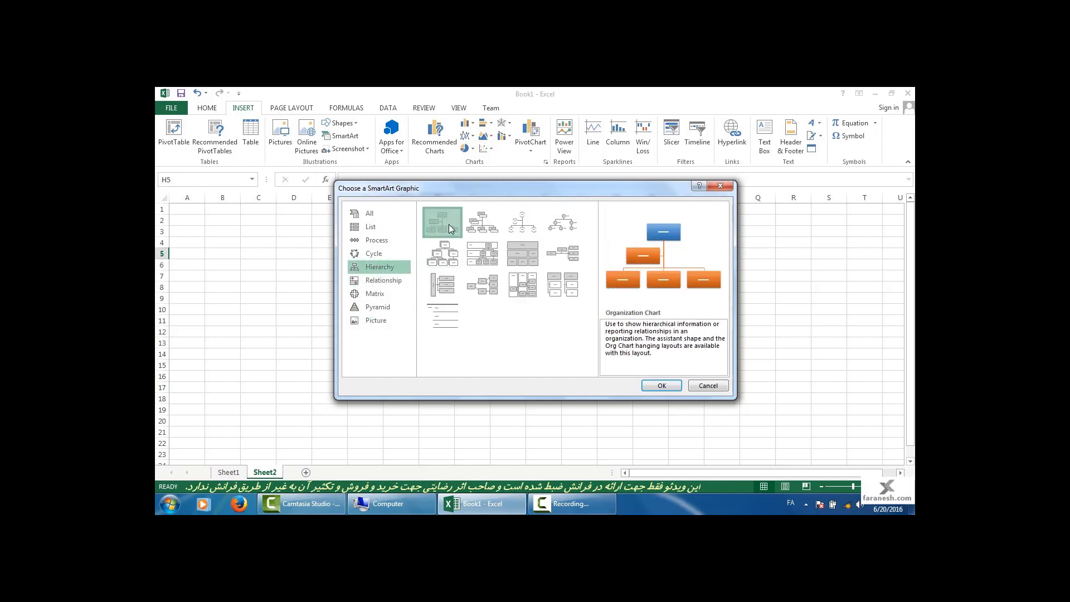
Step: Insert the five-box Organization Chart and move it over columns H to O
{"action": "left_click", "coordinate": [662, 385]}
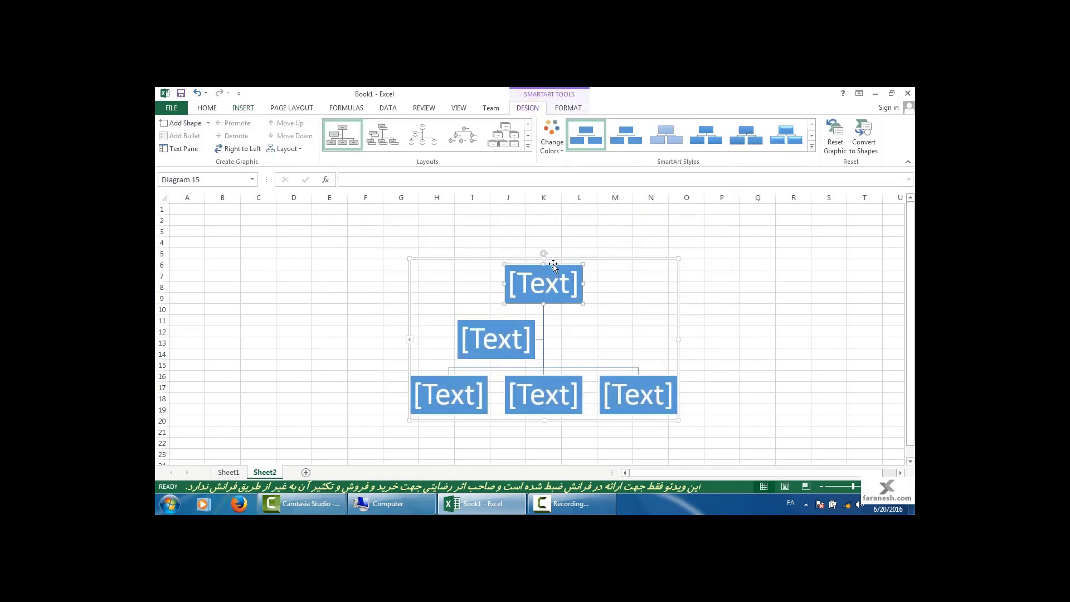
{"action": "left_click_drag", "start_coordinate": [581, 258], "coordinate": [622, 225]}
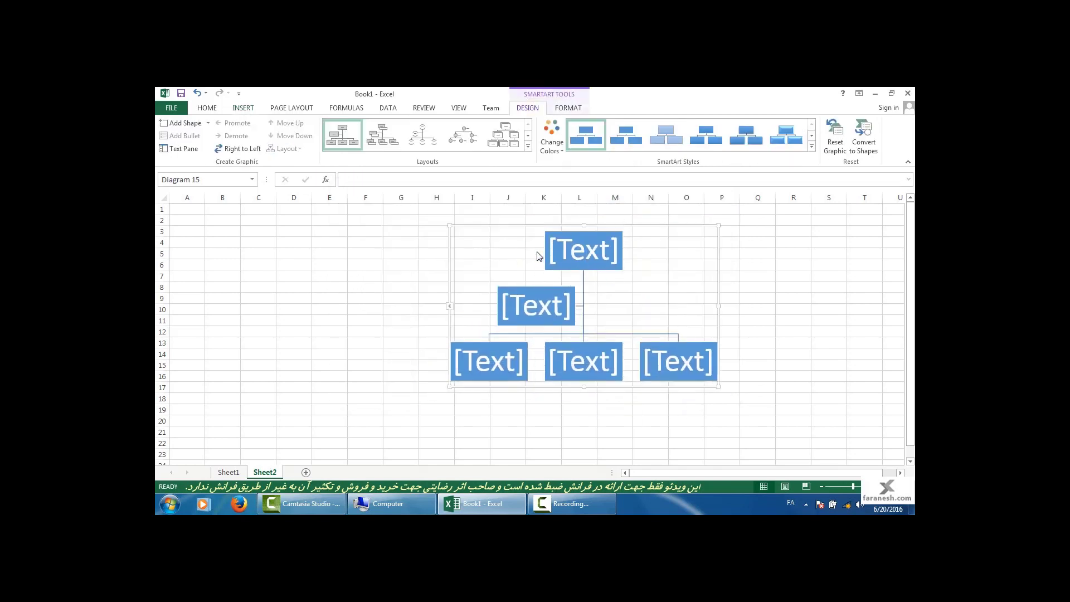
{"action": "left_click_drag", "start_coordinate": [475, 223], "coordinate": [445, 237]}
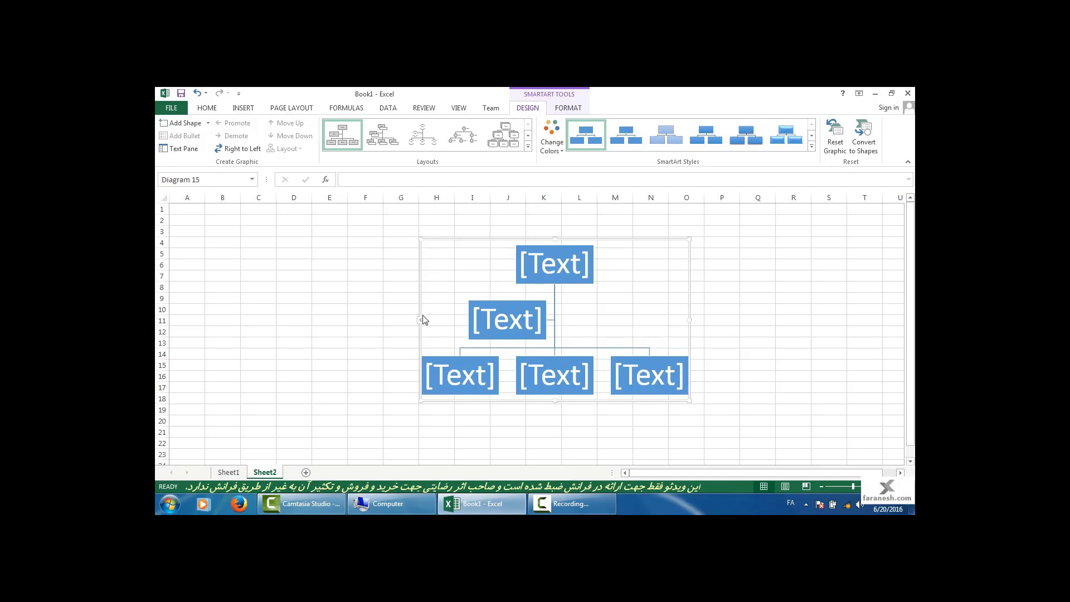
Step: Label the top box مدیر and the second-level box معاون
{"action": "left_click", "coordinate": [536, 265]}
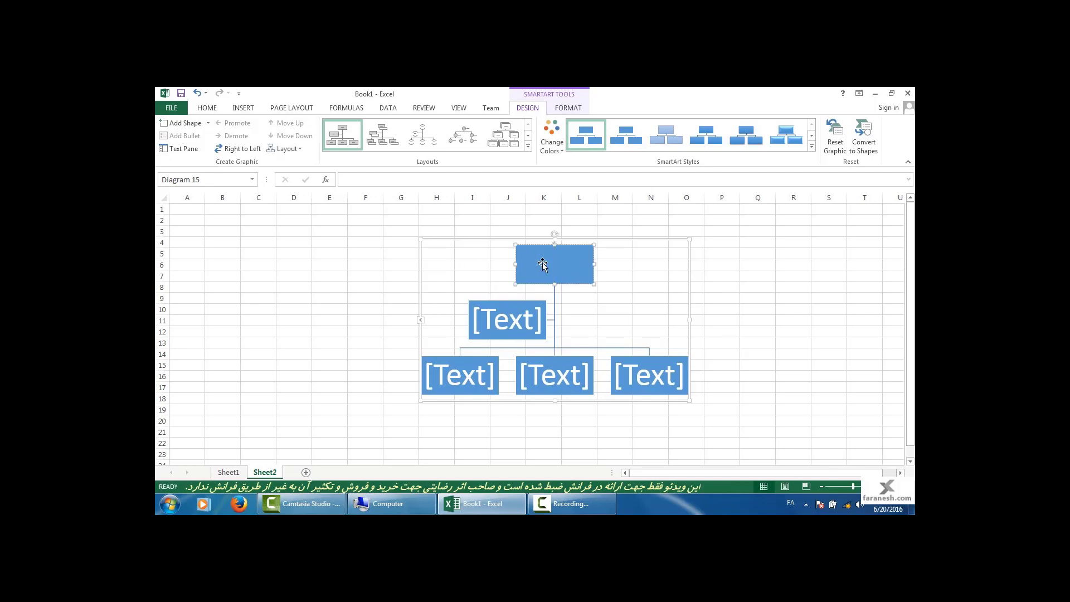
{"action": "type", "text": "مدیر"}
{"action": "left_click", "coordinate": [526, 313]}
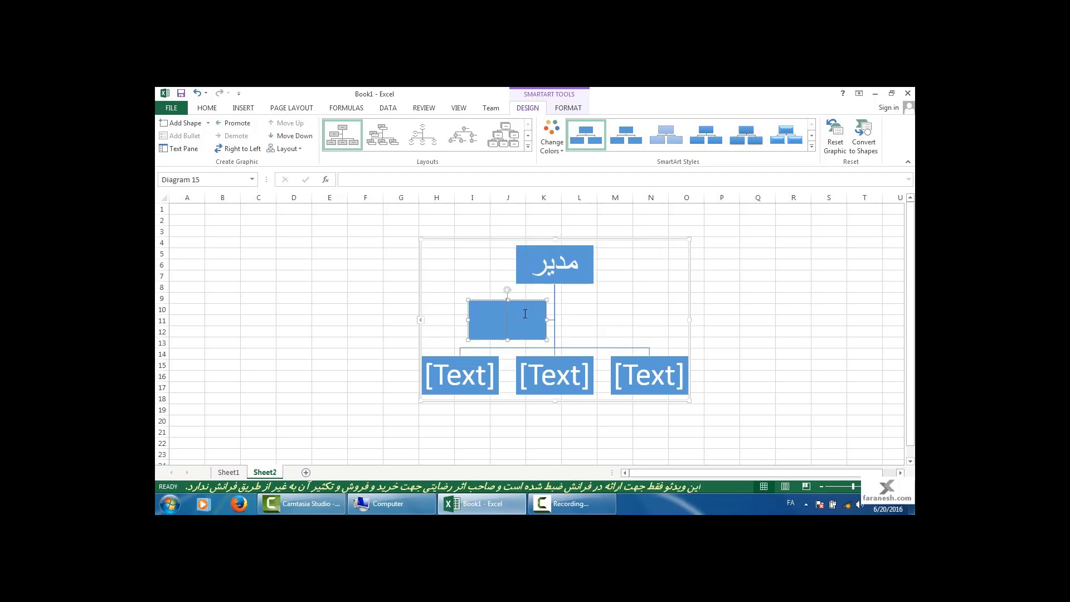
{"action": "type", "text": "معاو"}
{"action": "type", "text": "ن"}
Step: Label the bottom-row boxes بخش فنی, بخش گرافیک and بخش بازاریابی
{"action": "left_click", "coordinate": [643, 371]}
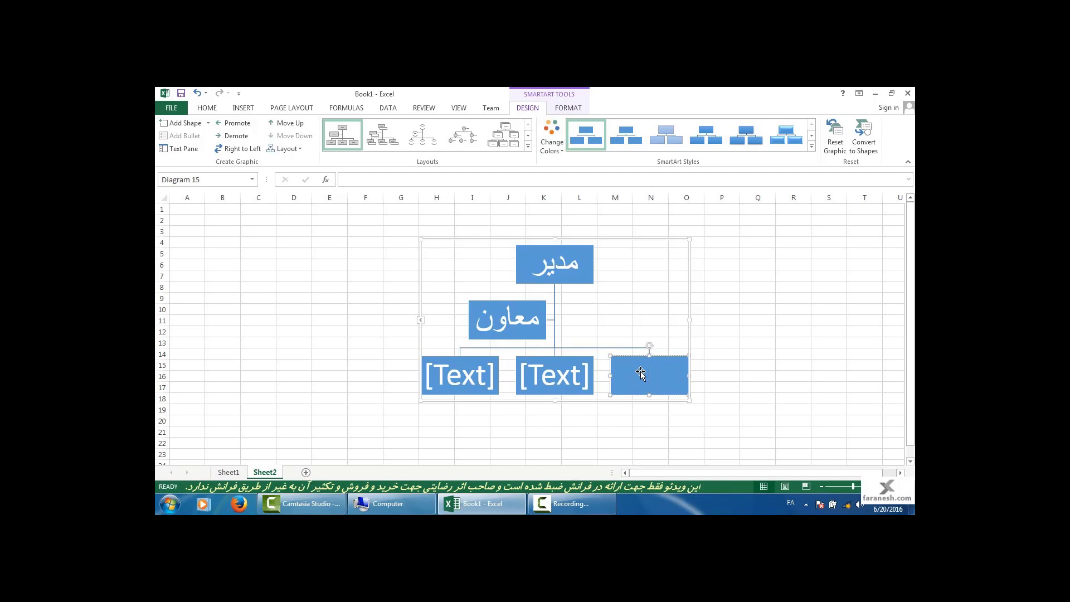
{"action": "type", "text": "بخش فنی"}
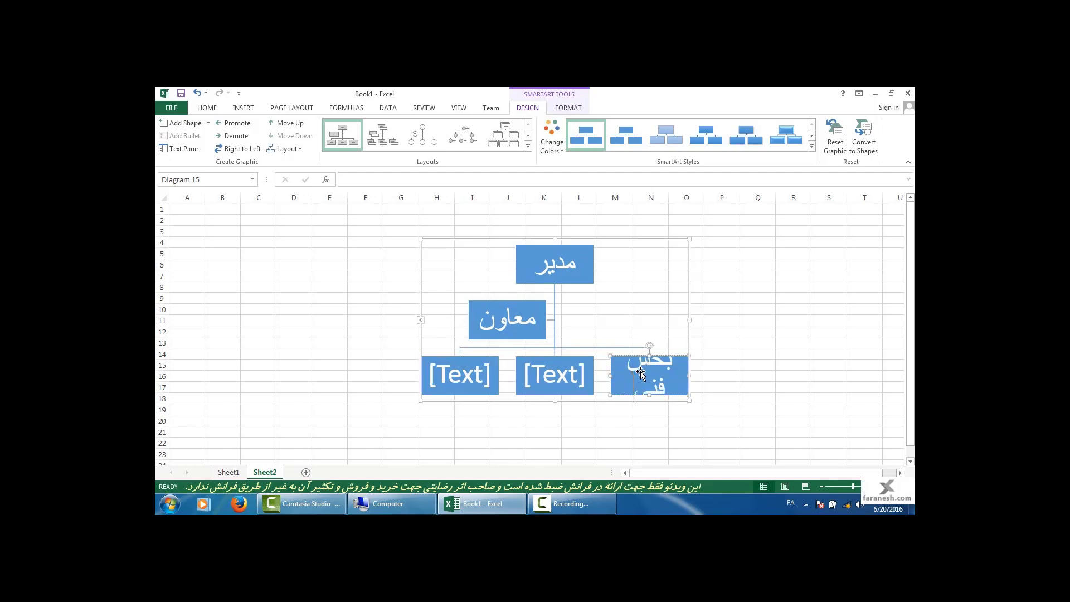
{"action": "left_click", "coordinate": [558, 367]}
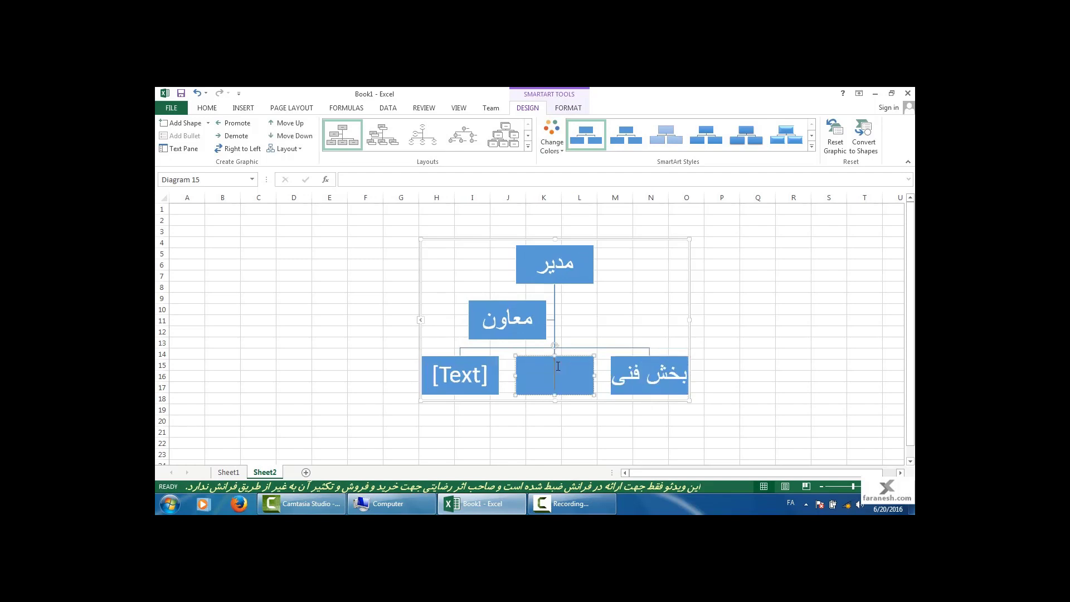
{"action": "type", "text": "بخش گرافی"}
{"action": "type", "text": "ک"}
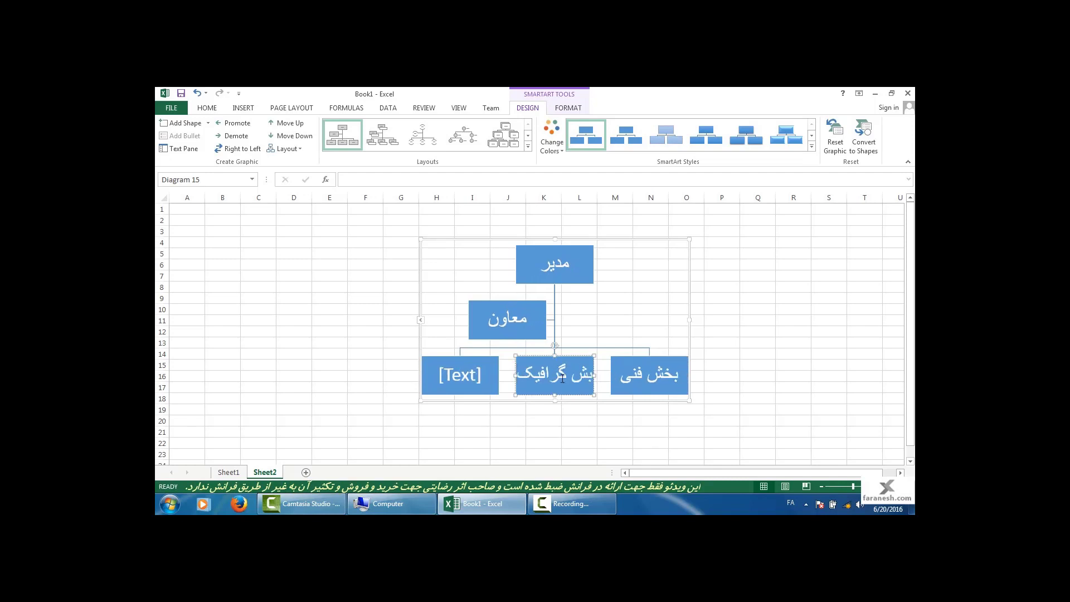
{"action": "left_click", "coordinate": [580, 380]}
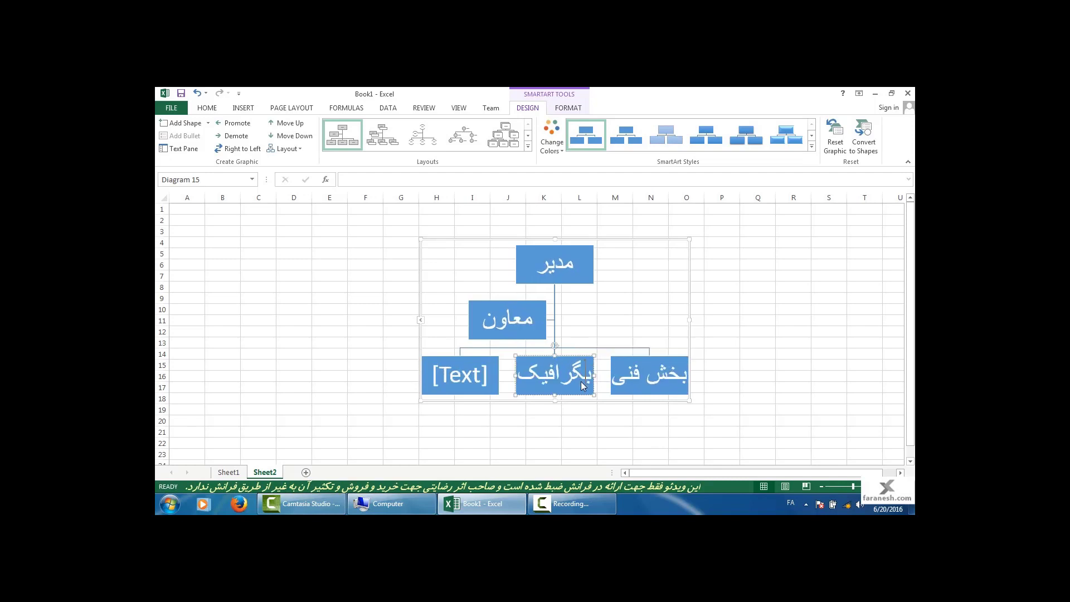
{"action": "left_click", "coordinate": [473, 378]}
{"action": "type", "text": "خش ب"}
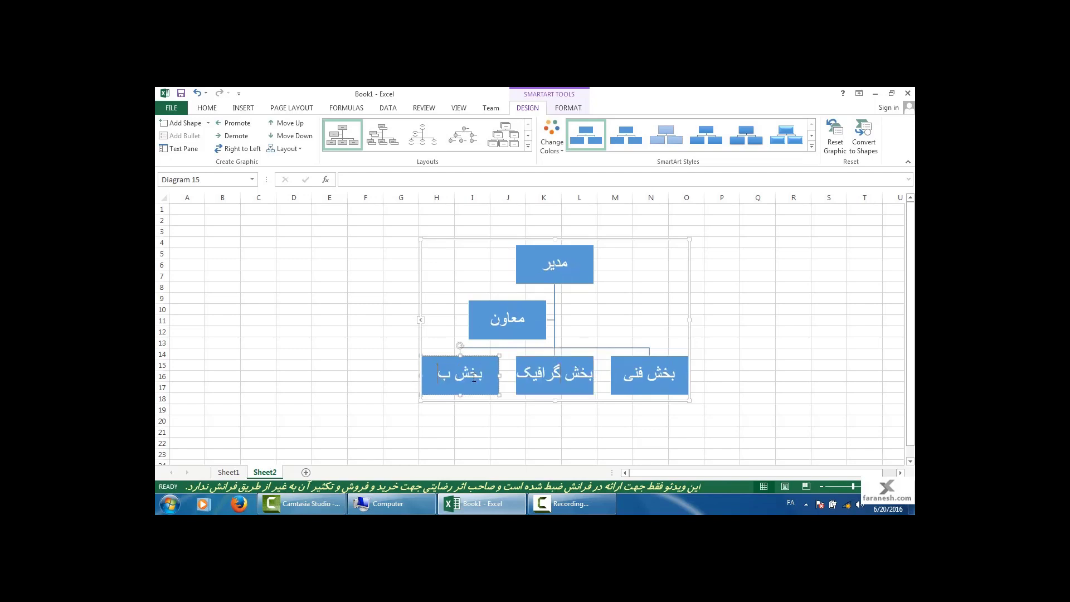
{"action": "type", "text": "ازاریا"}
{"action": "type", "text": "بی"}
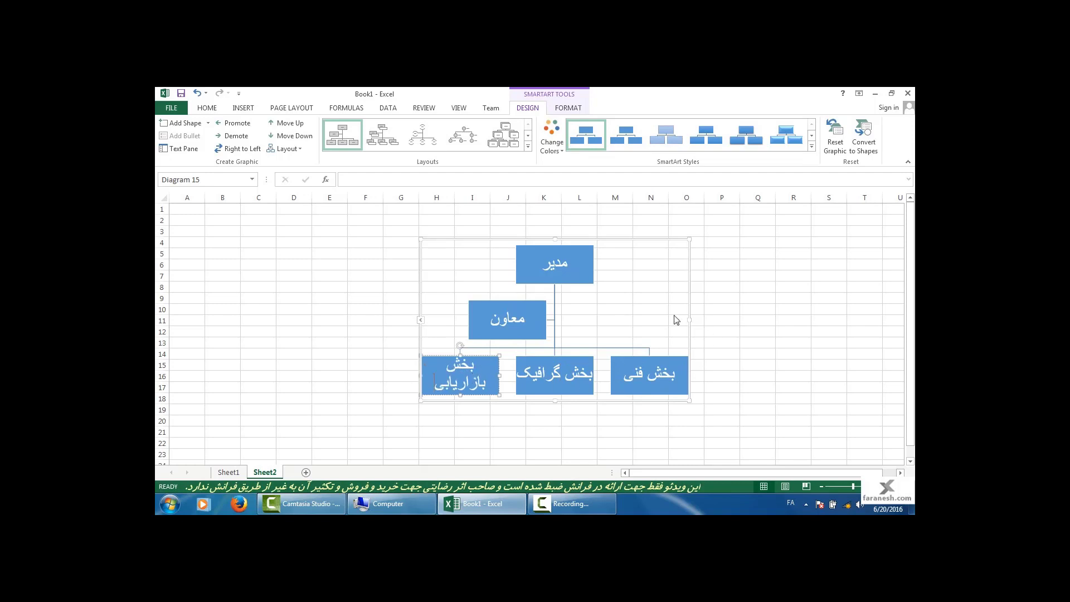
{"action": "left_click", "coordinate": [677, 319]}
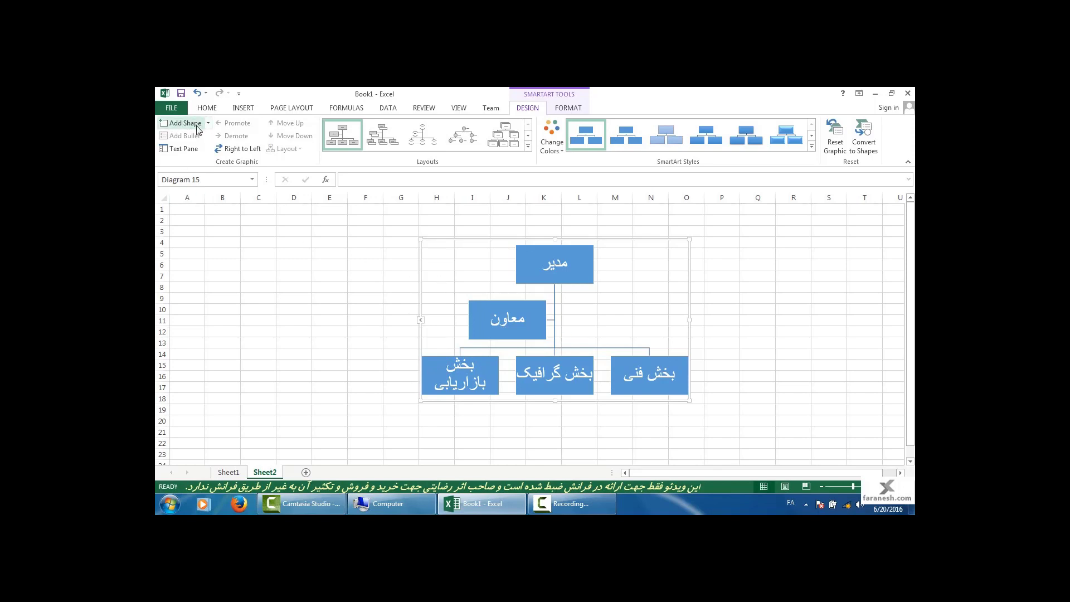
Step: Select مدیر and try Add Shape After and Below, undoing each result
{"action": "left_click", "coordinate": [563, 282]}
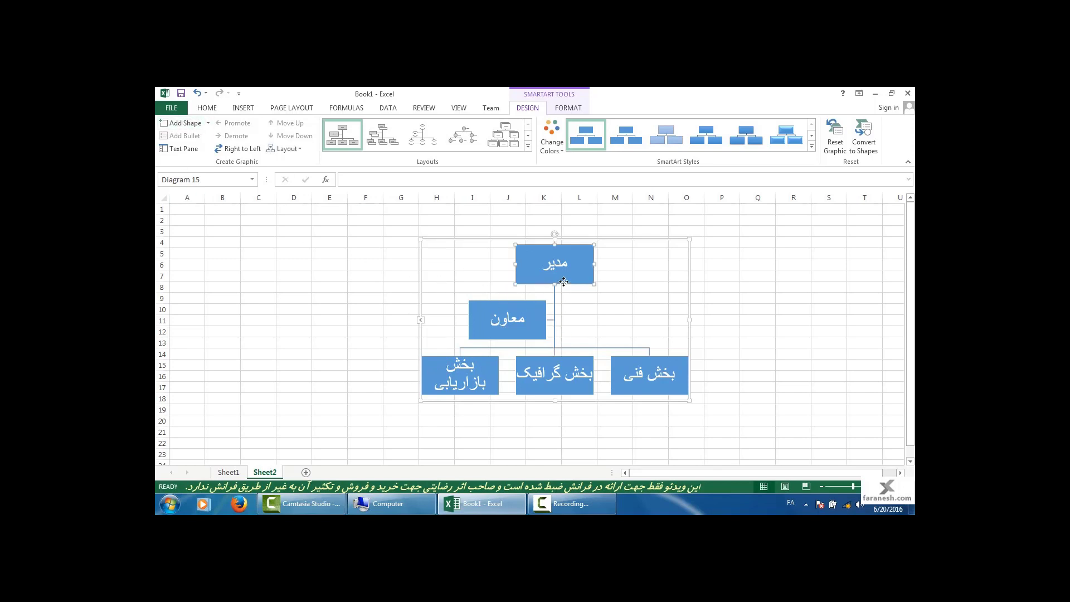
{"action": "left_click", "coordinate": [209, 124]}
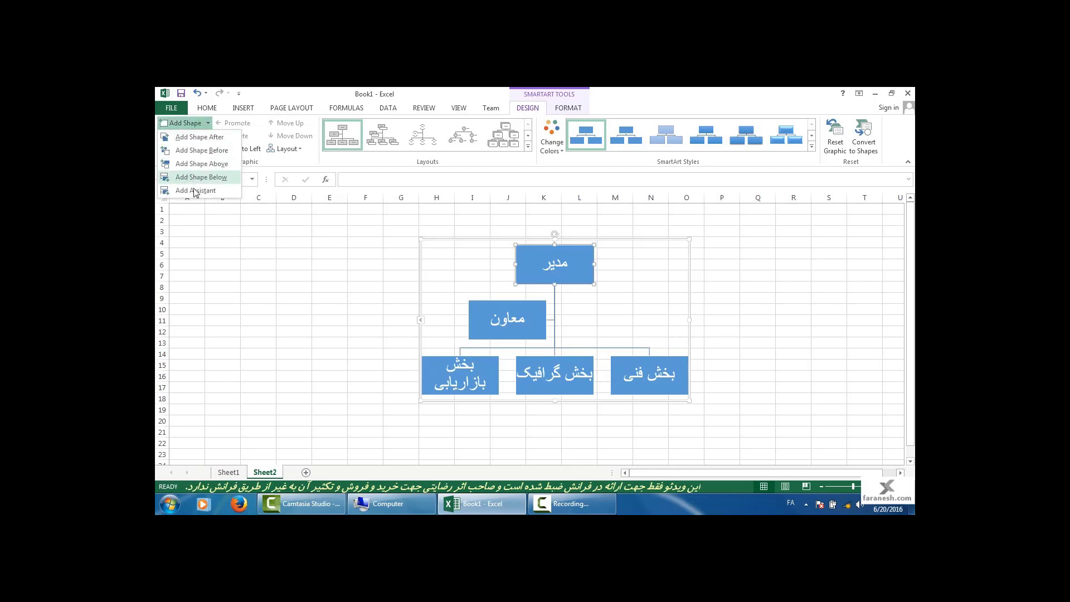
{"action": "left_click", "coordinate": [195, 138]}
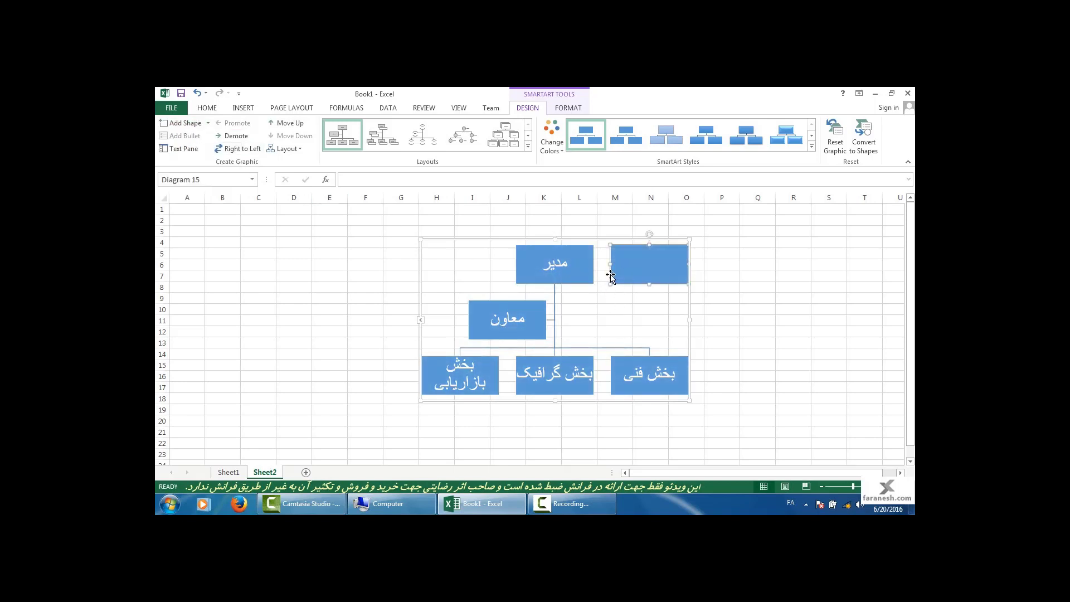
{"action": "key", "text": "Delete"}
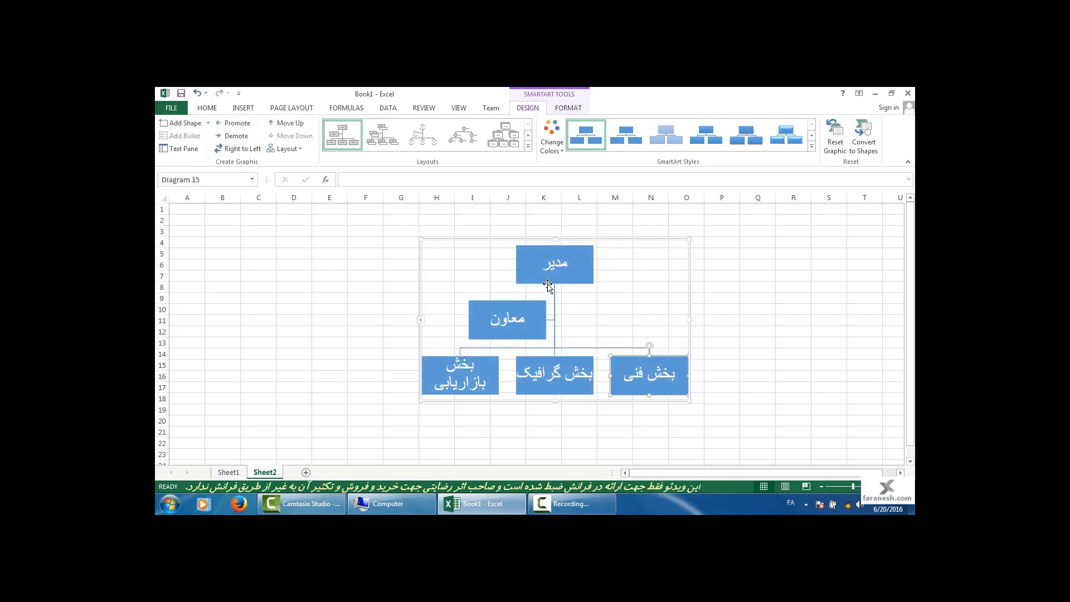
{"action": "left_click", "coordinate": [552, 279]}
{"action": "left_click", "coordinate": [185, 123]}
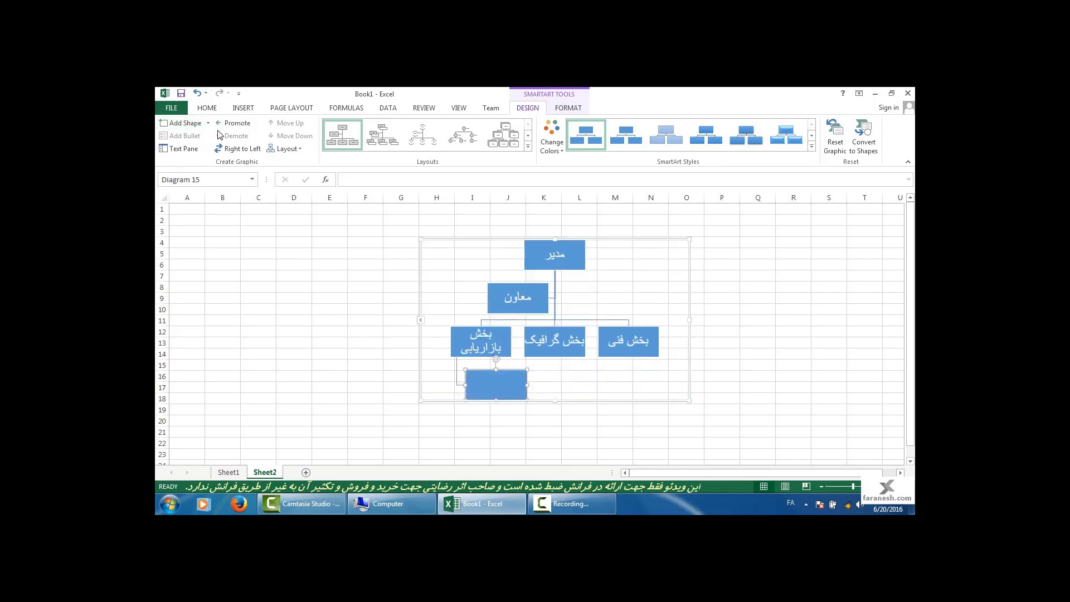
{"action": "key", "text": "ctrl+z"}
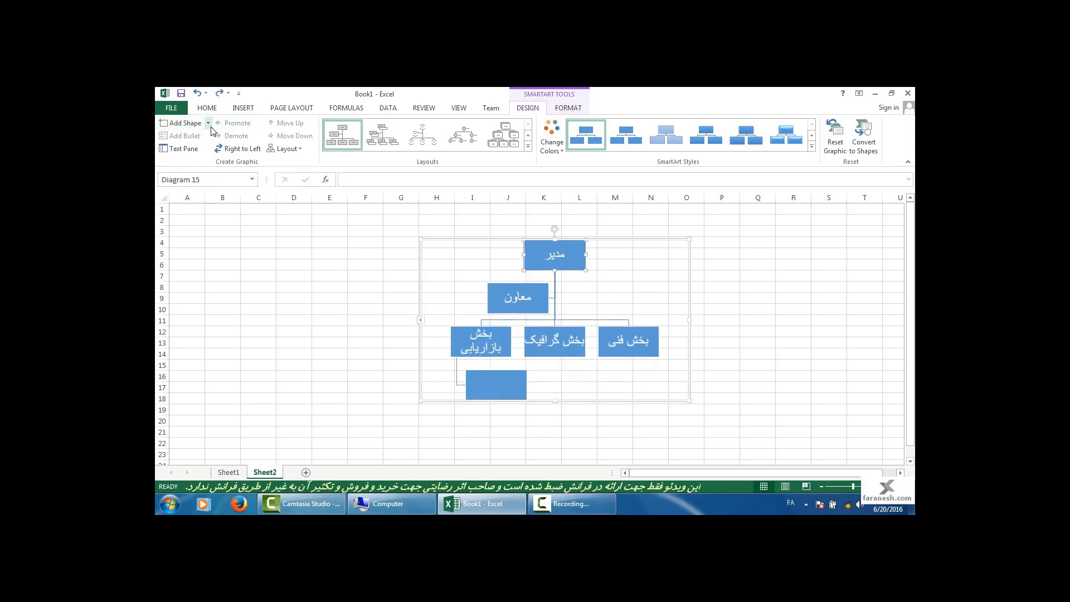
Step: Try Add Shape Before and Above and undo them, then add a fourth department box under مدیر
{"action": "left_click", "coordinate": [208, 123]}
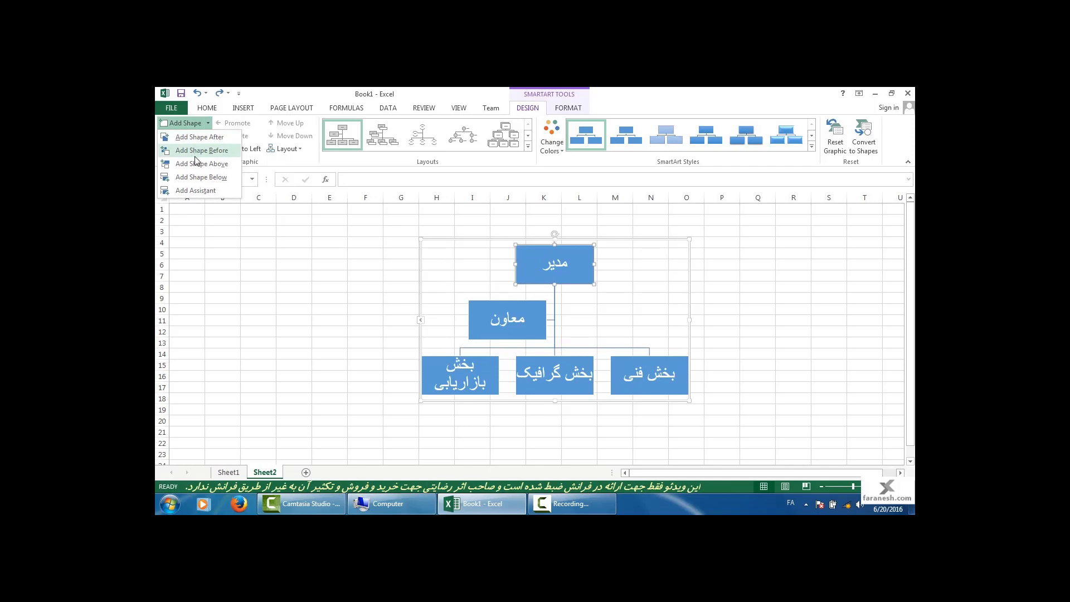
{"action": "left_click", "coordinate": [202, 151]}
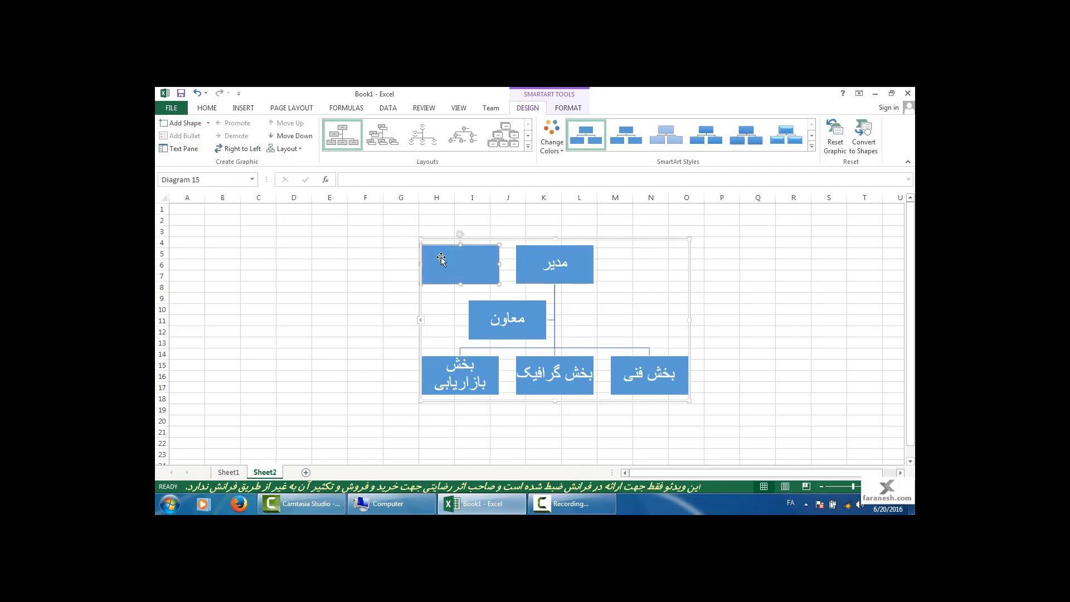
{"action": "key", "text": "ctrl+z"}
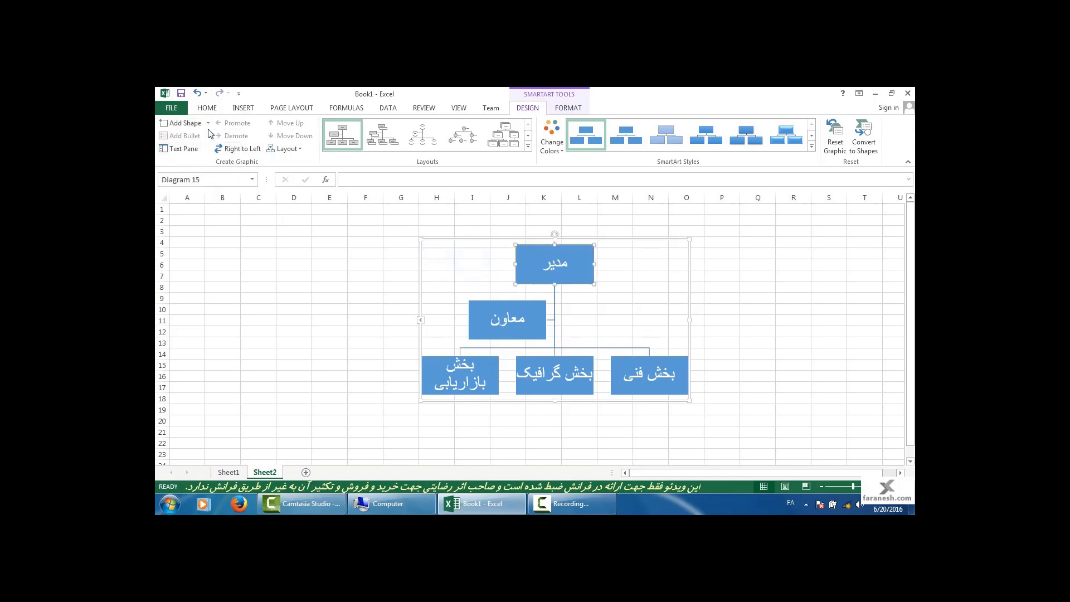
{"action": "left_click", "coordinate": [208, 124]}
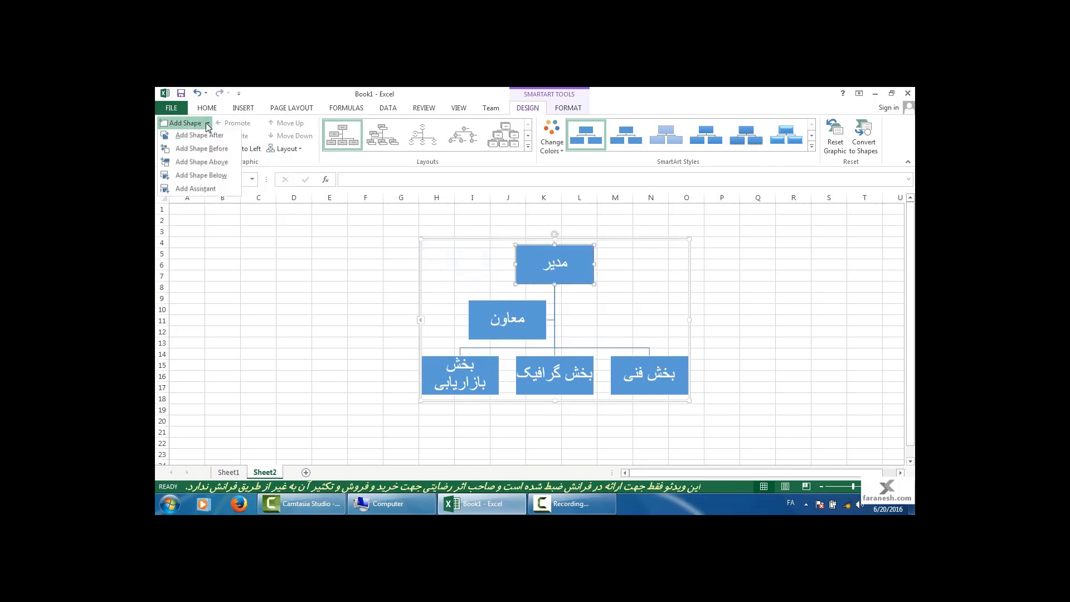
{"action": "left_click", "coordinate": [178, 165]}
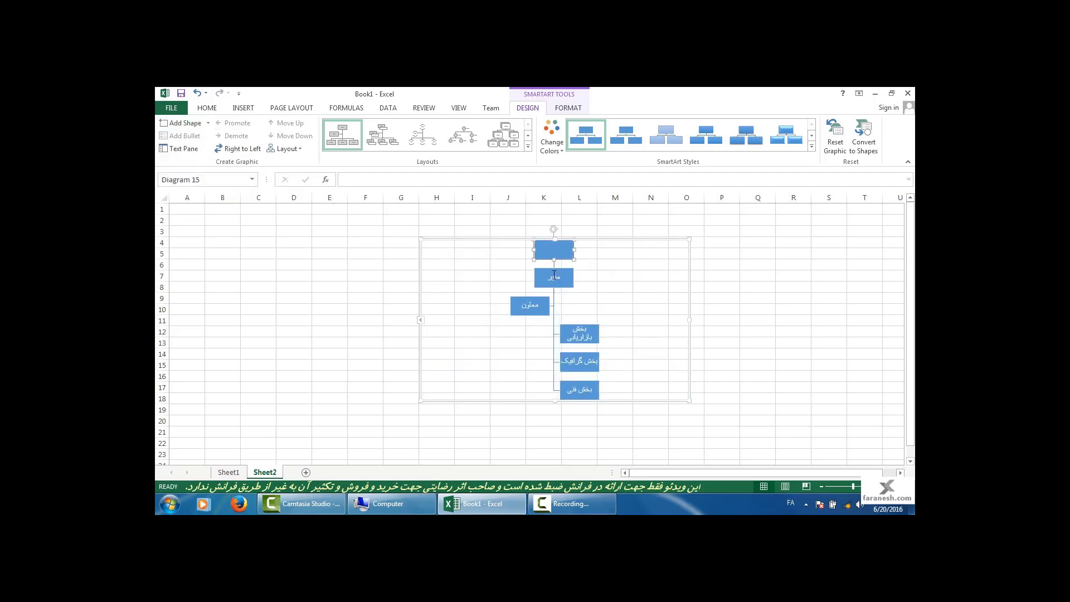
{"action": "key", "text": "Delete"}
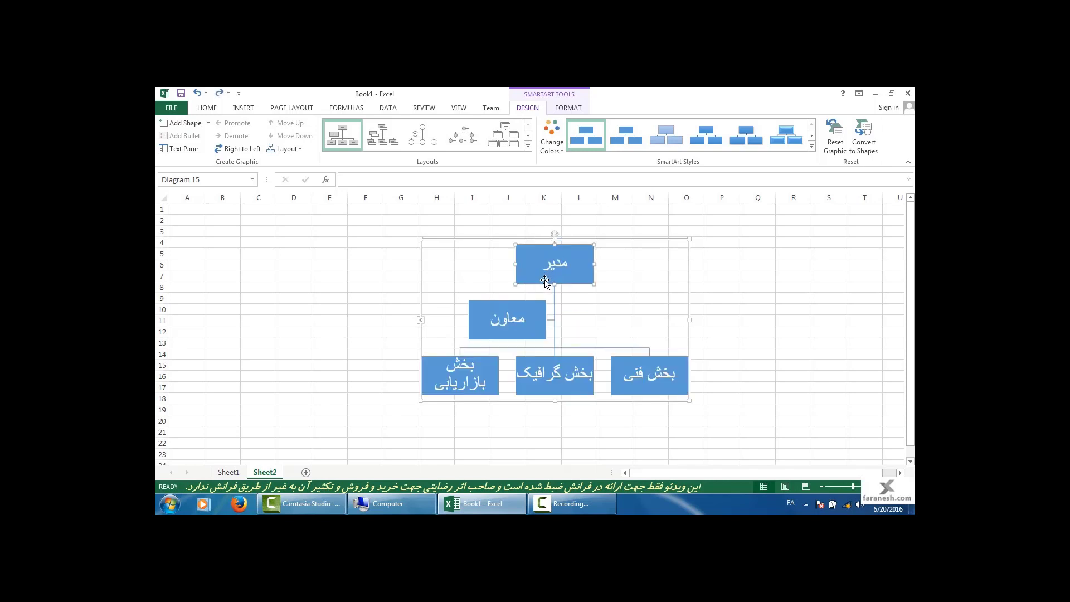
{"action": "left_click", "coordinate": [208, 123]}
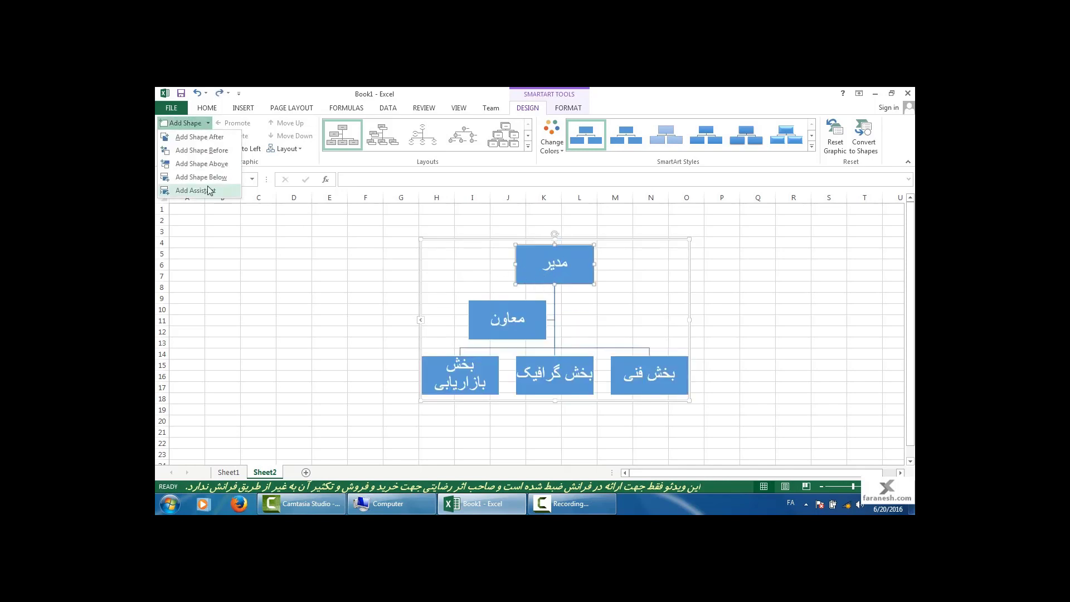
{"action": "left_click", "coordinate": [198, 177]}
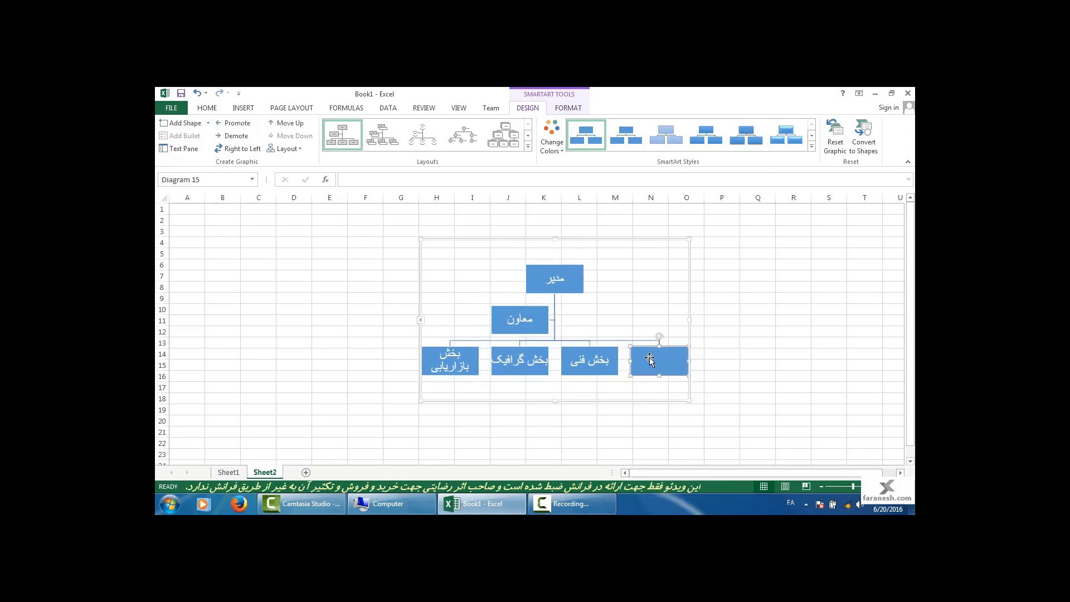
{"action": "right_click", "coordinate": [650, 360]}
{"action": "left_click", "coordinate": [647, 361]}
{"action": "right_click", "coordinate": [657, 358]}
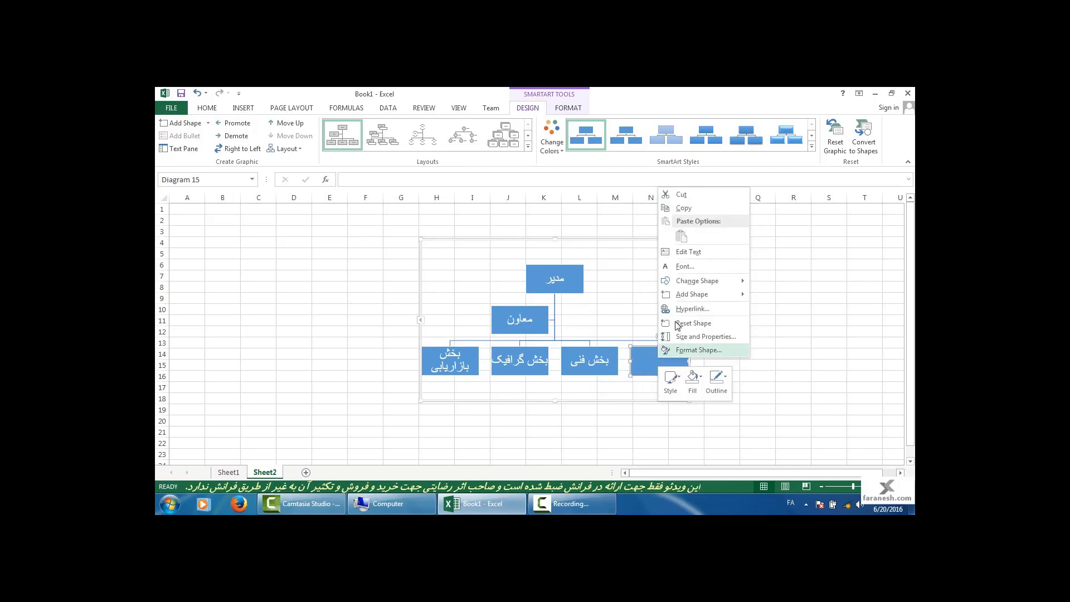
{"action": "left_click", "coordinate": [679, 256]}
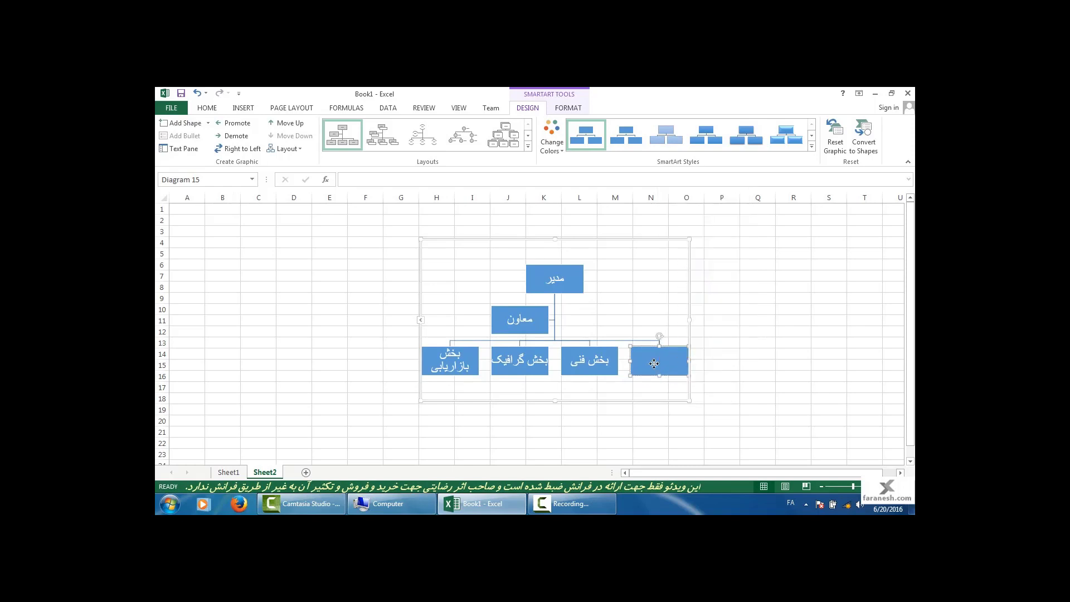
{"action": "right_click", "coordinate": [660, 356]}
{"action": "left_click", "coordinate": [685, 254]}
{"action": "type", "text": "خش "}
{"action": "type", "text": "مالی"}
{"action": "left_click", "coordinate": [651, 388]}
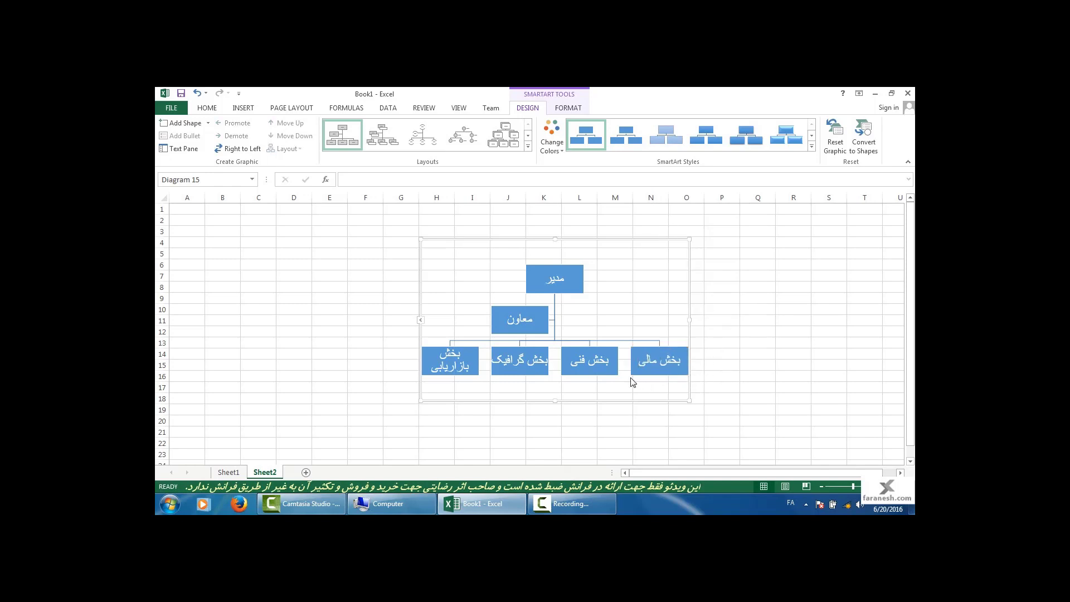
{"action": "right_click", "coordinate": [598, 370]}
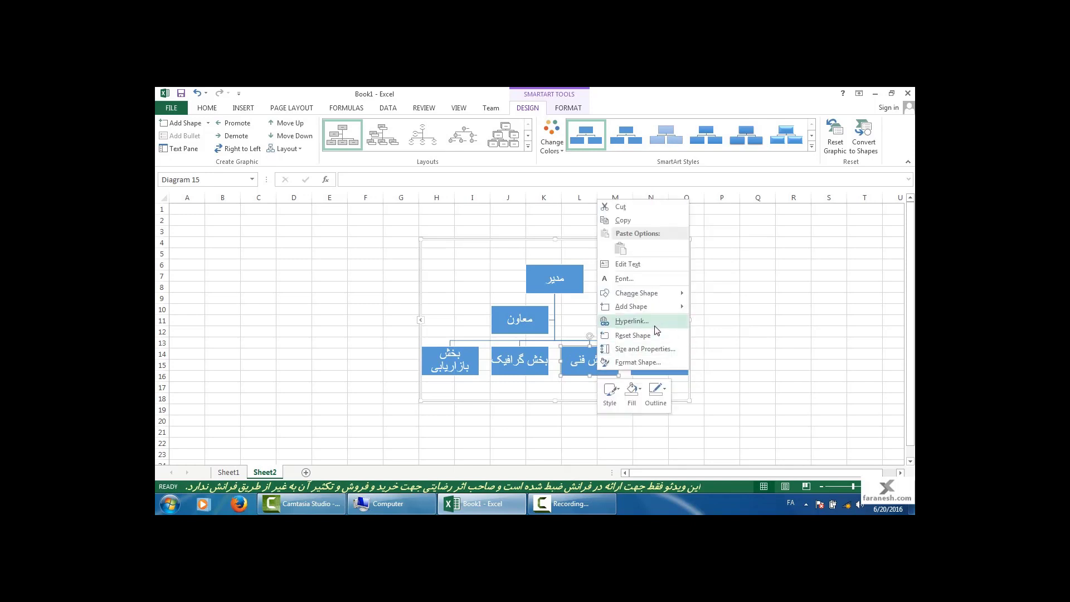
{"action": "left_click", "coordinate": [591, 369]}
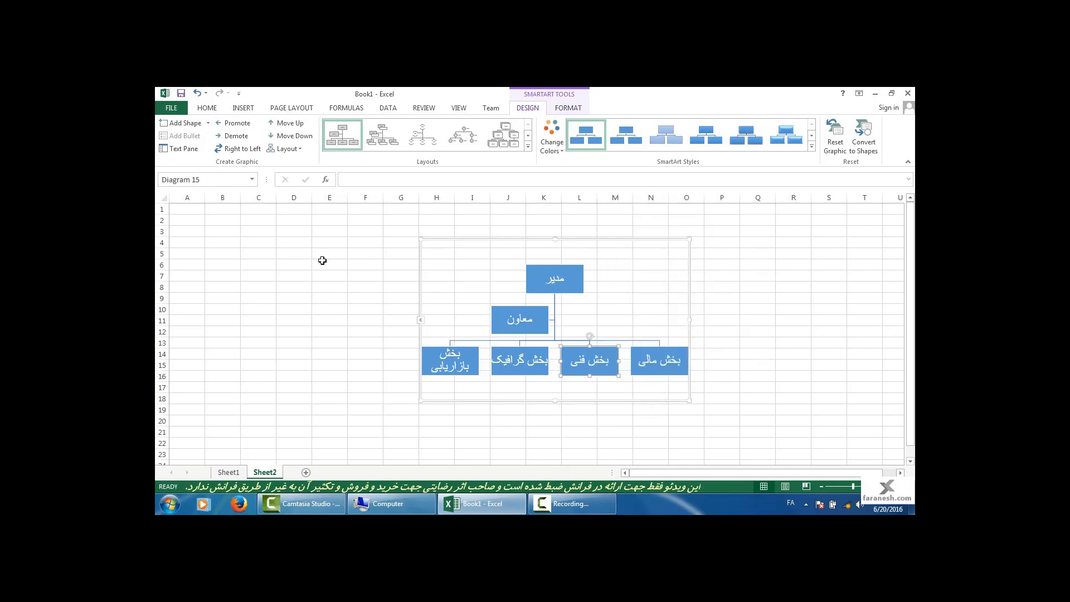
{"action": "left_click", "coordinate": [208, 124]}
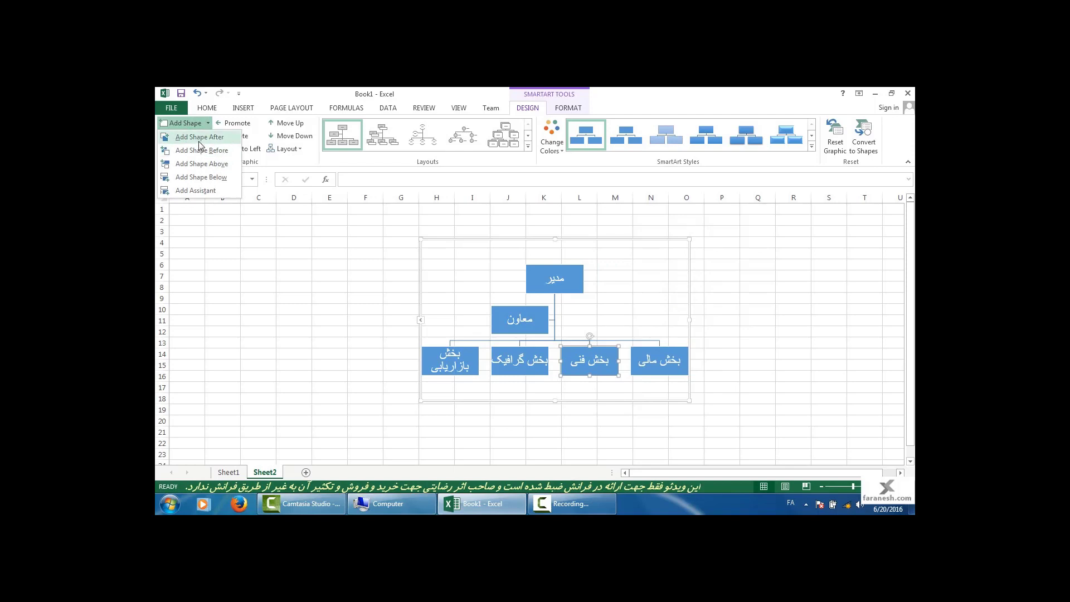
{"action": "left_click", "coordinate": [555, 294]}
{"action": "left_click", "coordinate": [555, 290]}
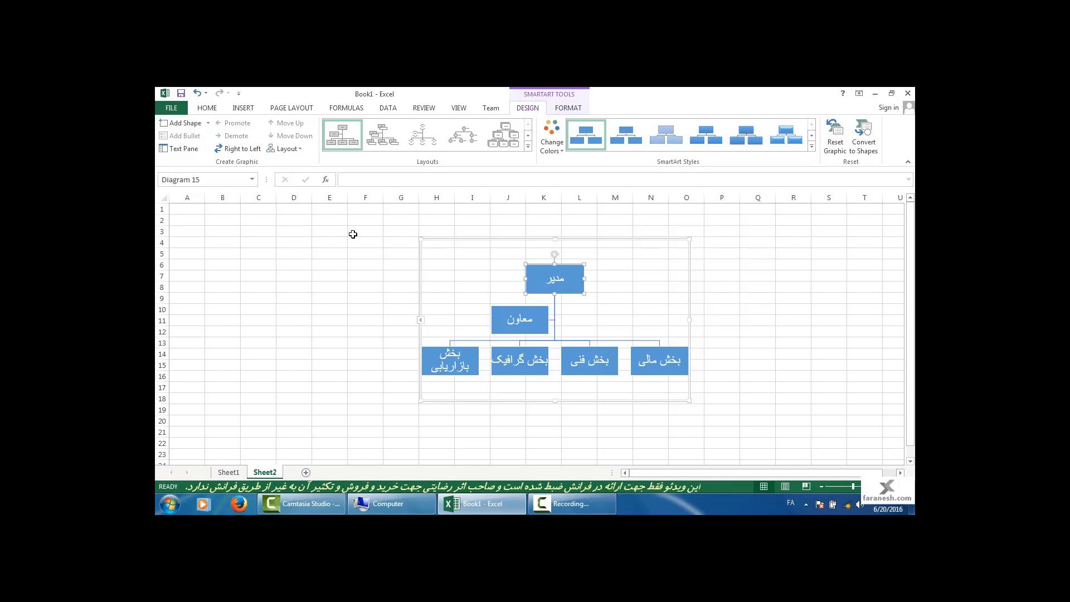
Step: Add an empty assistant box under مدیر, beside معاون
{"action": "left_click", "coordinate": [207, 124]}
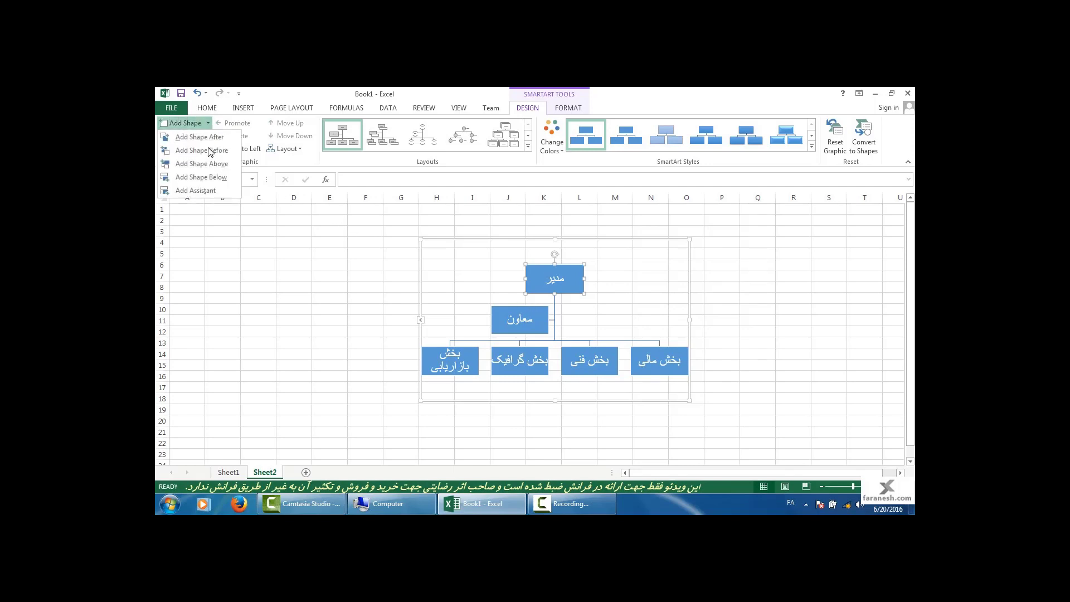
{"action": "left_click", "coordinate": [195, 191]}
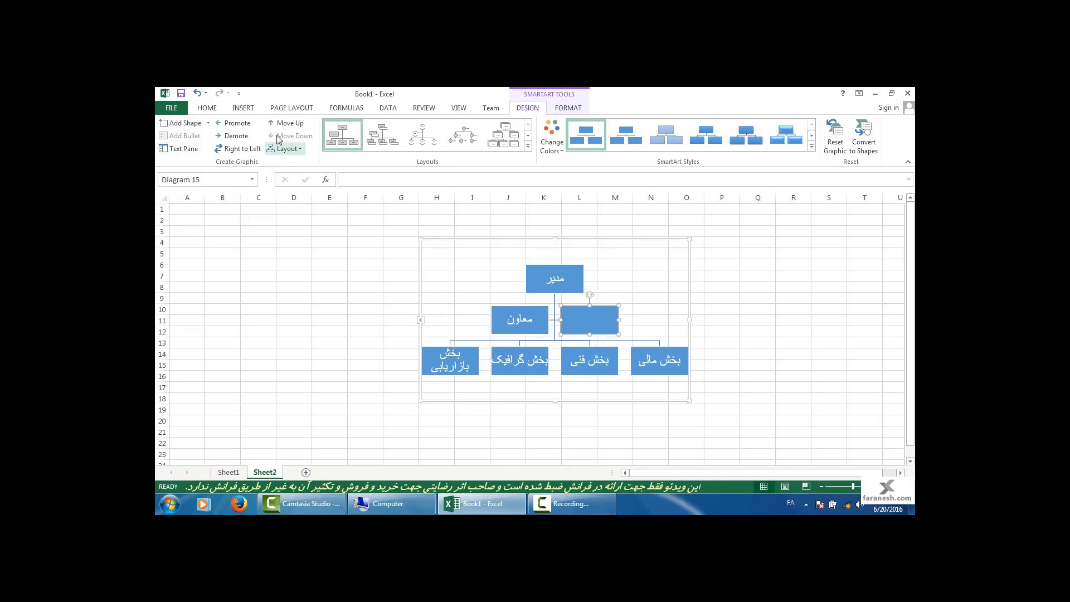
{"action": "left_click", "coordinate": [241, 108]}
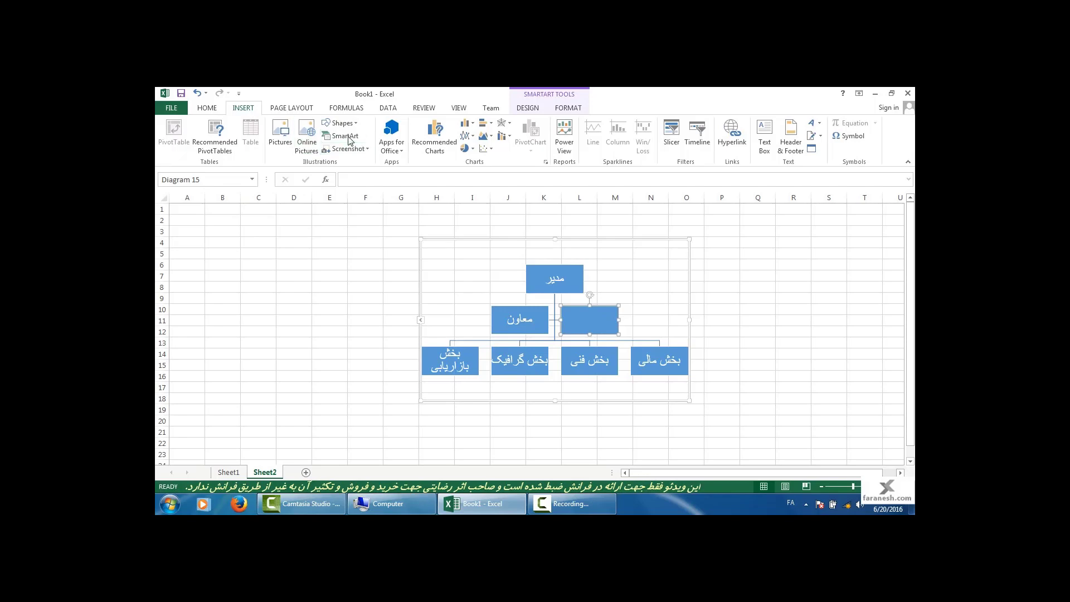
Step: Insert a Basic Block List SmartArt and move it left of the org chart
{"action": "left_click", "coordinate": [341, 136]}
{"action": "left_click", "coordinate": [370, 227]}
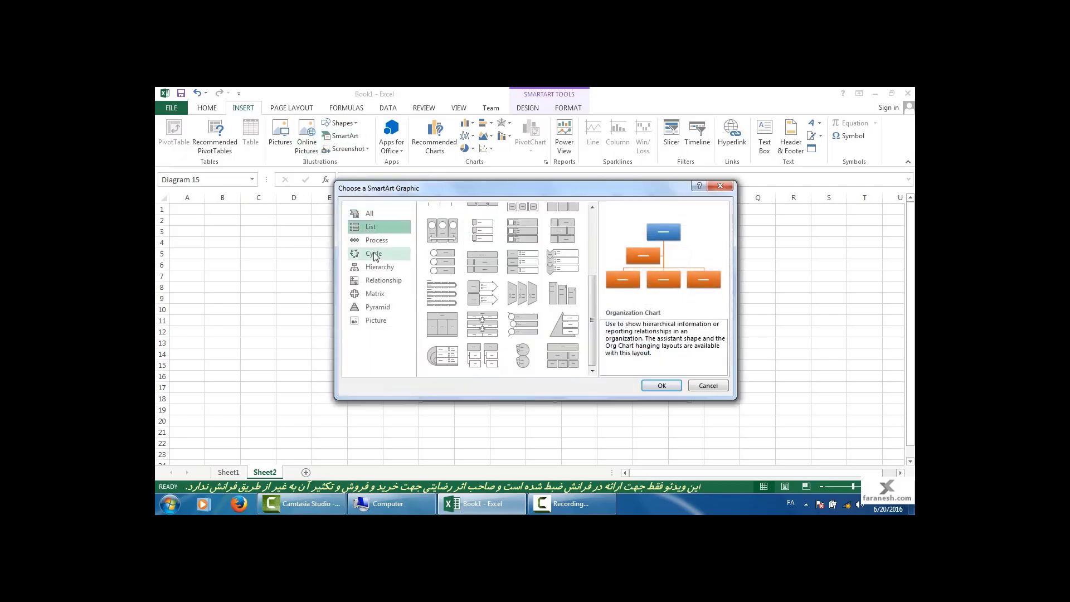
{"action": "left_click", "coordinate": [373, 215]}
{"action": "scroll", "coordinate": [483, 269], "scroll_direction": "up", "scroll_amount": 10}
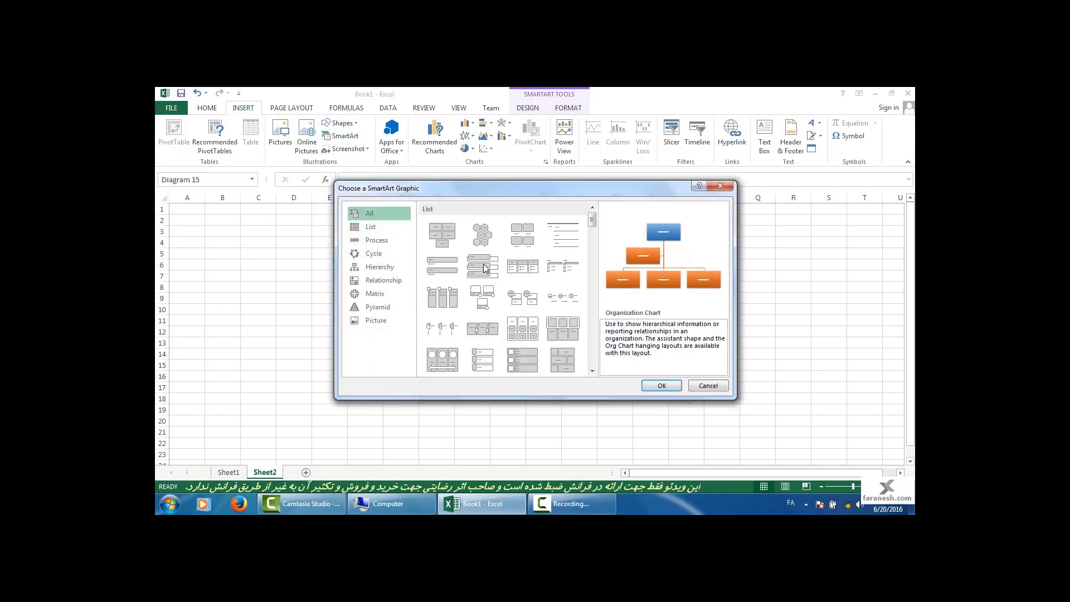
{"action": "left_click", "coordinate": [443, 235]}
{"action": "left_click", "coordinate": [672, 390]}
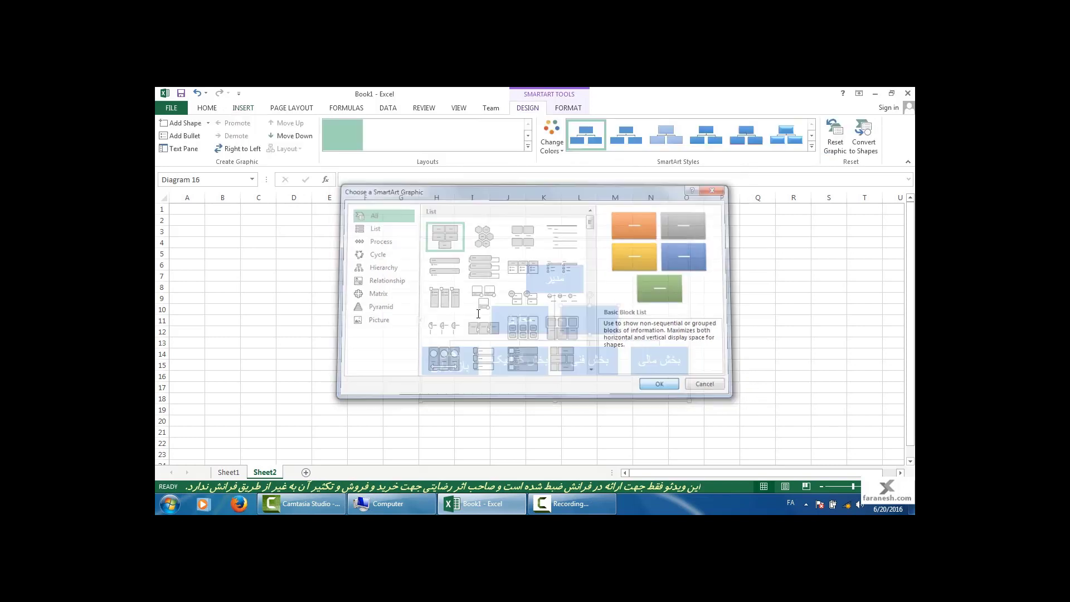
{"action": "left_click_drag", "start_coordinate": [505, 261], "coordinate": [288, 218]}
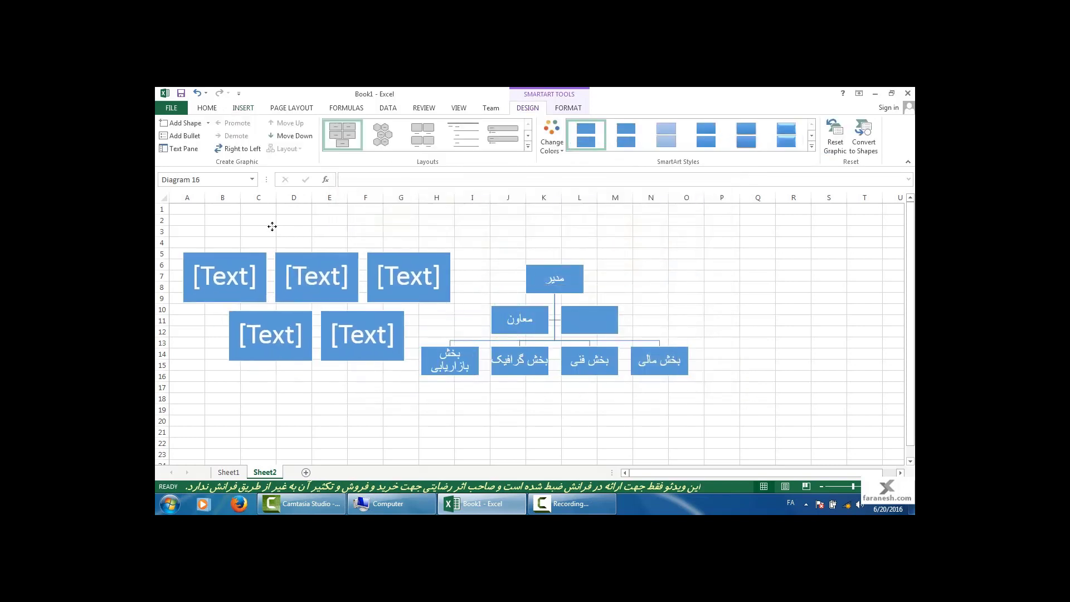
Step: Type سلام into the first block
{"action": "left_click", "coordinate": [244, 262]}
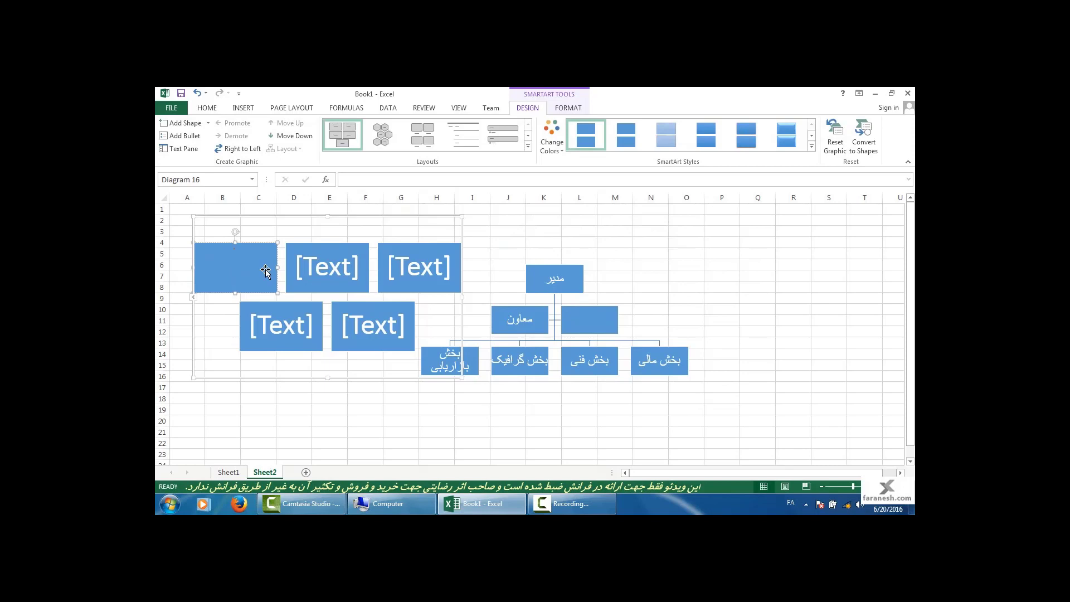
{"action": "type", "text": "سلامن"}
{"action": "key", "text": "BackSpace"}
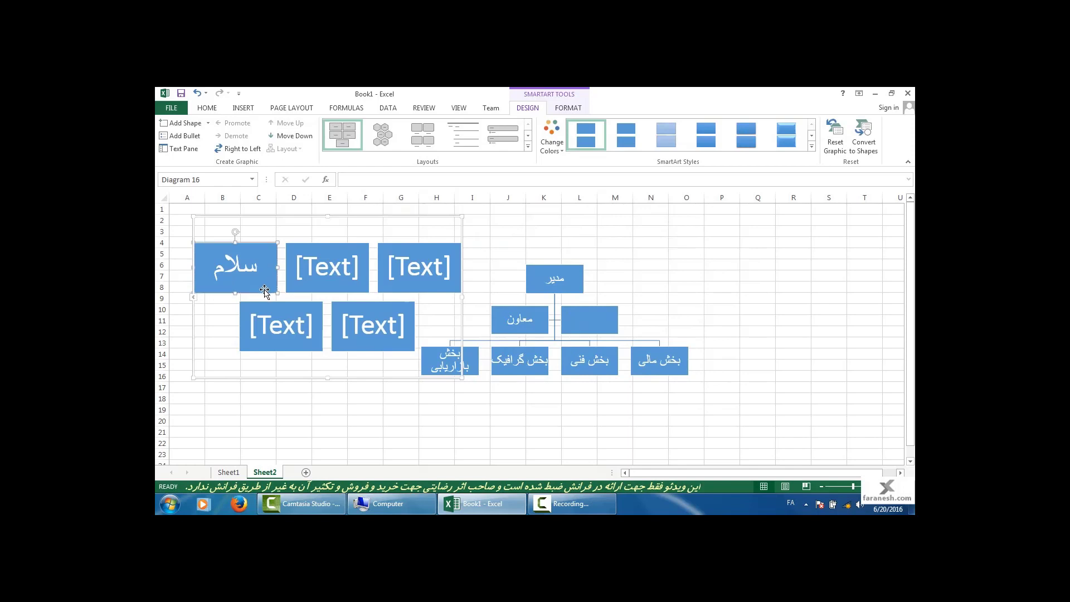
Step: Add three bullet lines of sample Persian text beneath سلام in the first block
{"action": "left_click", "coordinate": [184, 136]}
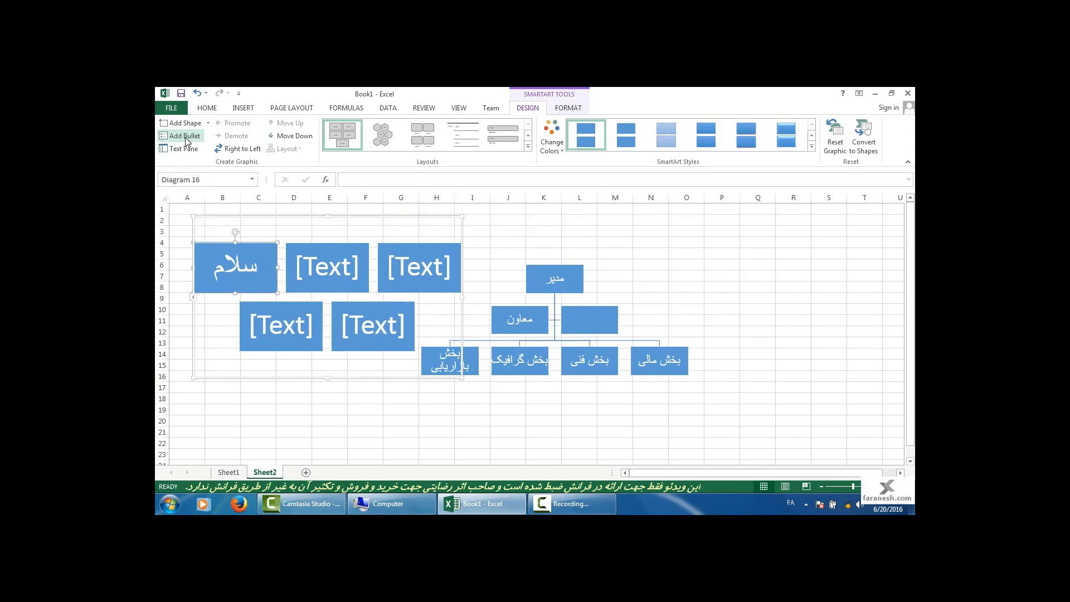
{"action": "left_click", "coordinate": [219, 272]}
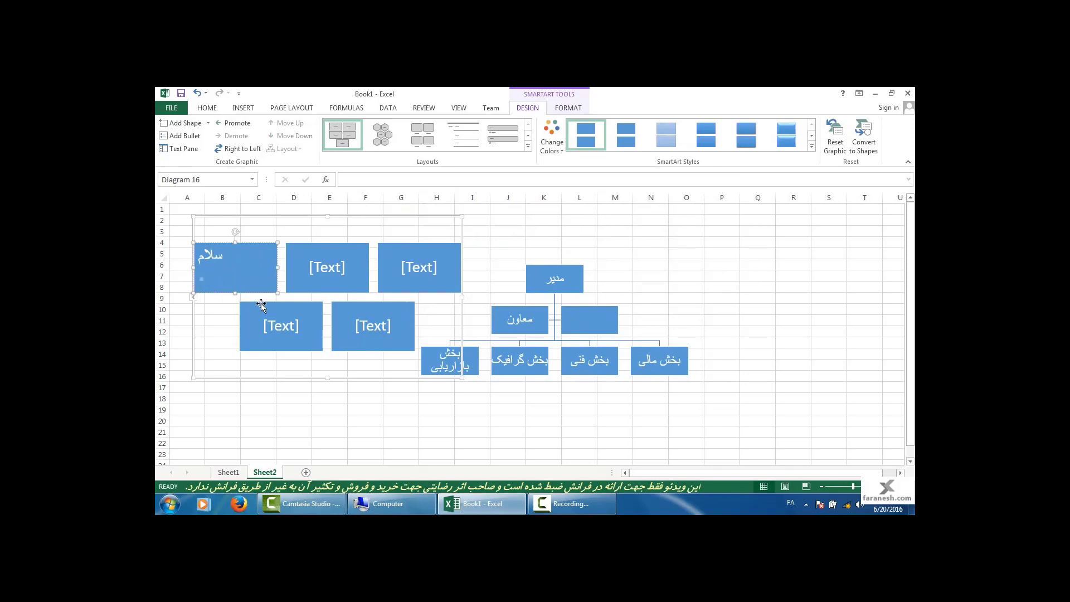
{"action": "type", "text": "سیشسیش"}
{"action": "left_click", "coordinate": [179, 136]}
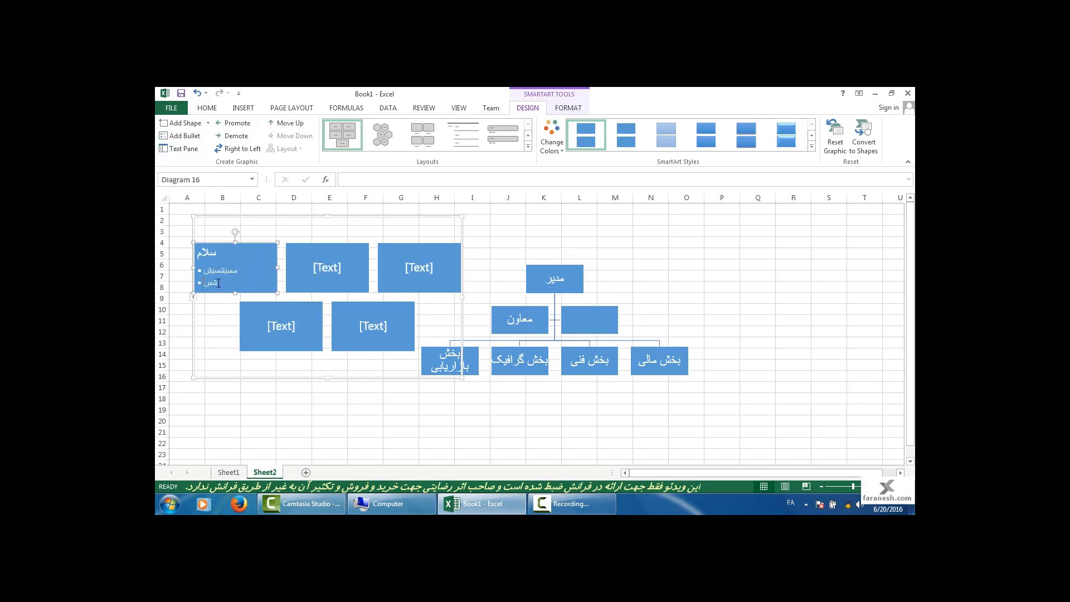
{"action": "type", "text": "شسیشسی"}
{"action": "left_click", "coordinate": [179, 136]}
{"action": "type", "text": "تسی"}
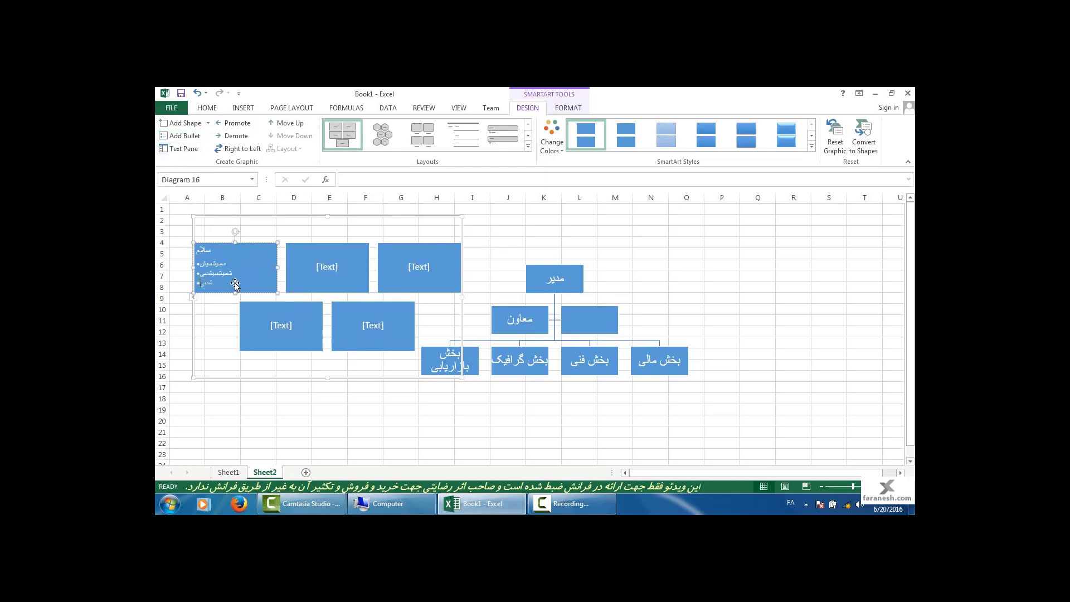
{"action": "type", "text": "شسیشسیش"}
{"action": "left_click", "coordinate": [212, 332]}
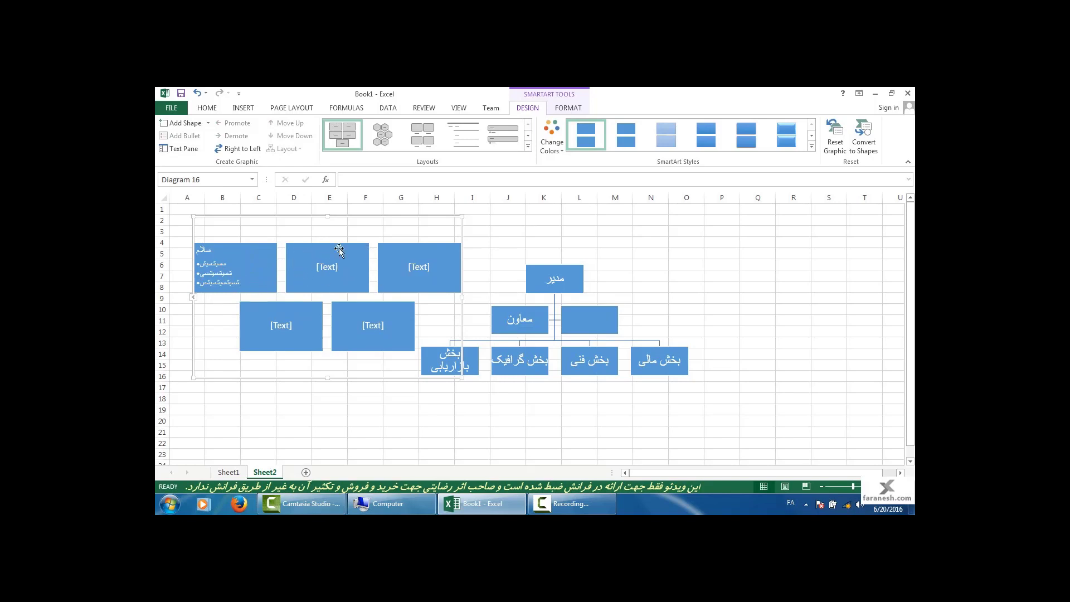
Step: Type sample text in the second block at 16 pt, then delete the Block List graphic
{"action": "left_click", "coordinate": [328, 271]}
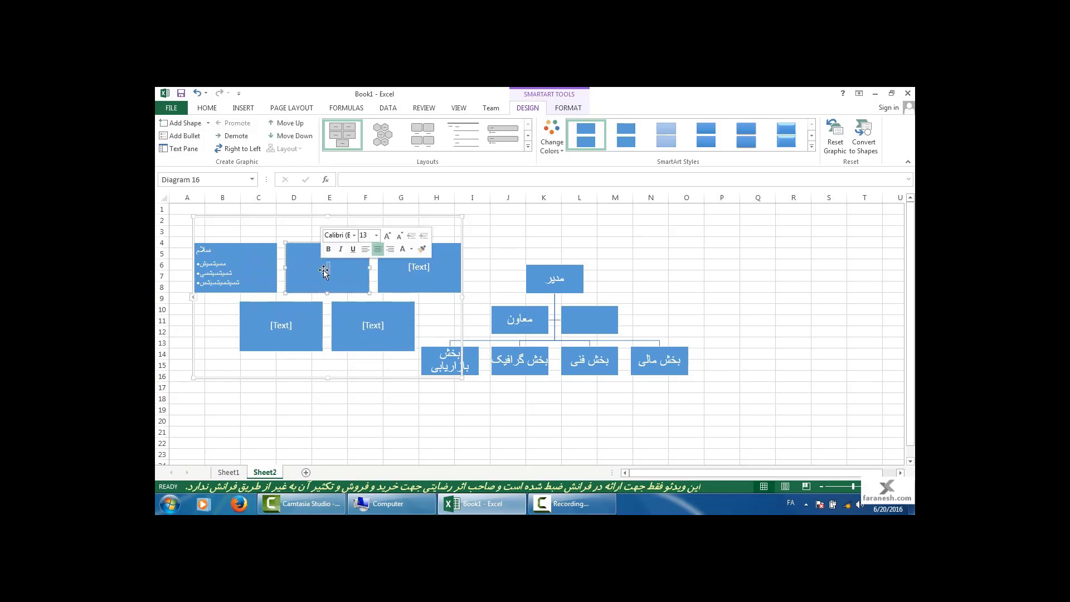
{"action": "type", "text": "بیسیشسیشسب"}
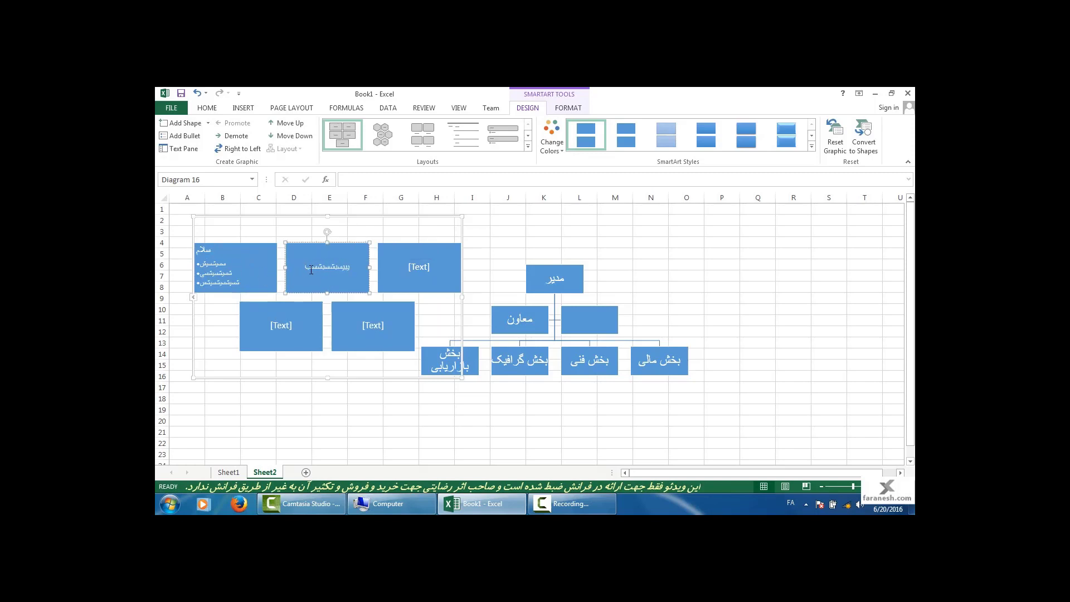
{"action": "double_click", "coordinate": [311, 269]}
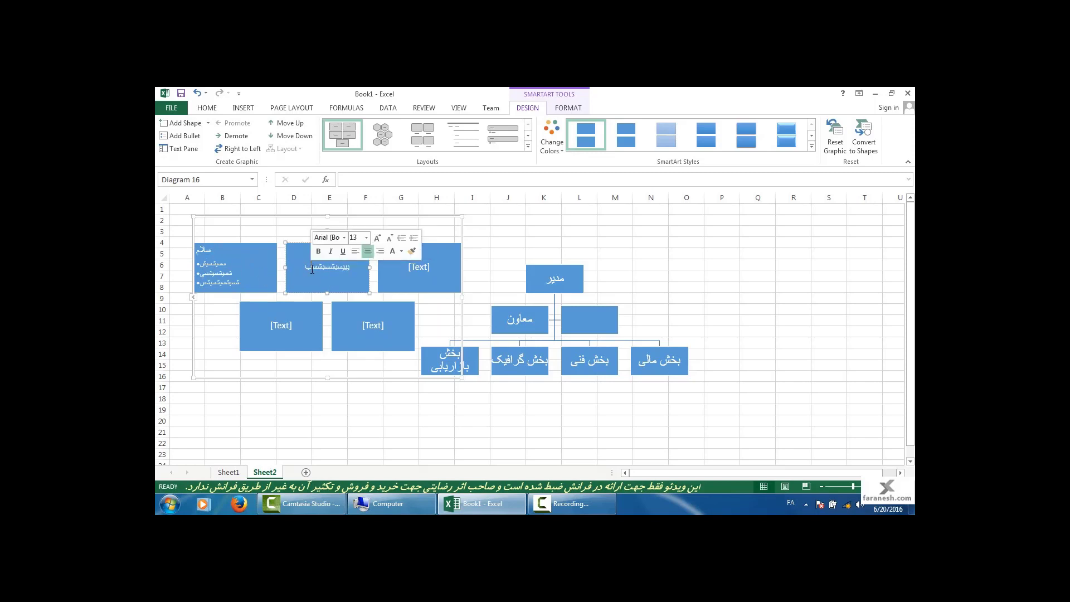
{"action": "left_click", "coordinate": [366, 237]}
{"action": "left_click", "coordinate": [358, 377]}
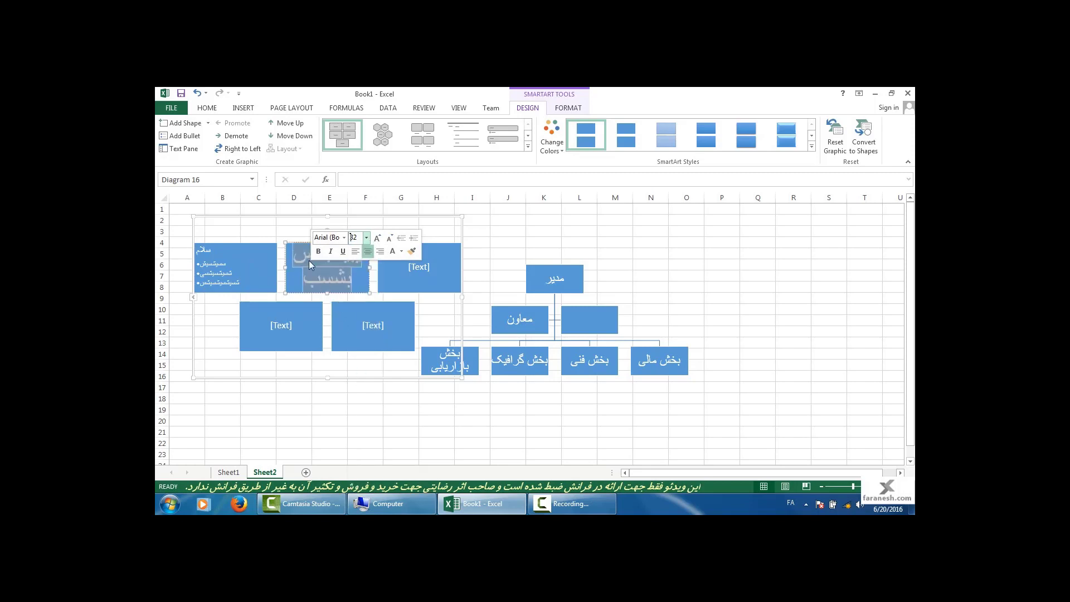
{"action": "left_click", "coordinate": [207, 108]}
{"action": "left_click", "coordinate": [327, 127]}
{"action": "left_click", "coordinate": [320, 214]}
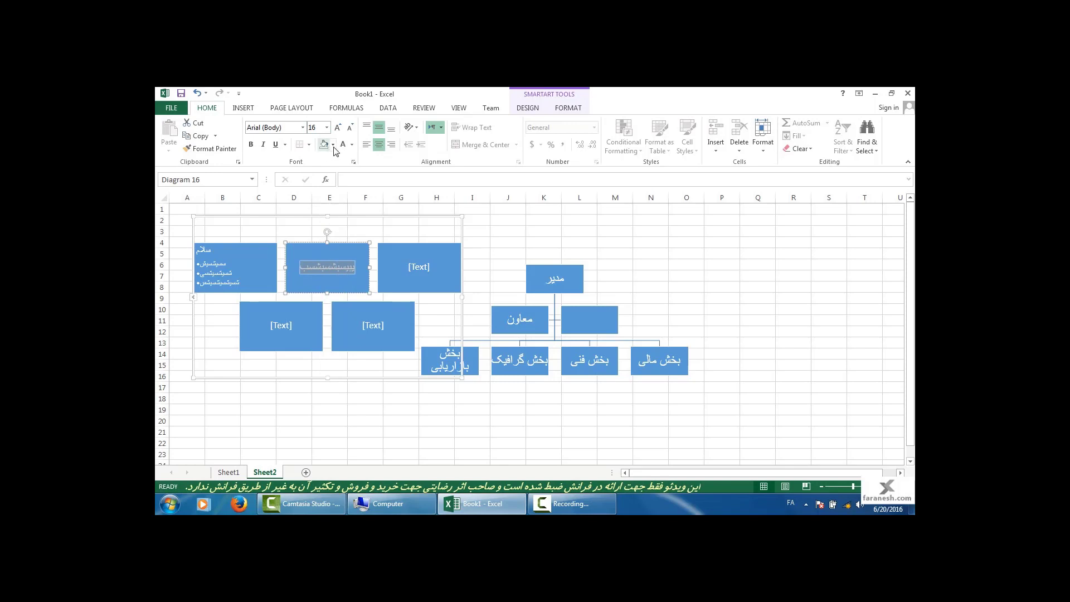
{"action": "left_click", "coordinate": [462, 234]}
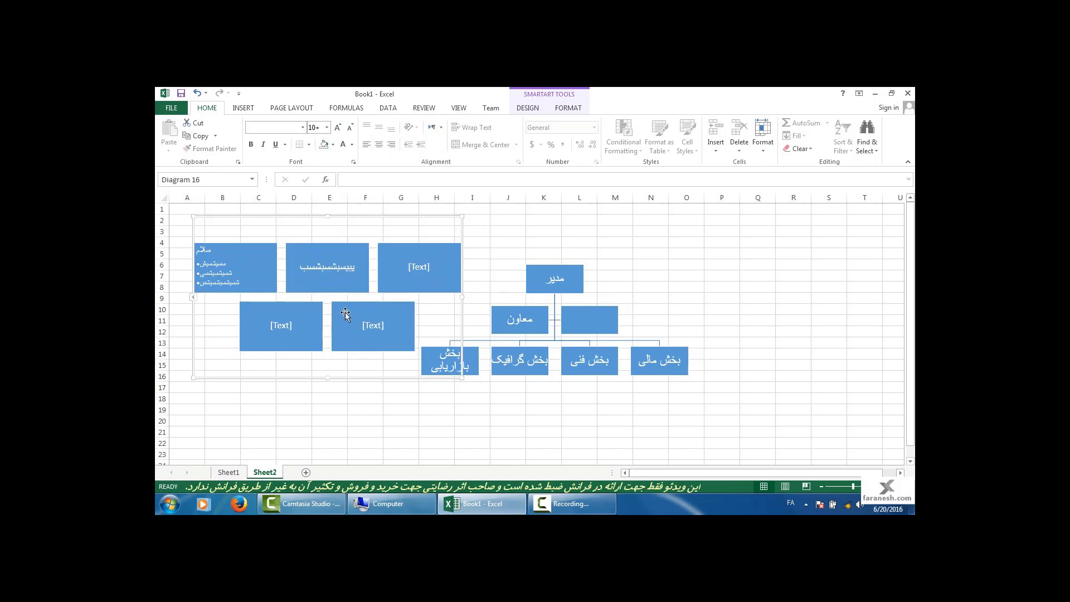
{"action": "key", "text": "Delete"}
Step: Select the org chart and open its Text Pane from the SmartArt Design tab
{"action": "left_click", "coordinate": [514, 279]}
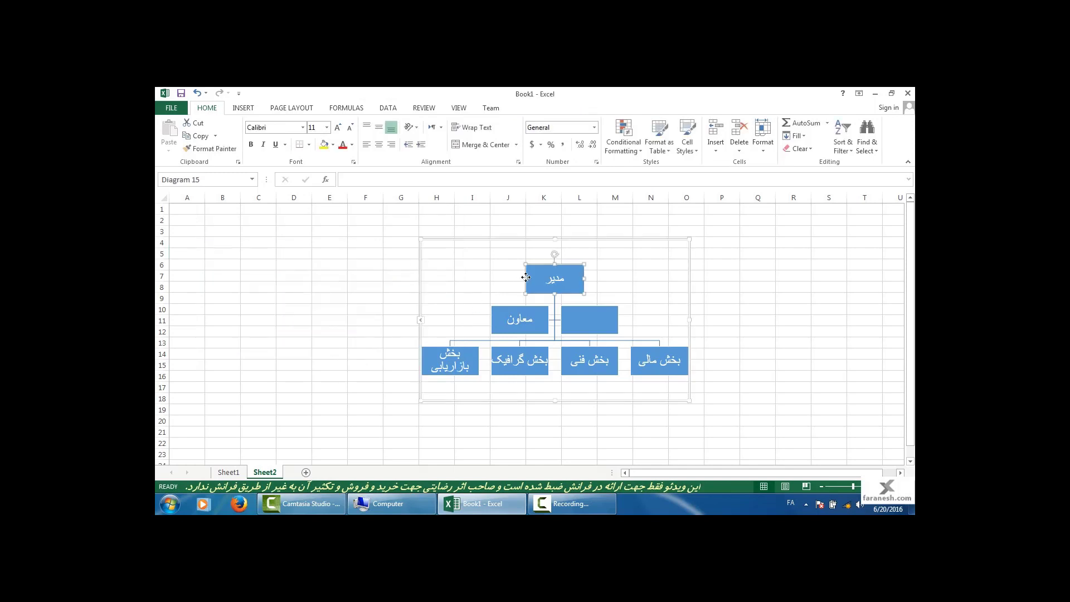
{"action": "left_click", "coordinate": [510, 239]}
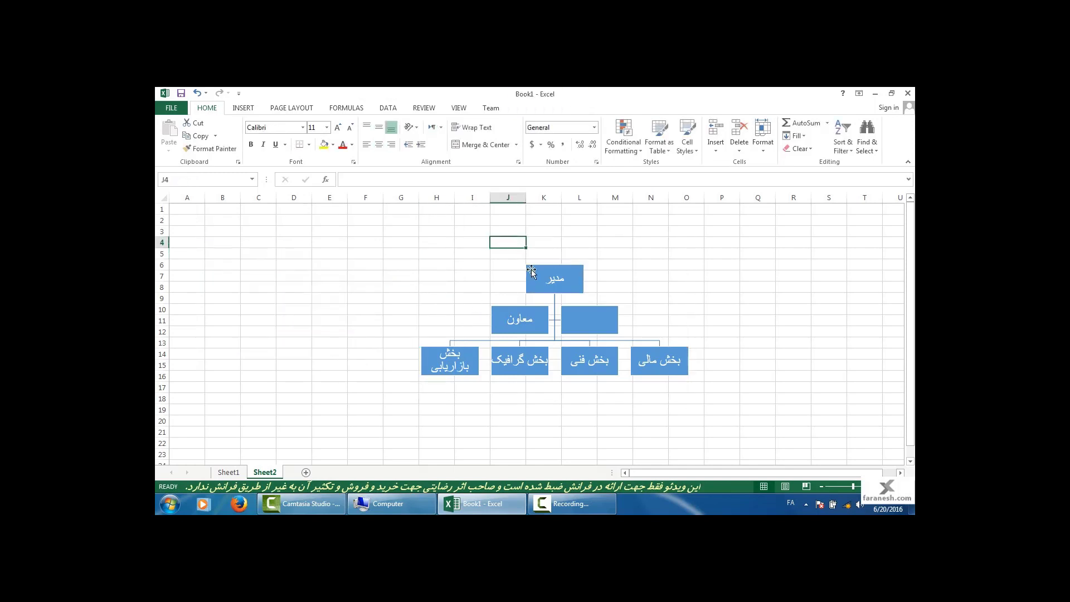
{"action": "left_click", "coordinate": [523, 240]}
{"action": "left_click", "coordinate": [527, 108]}
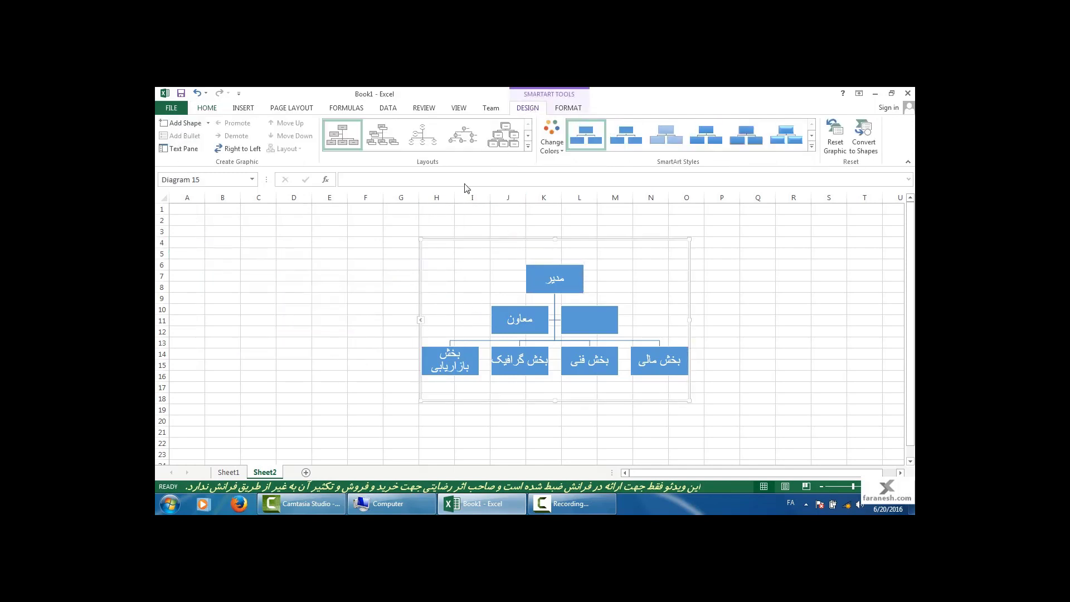
{"action": "left_click", "coordinate": [174, 150]}
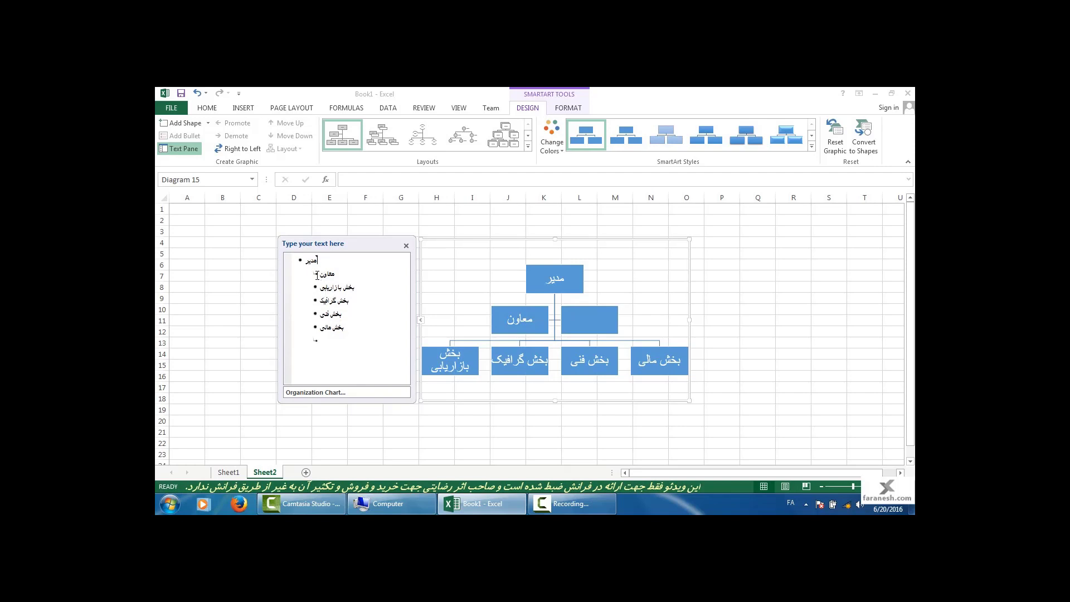
Step: Label the empty assistant entry in the Text Pane as مشاور
{"action": "left_click", "coordinate": [335, 344]}
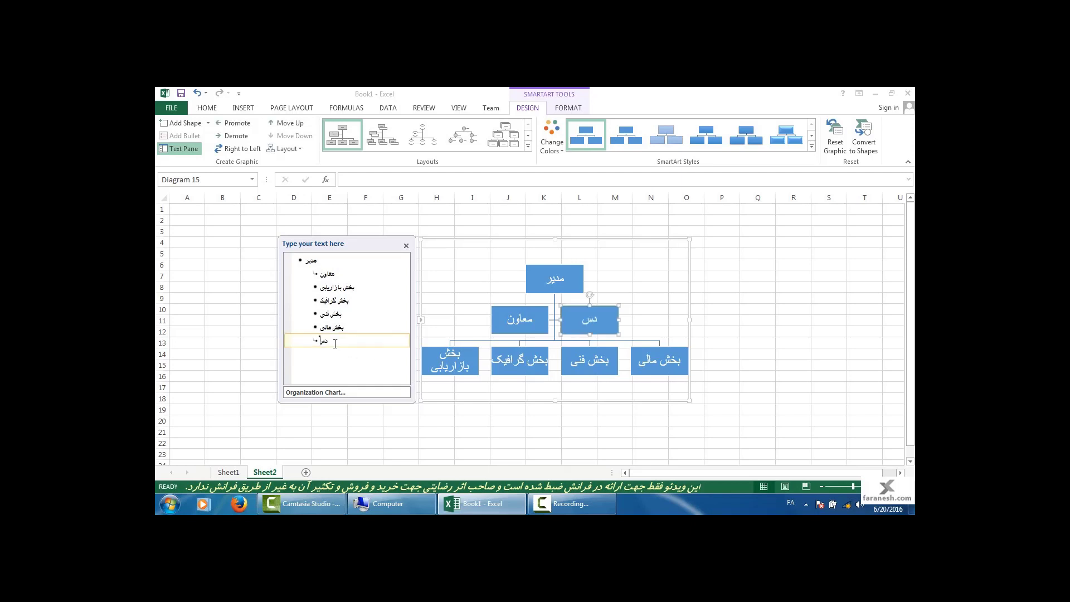
{"action": "type", "text": "مشاور"}
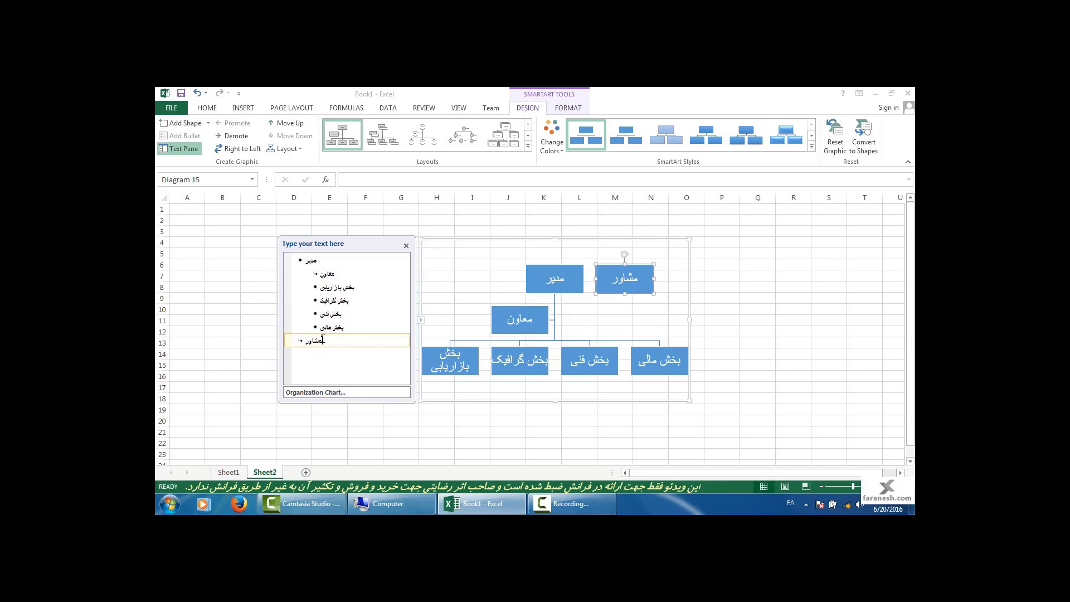
{"action": "key", "text": "Up"}
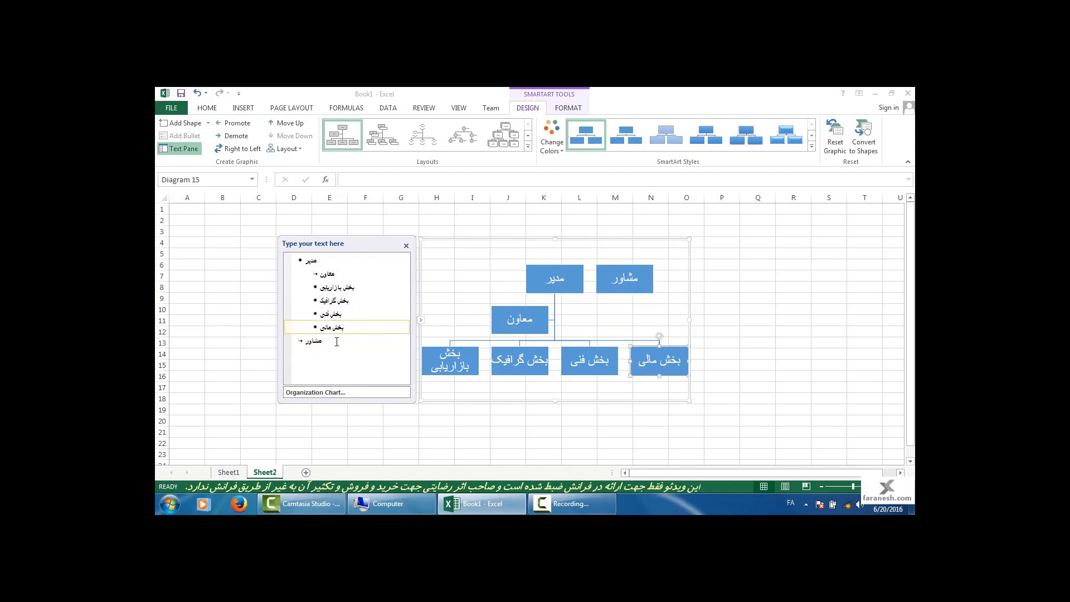
{"action": "key", "text": "Down"}
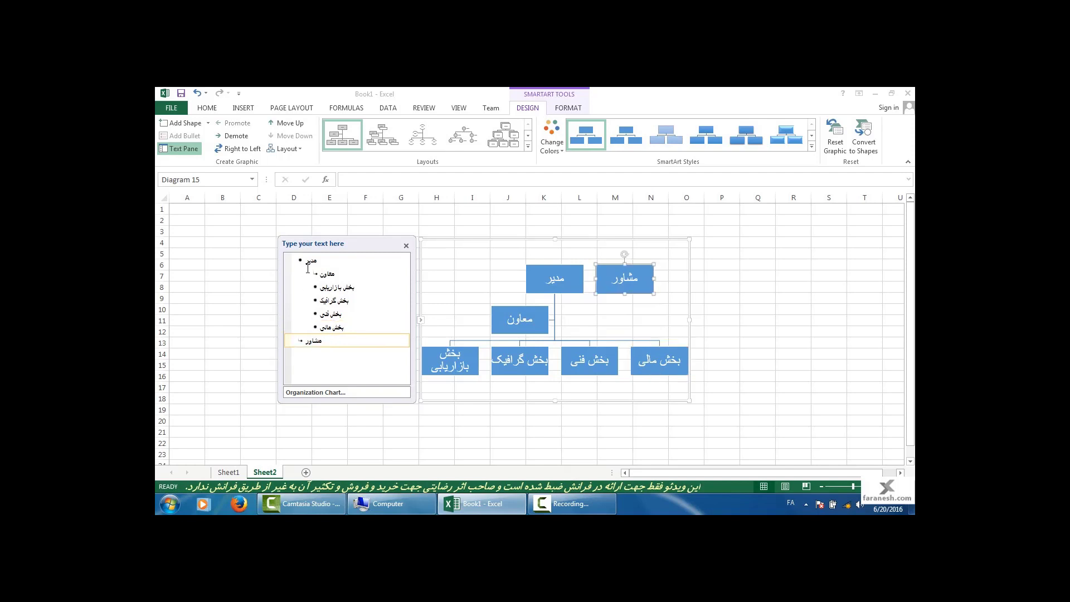
Step: Try Demote and Promote on مشاور and معاون, leaving both in their original levels
{"action": "left_click", "coordinate": [233, 136]}
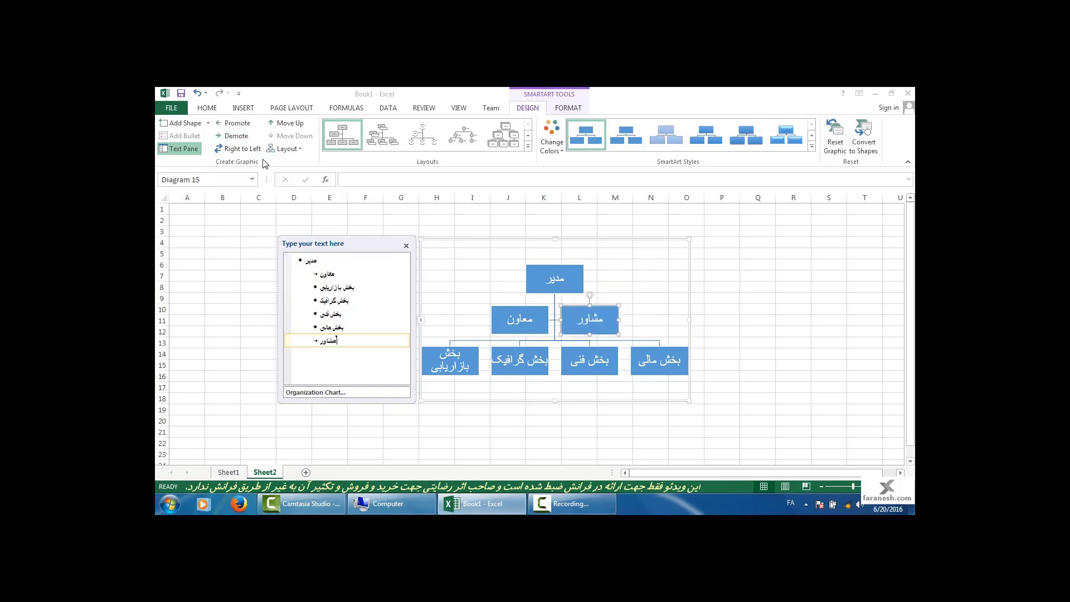
{"action": "left_click", "coordinate": [239, 128]}
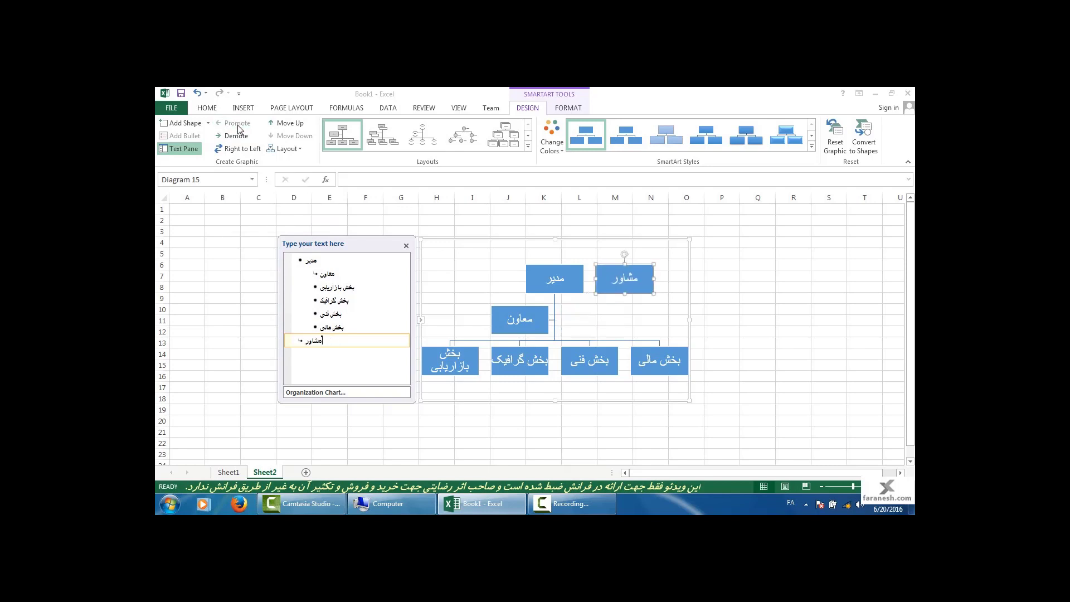
{"action": "left_click", "coordinate": [336, 273]}
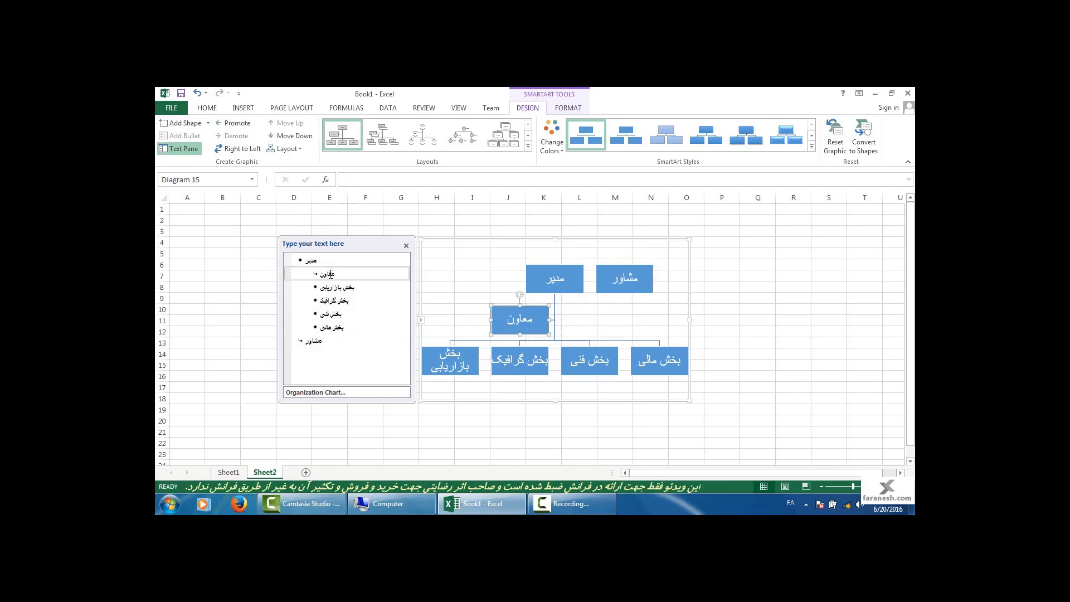
{"action": "left_click", "coordinate": [237, 125]}
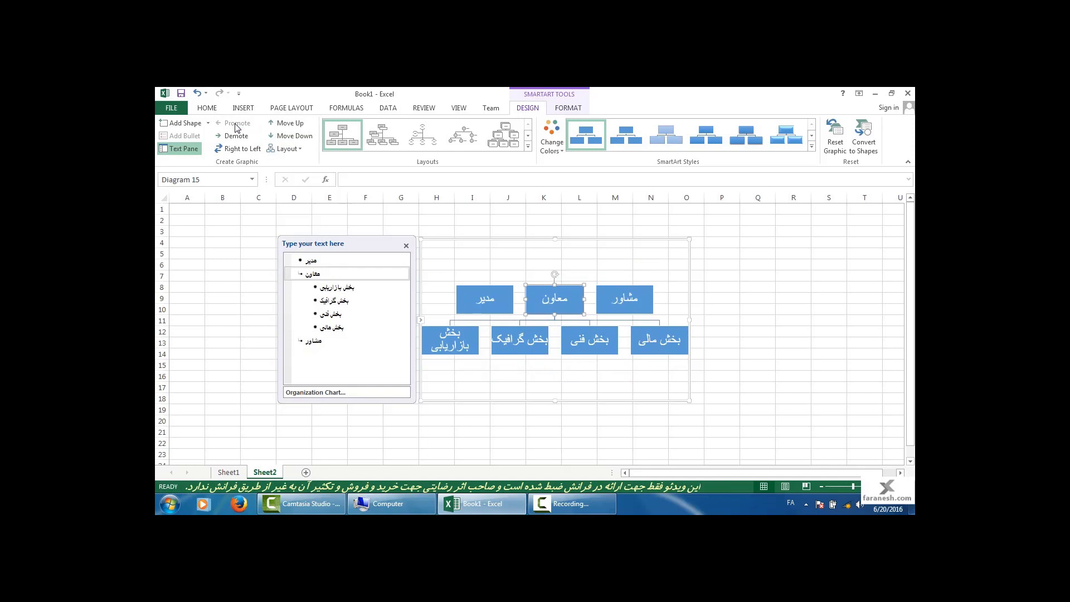
{"action": "left_click", "coordinate": [236, 137]}
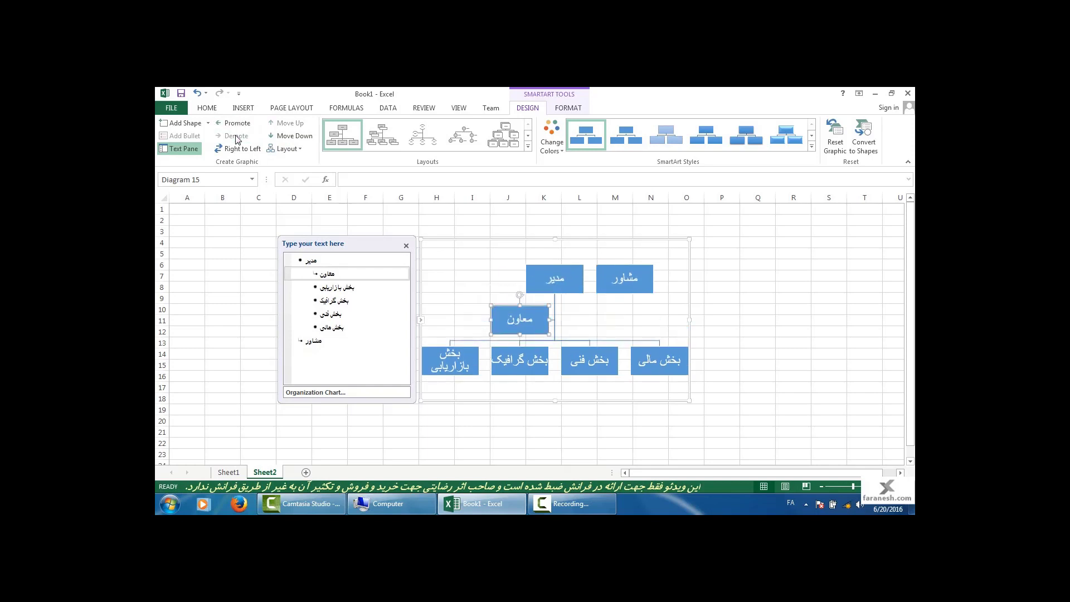
Step: Move بخش مالی up three places to lead the departments, then deselect the chart
{"action": "left_click", "coordinate": [326, 313]}
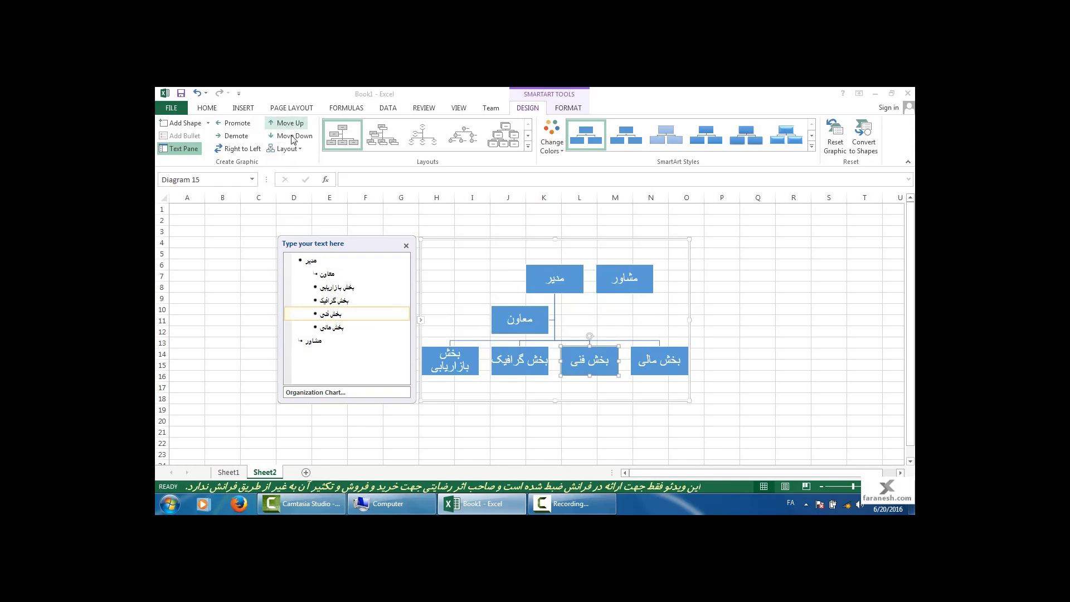
{"action": "left_click", "coordinate": [343, 329]}
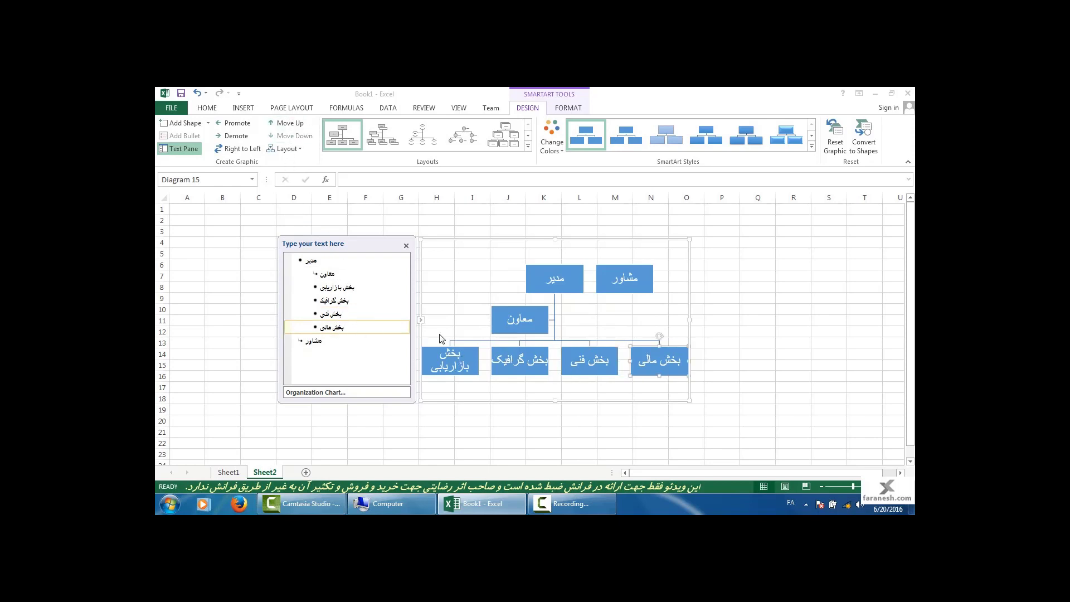
{"action": "left_click", "coordinate": [291, 125]}
{"action": "left_click", "coordinate": [290, 125]}
{"action": "left_click", "coordinate": [291, 125]}
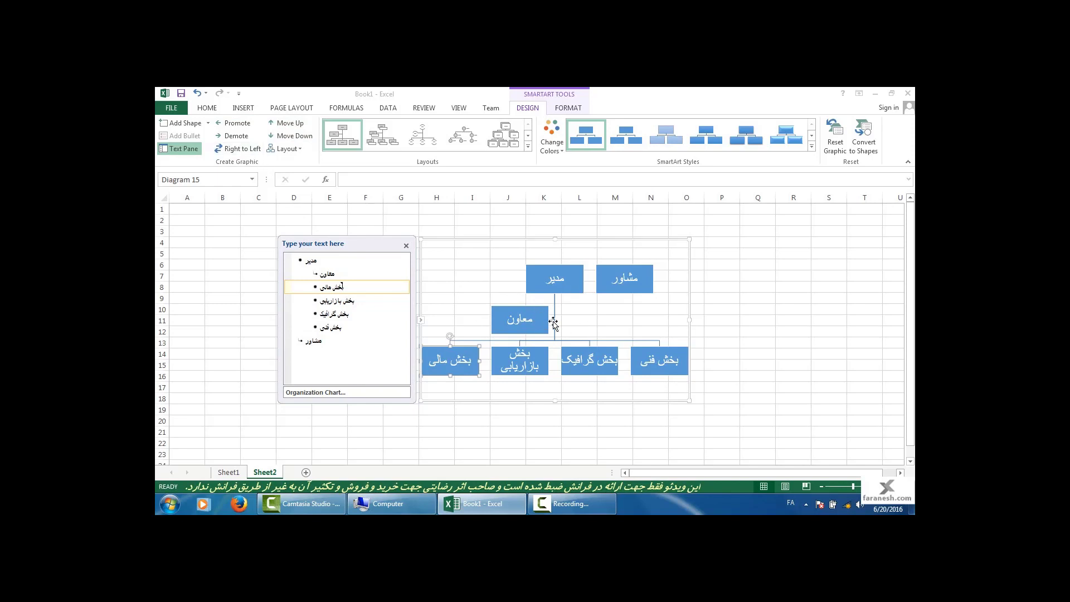
{"action": "left_click", "coordinate": [762, 297]}
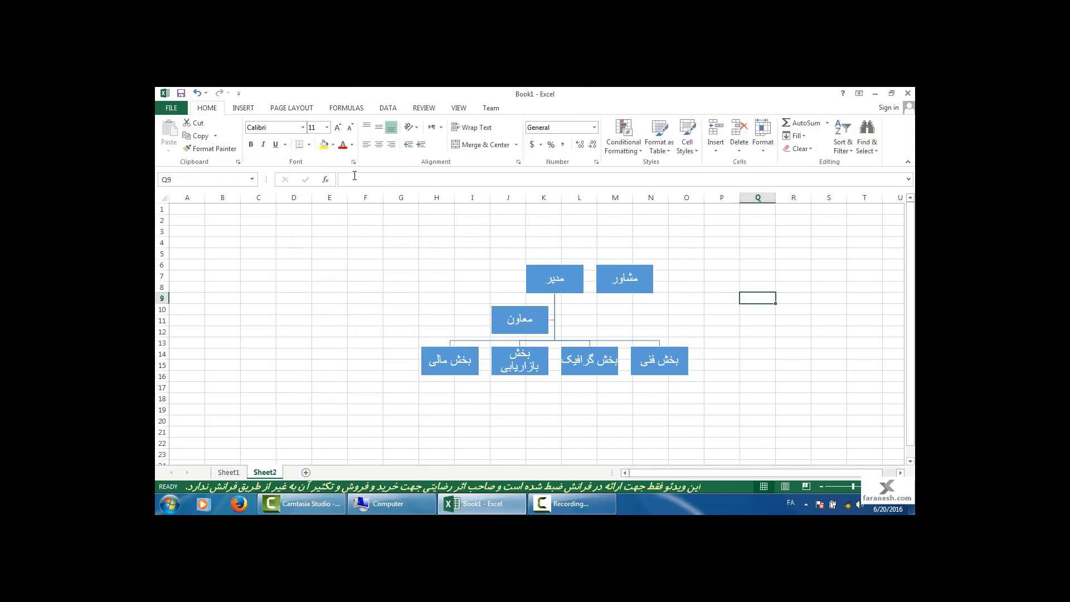
{"action": "left_click", "coordinate": [241, 109]}
{"action": "left_click", "coordinate": [295, 112]}
{"action": "left_click", "coordinate": [258, 109]}
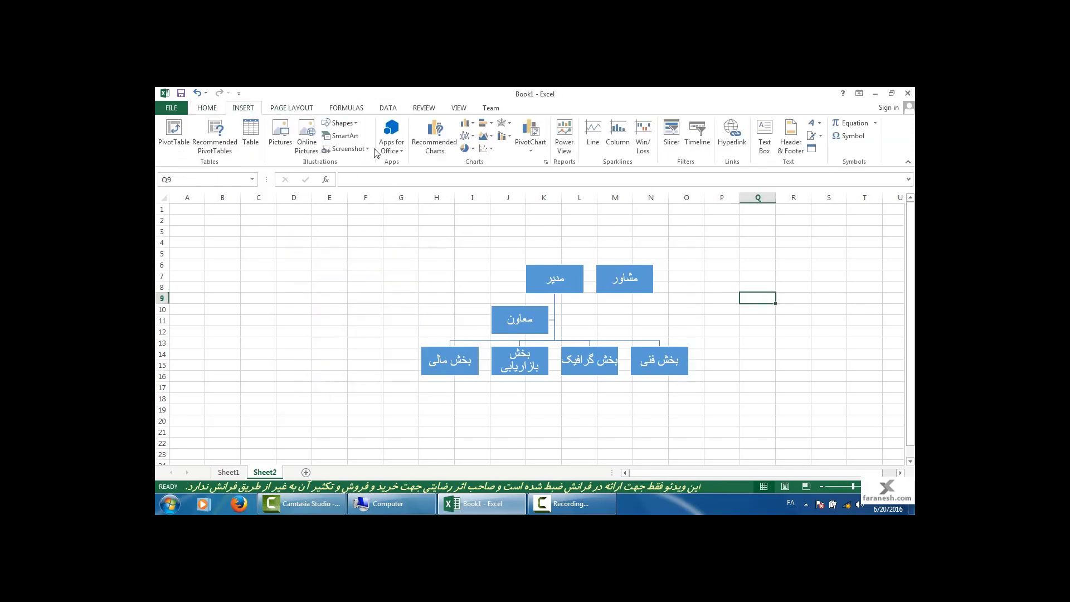
{"action": "left_click", "coordinate": [341, 136]}
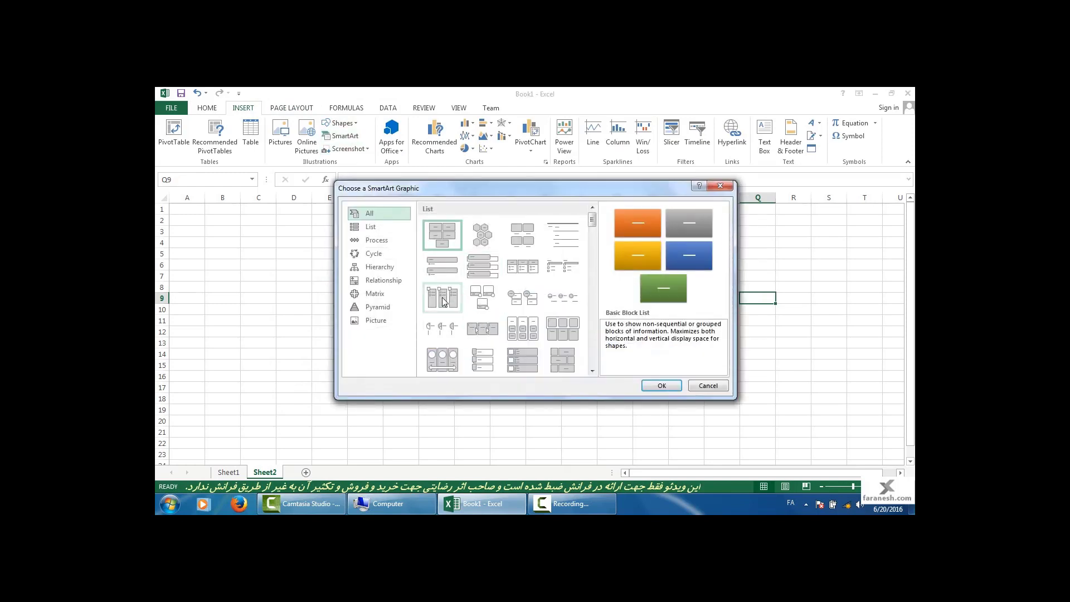
{"action": "left_click", "coordinate": [371, 228]}
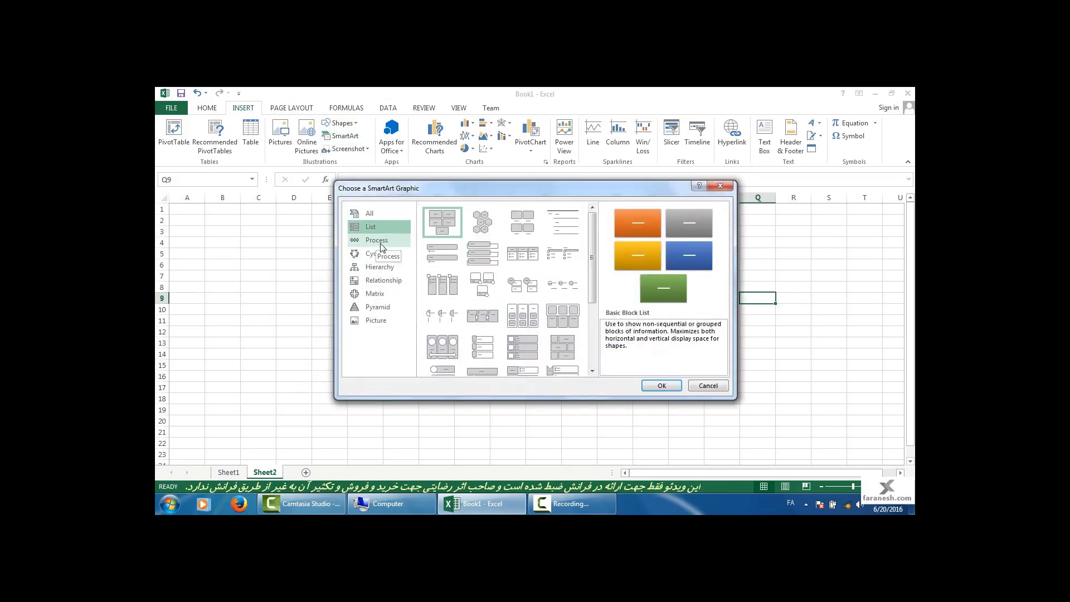
{"action": "left_click", "coordinate": [482, 347]}
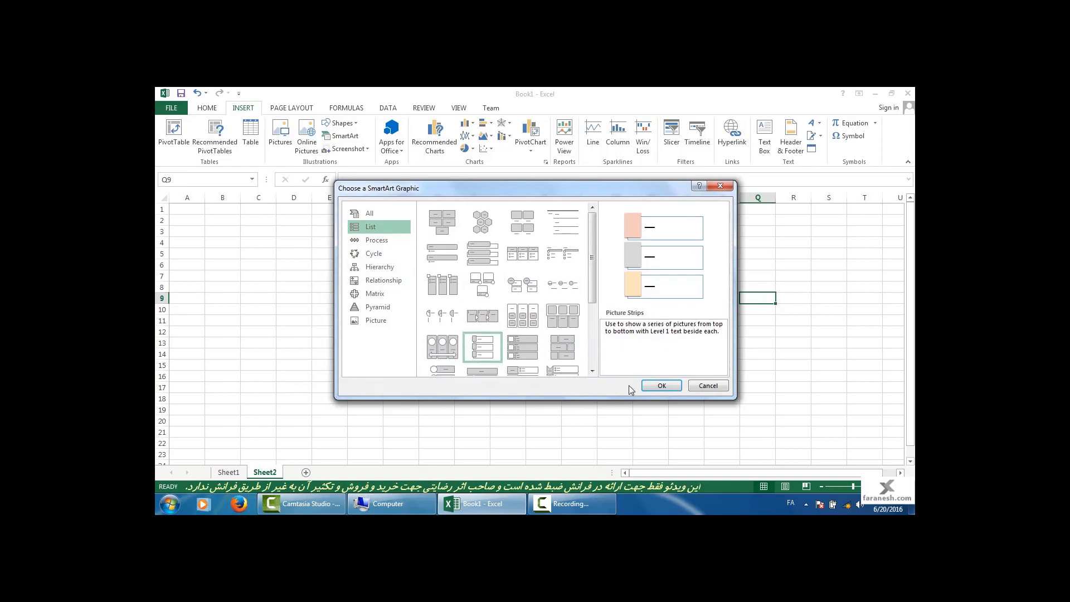
{"action": "left_click", "coordinate": [661, 385]}
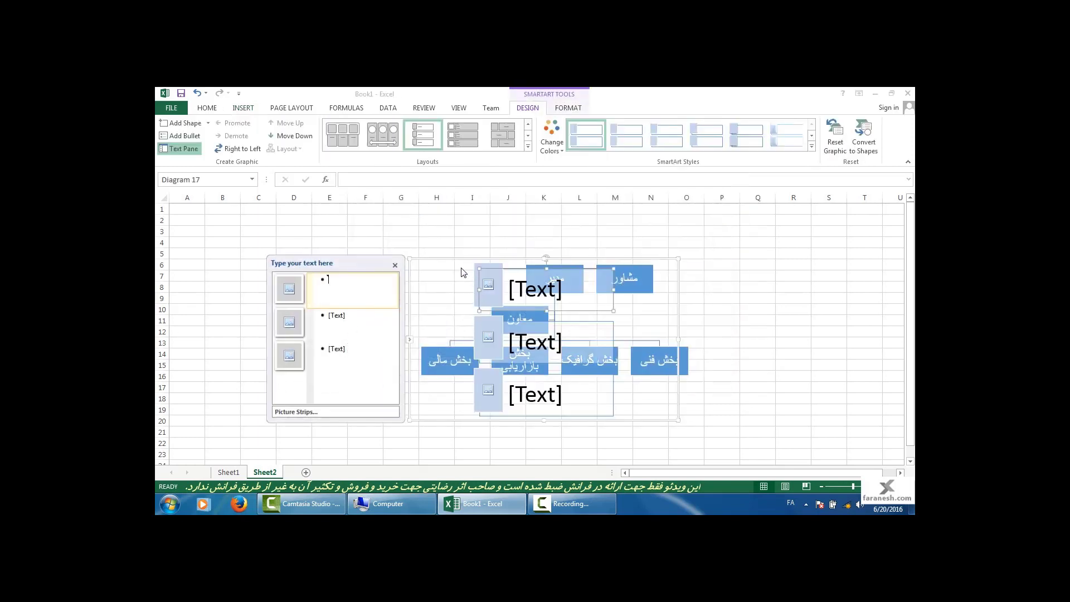
{"action": "left_click_drag", "start_coordinate": [461, 272], "coordinate": [221, 243]}
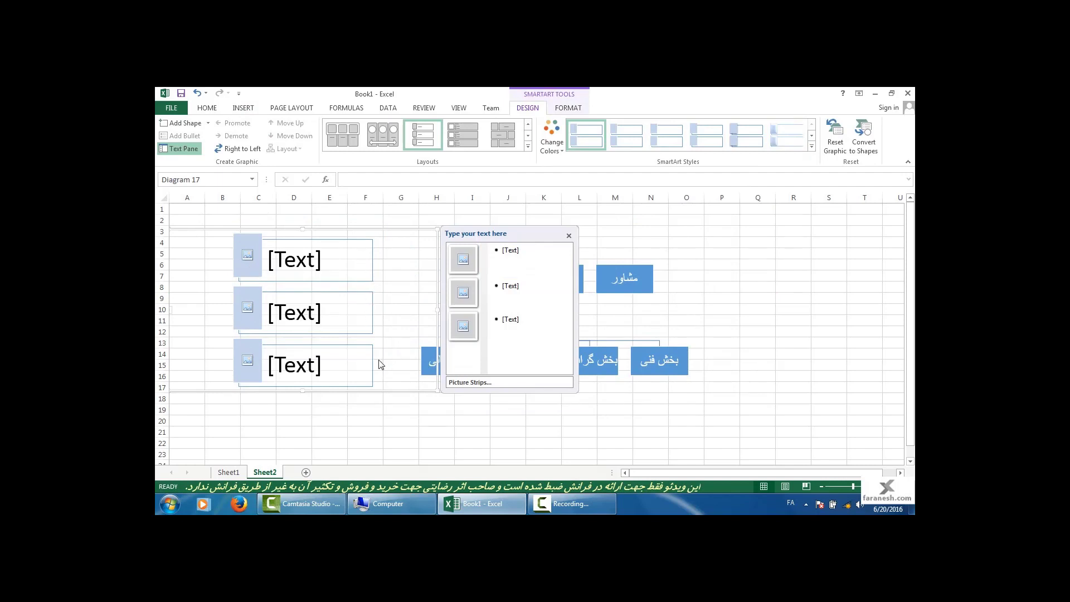
{"action": "left_click", "coordinate": [250, 276]}
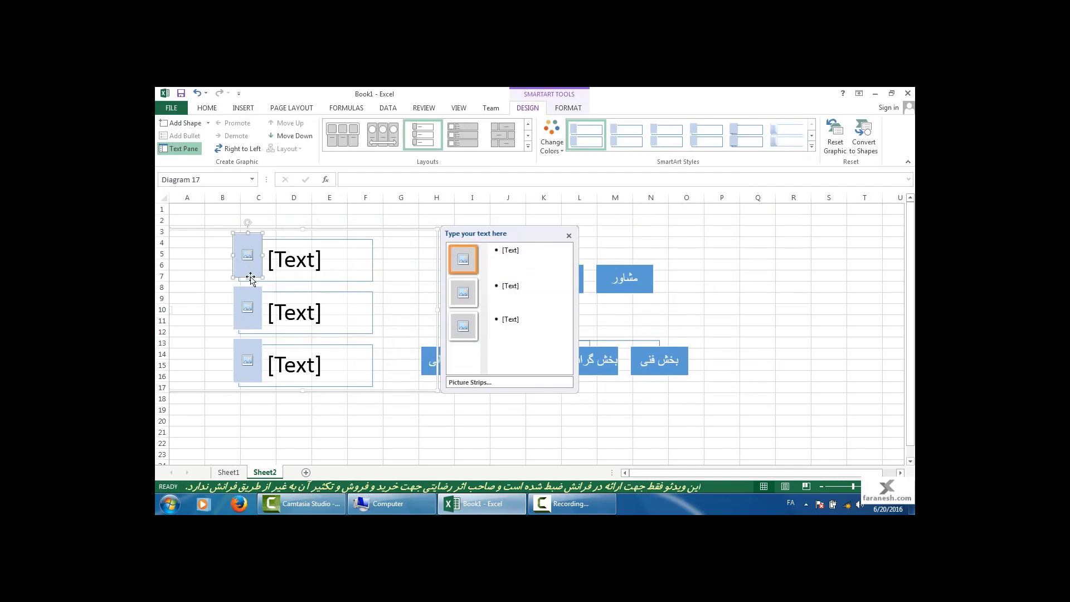
{"action": "left_click_drag", "start_coordinate": [250, 277], "coordinate": [370, 276]}
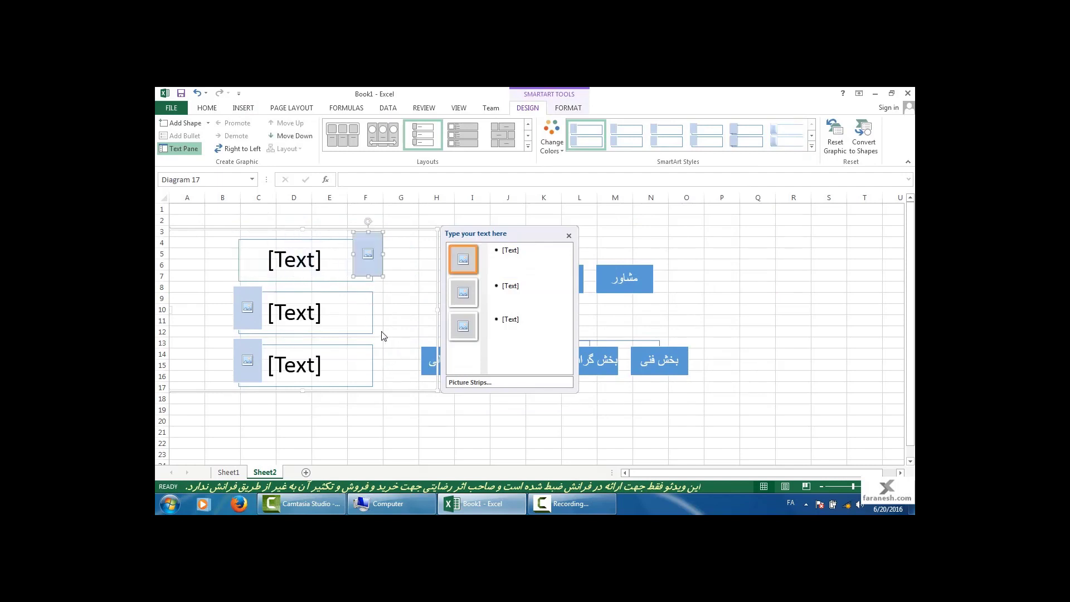
{"action": "key", "text": "ctrl+z"}
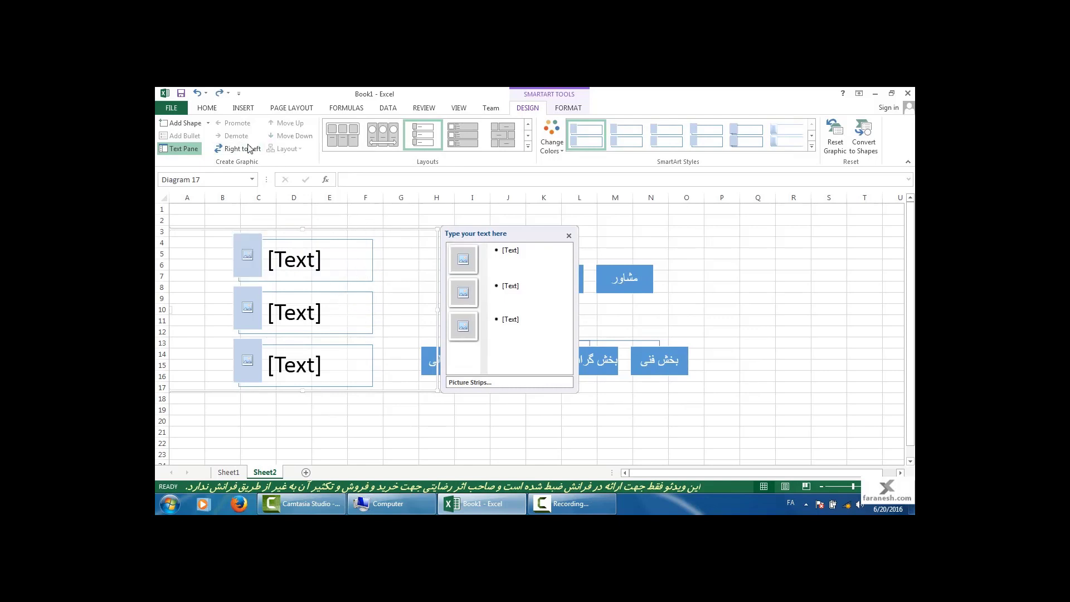
{"action": "left_click", "coordinate": [250, 149]}
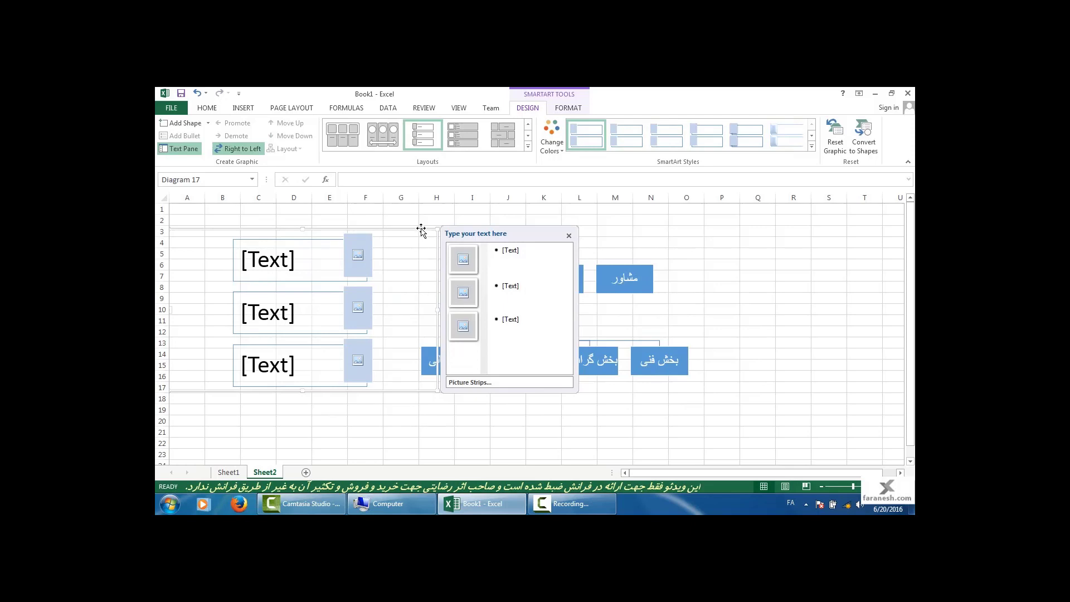
Step: Delete the Picture Strips graphic, close the Text Pane, and select the مدیر box
{"action": "key", "text": "Delete"}
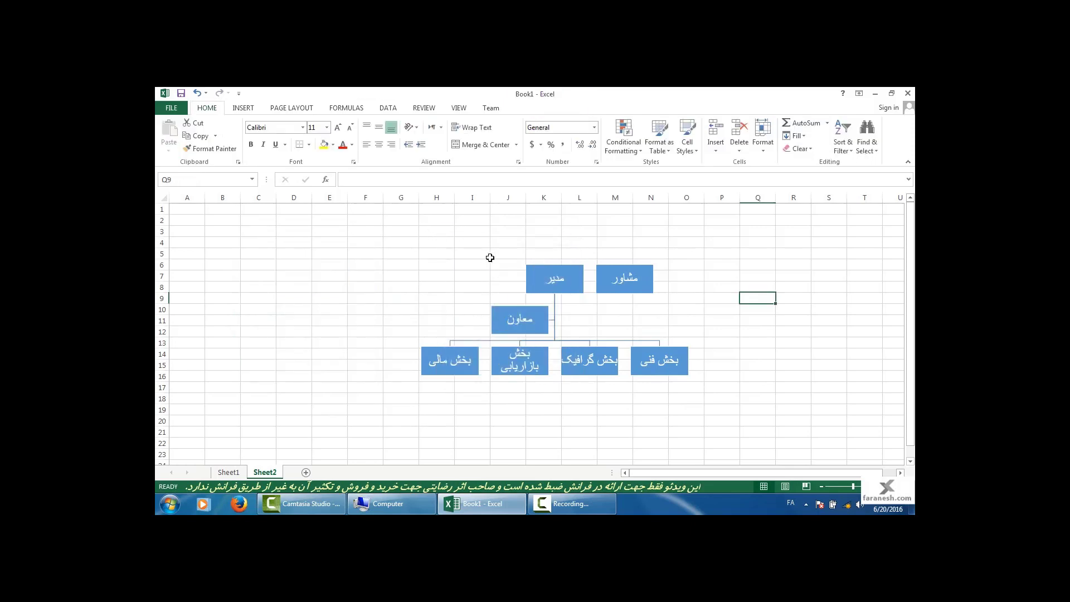
{"action": "left_click", "coordinate": [542, 279]}
{"action": "left_click", "coordinate": [541, 249]}
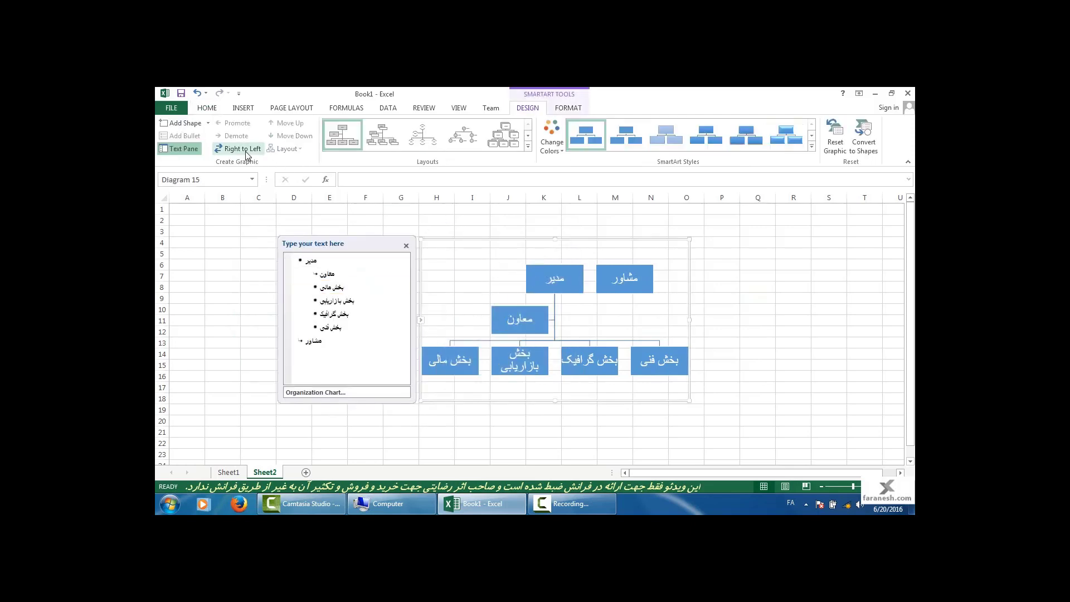
{"action": "left_click", "coordinate": [407, 246]}
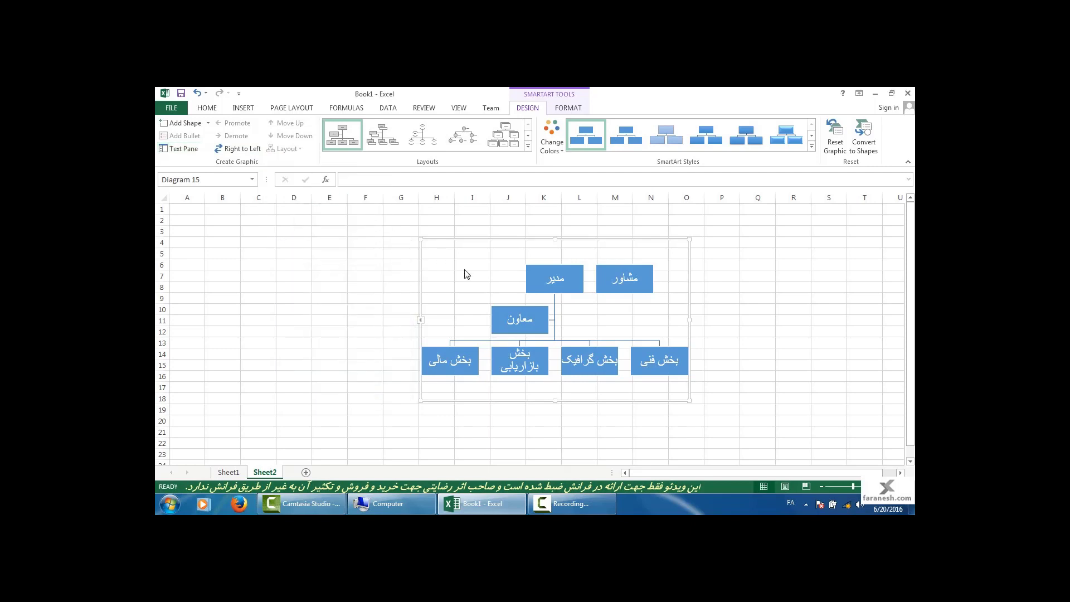
{"action": "left_click", "coordinate": [474, 348]}
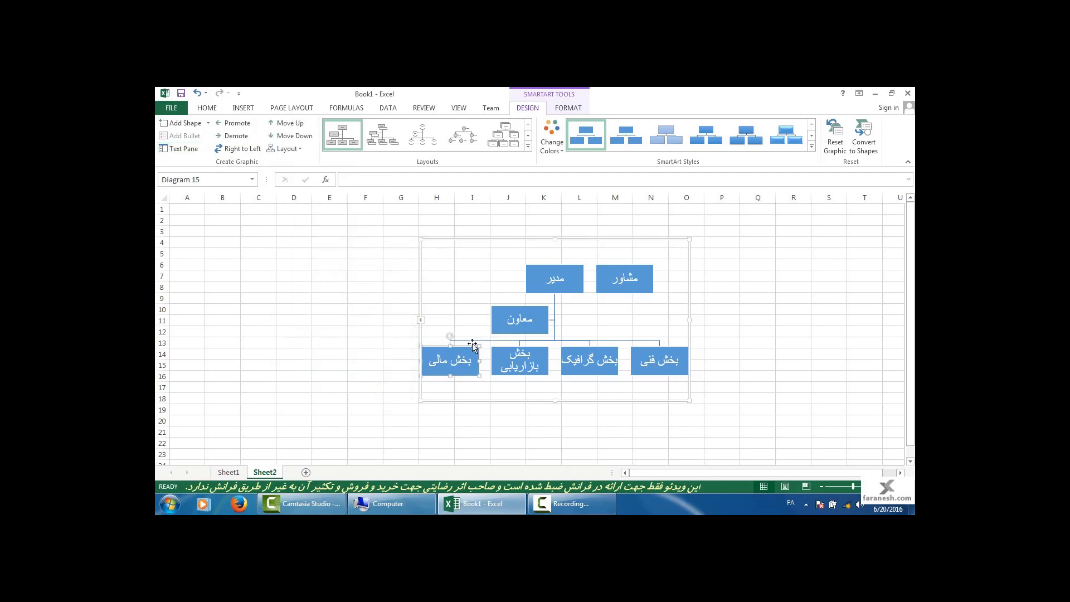
{"action": "left_click", "coordinate": [298, 149]}
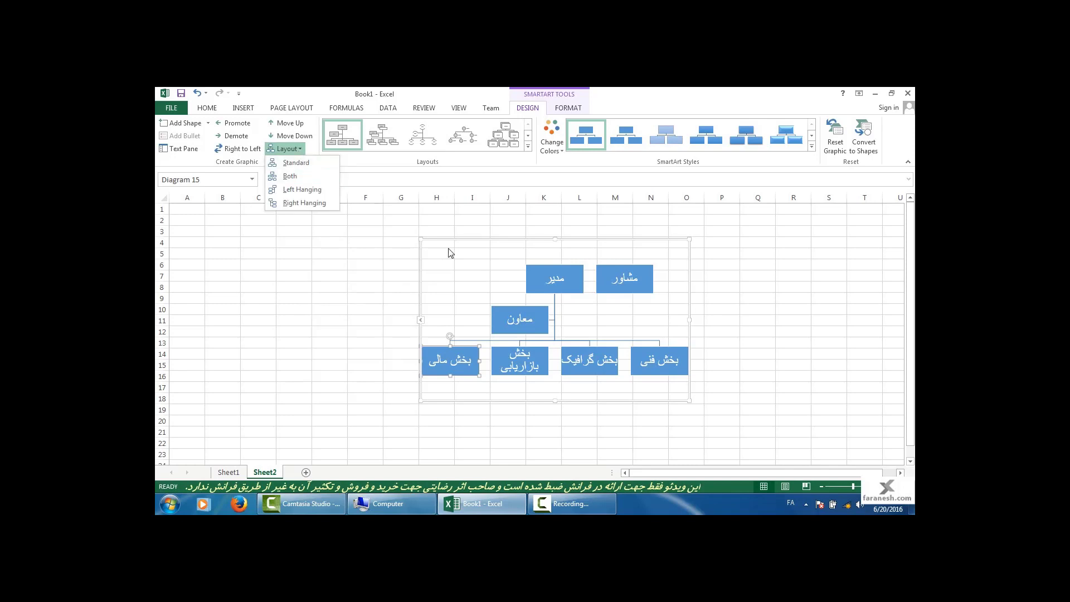
{"action": "left_click", "coordinate": [559, 304]}
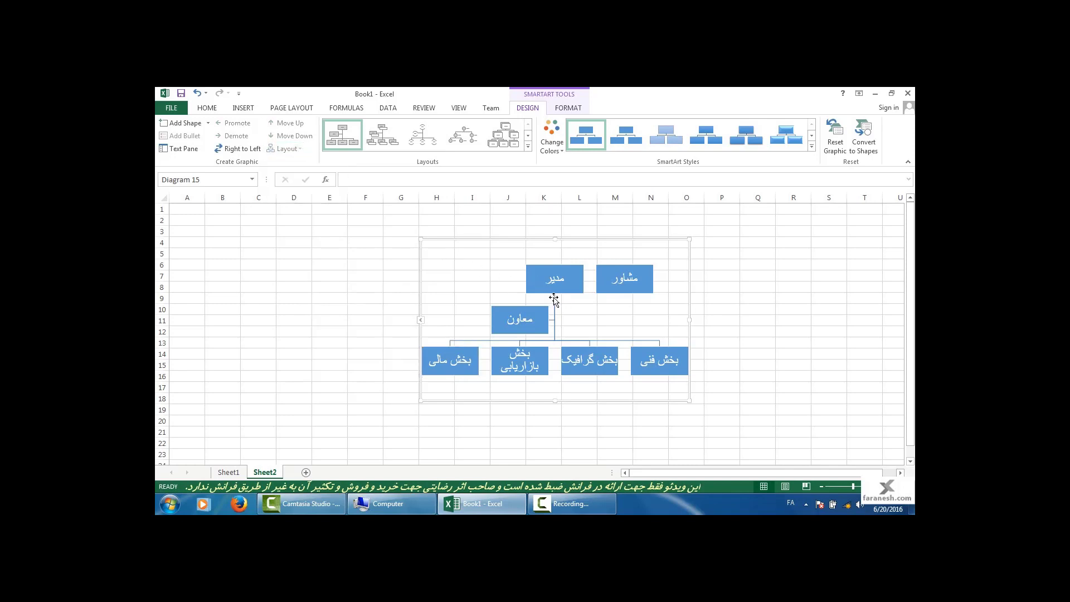
{"action": "left_click", "coordinate": [555, 301]}
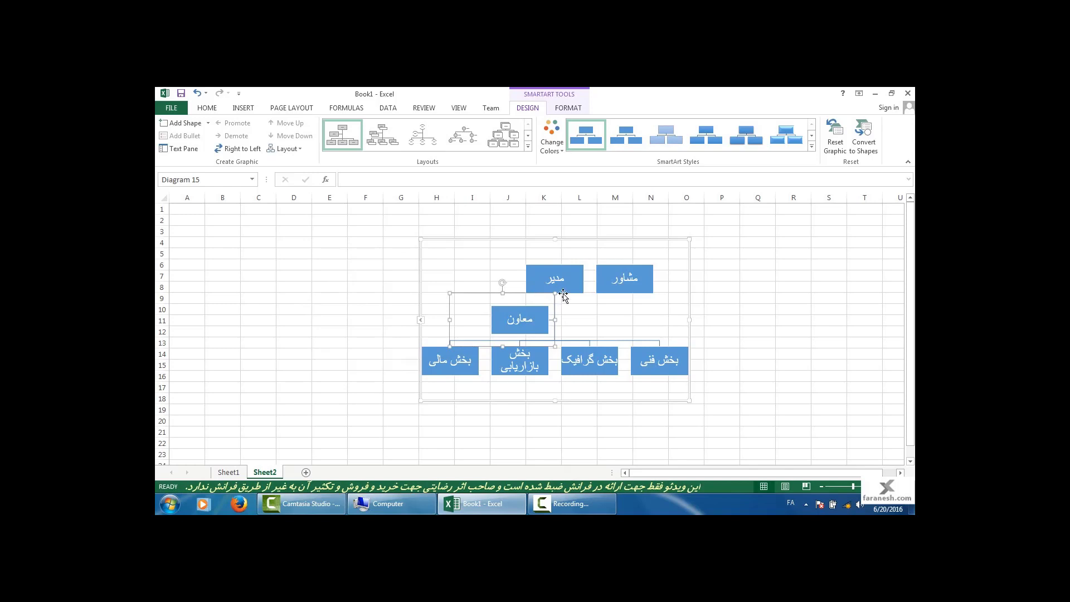
{"action": "left_click", "coordinate": [562, 290]}
Step: Try Left Hanging and Right Hanging layouts for مدیر, then settle on Standard
{"action": "left_click", "coordinate": [296, 148]}
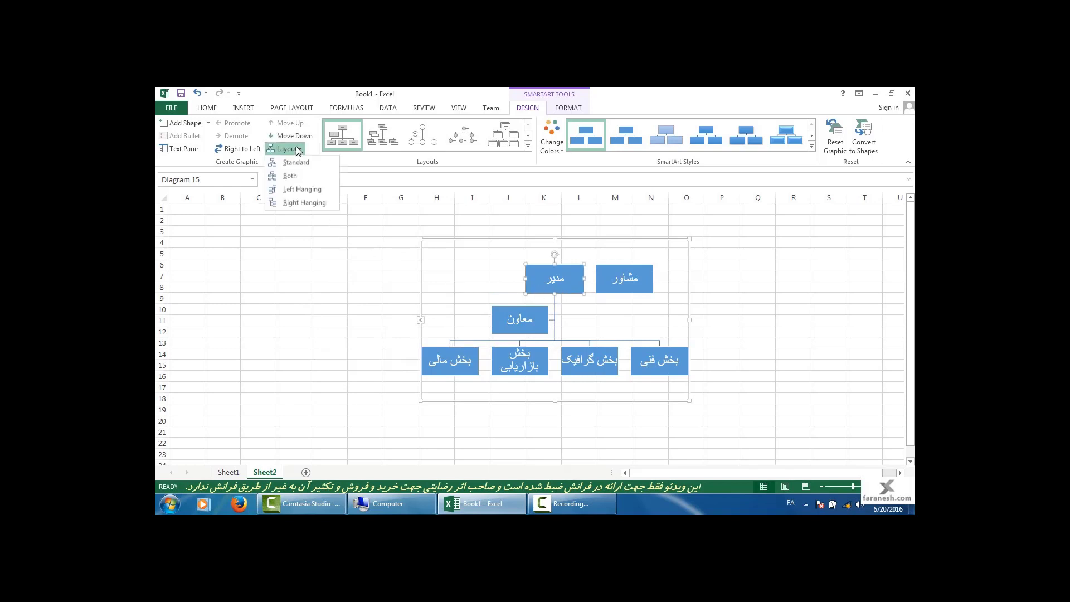
{"action": "left_click", "coordinate": [298, 189]}
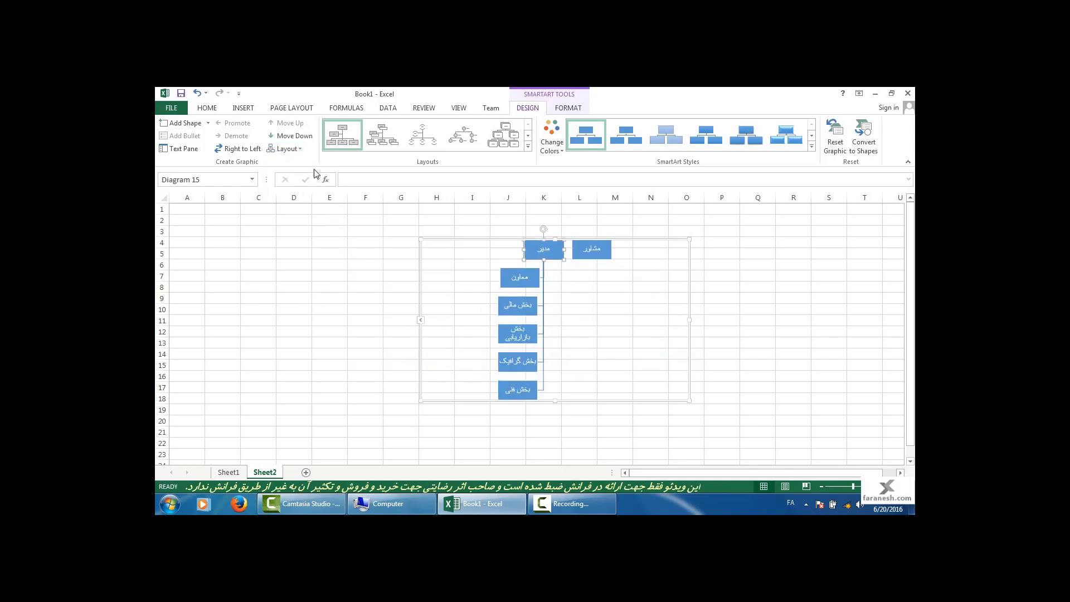
{"action": "left_click", "coordinate": [290, 148]}
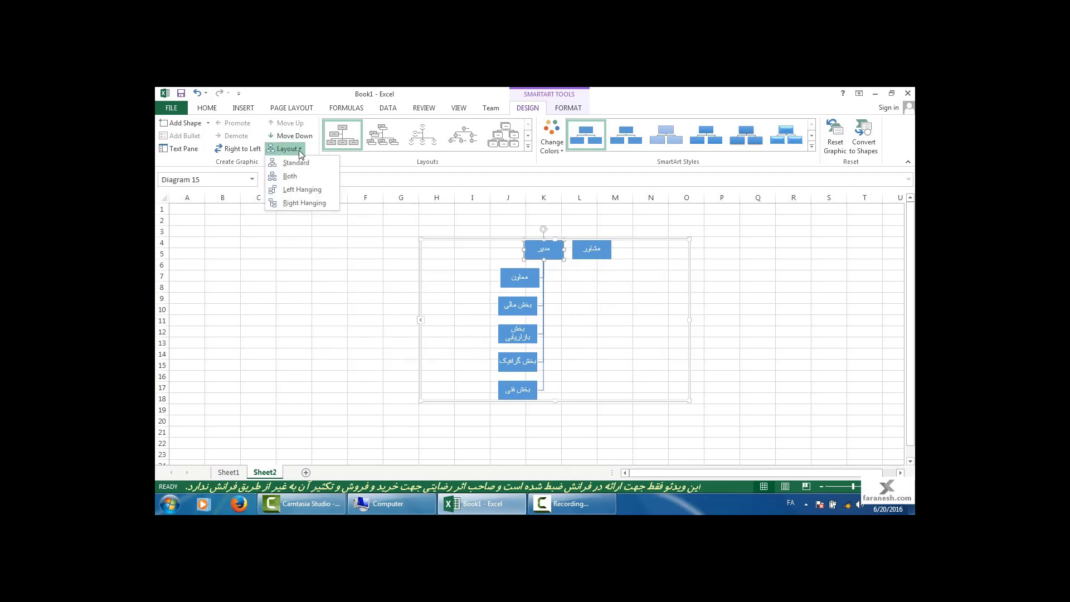
{"action": "left_click", "coordinate": [293, 199]}
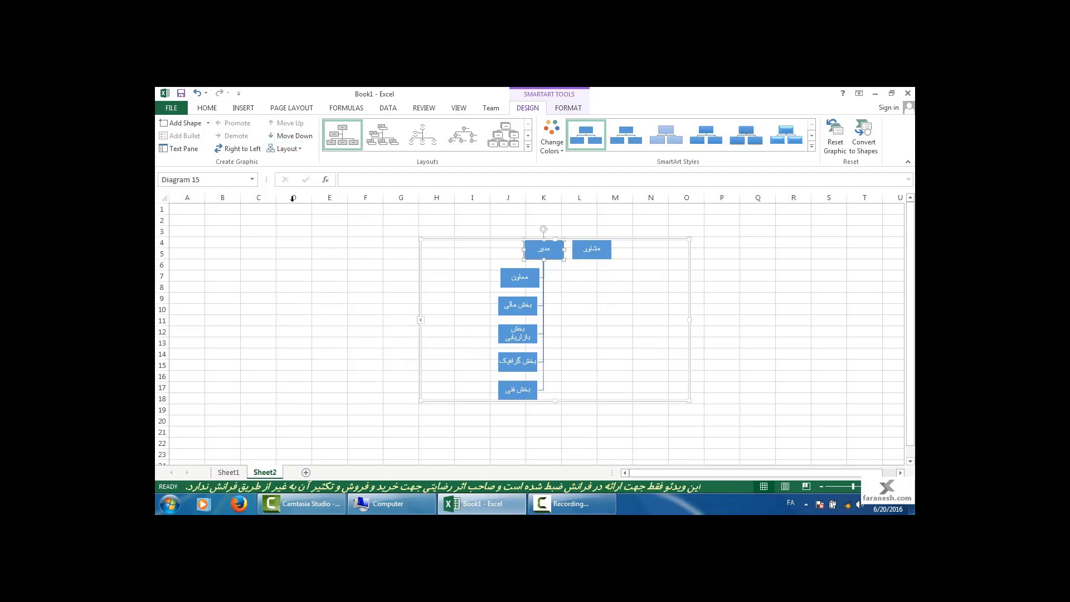
{"action": "left_click", "coordinate": [287, 149]}
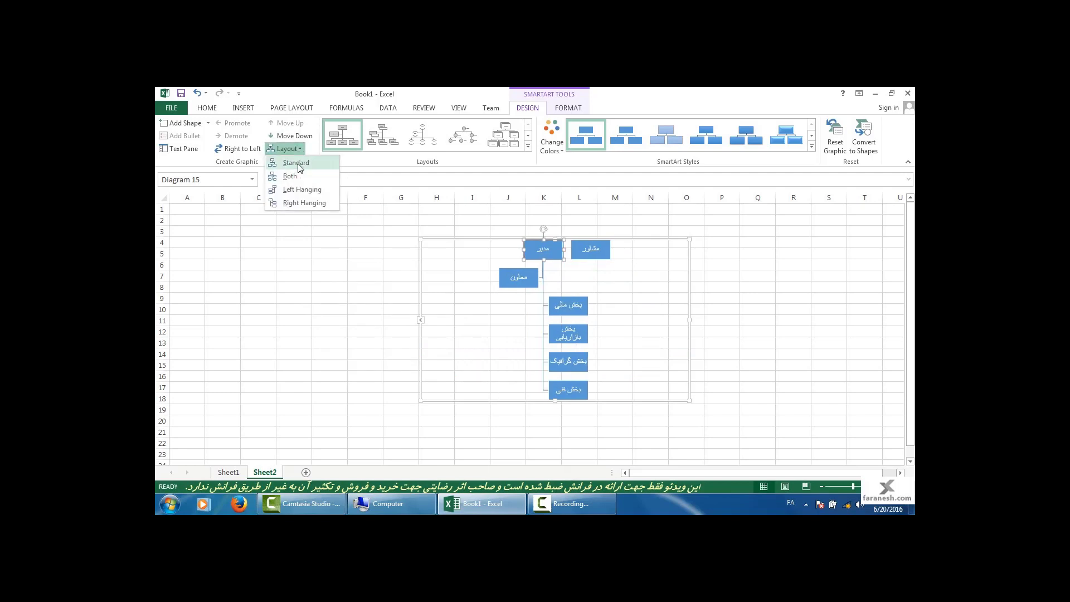
{"action": "left_click", "coordinate": [297, 164]}
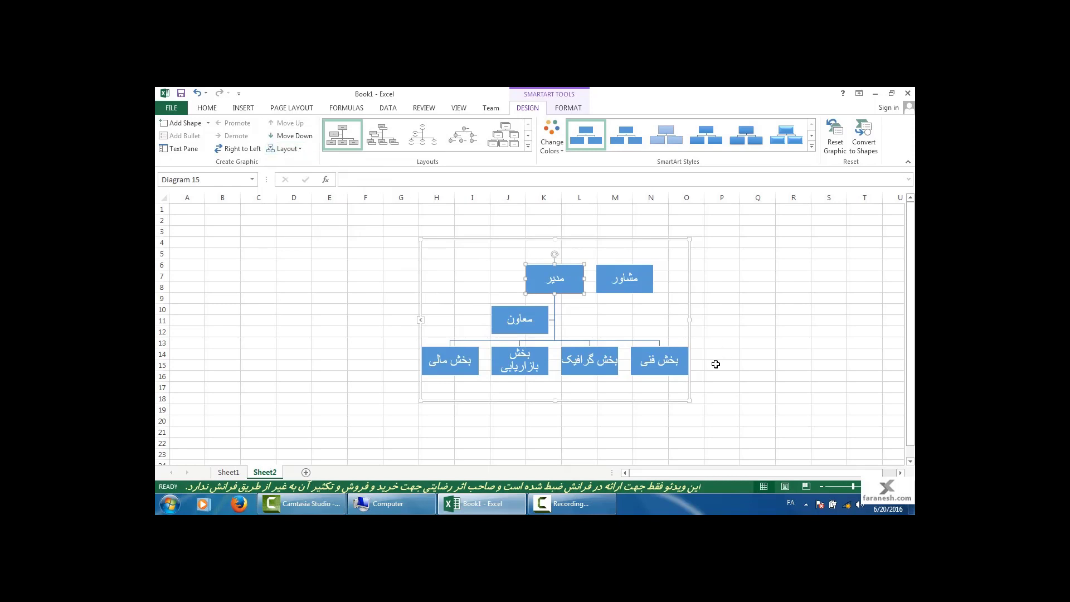
{"action": "mouse_move", "coordinate": [640, 348]}
{"action": "left_mouse_down"}
{"action": "mouse_move", "coordinate": [617, 372]}
{"action": "mouse_move", "coordinate": [665, 375]}
{"action": "left_mouse_up"}
{"action": "left_click", "coordinate": [557, 364]}
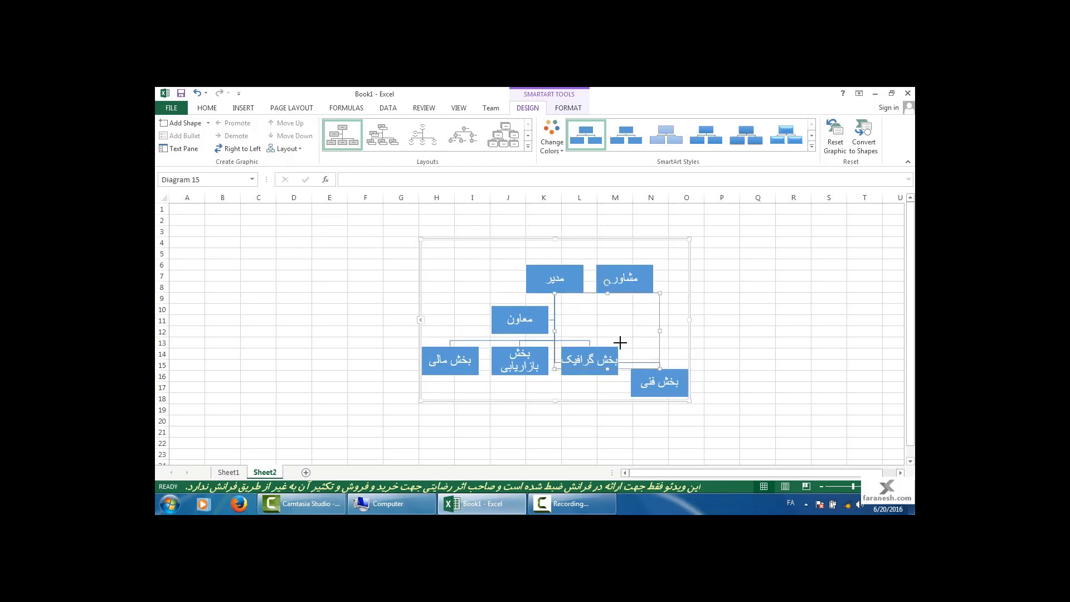
{"action": "left_click", "coordinate": [623, 378]}
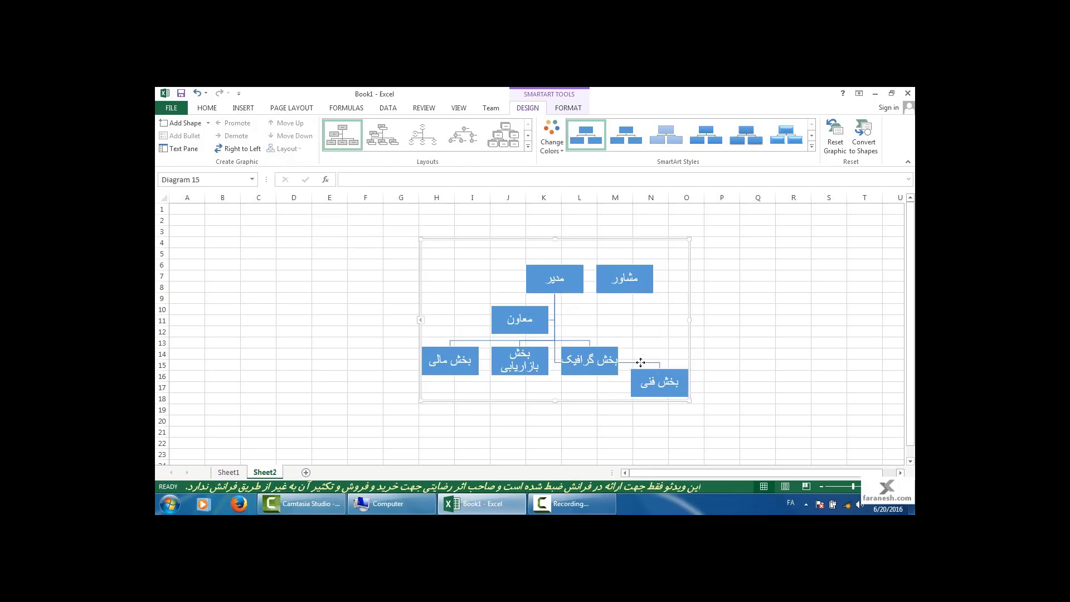
{"action": "left_click_drag", "start_coordinate": [673, 377], "coordinate": [683, 336]}
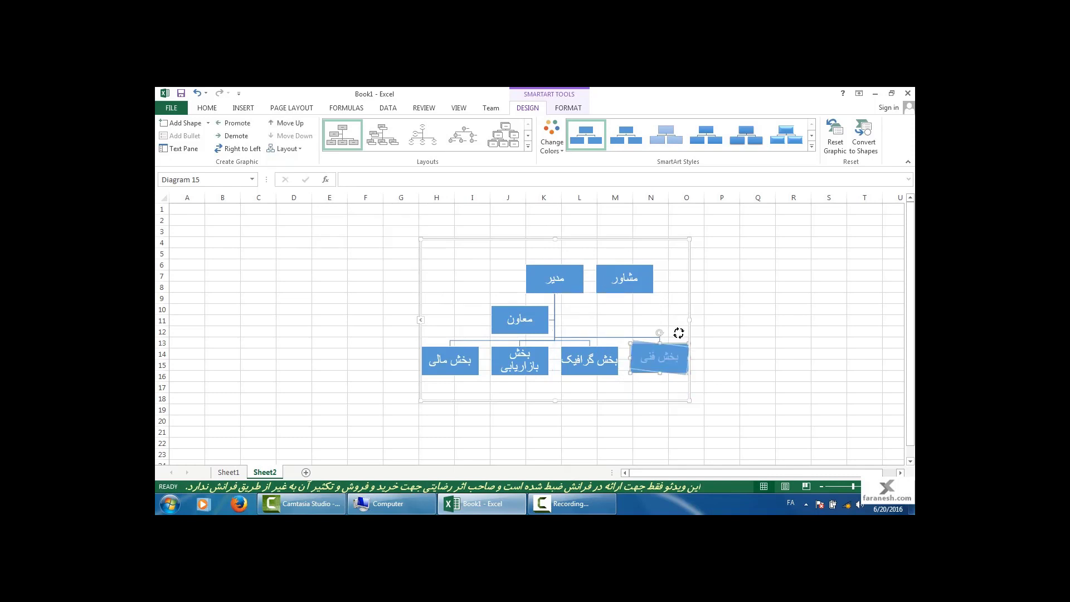
{"action": "key", "text": "ctrl+z"}
{"action": "left_click", "coordinate": [528, 148]}
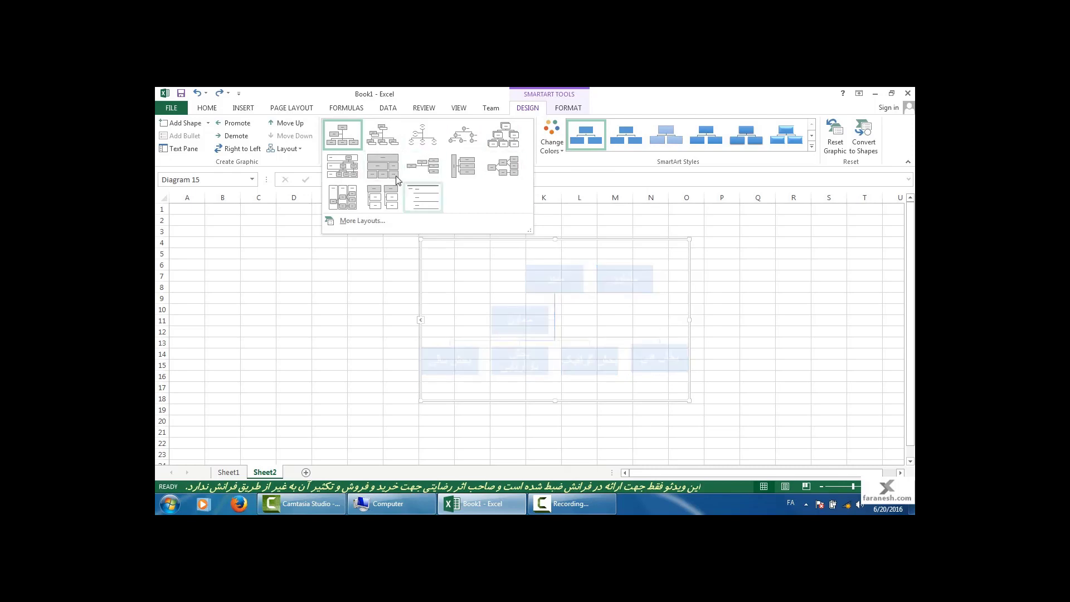
{"action": "left_click", "coordinate": [577, 204]}
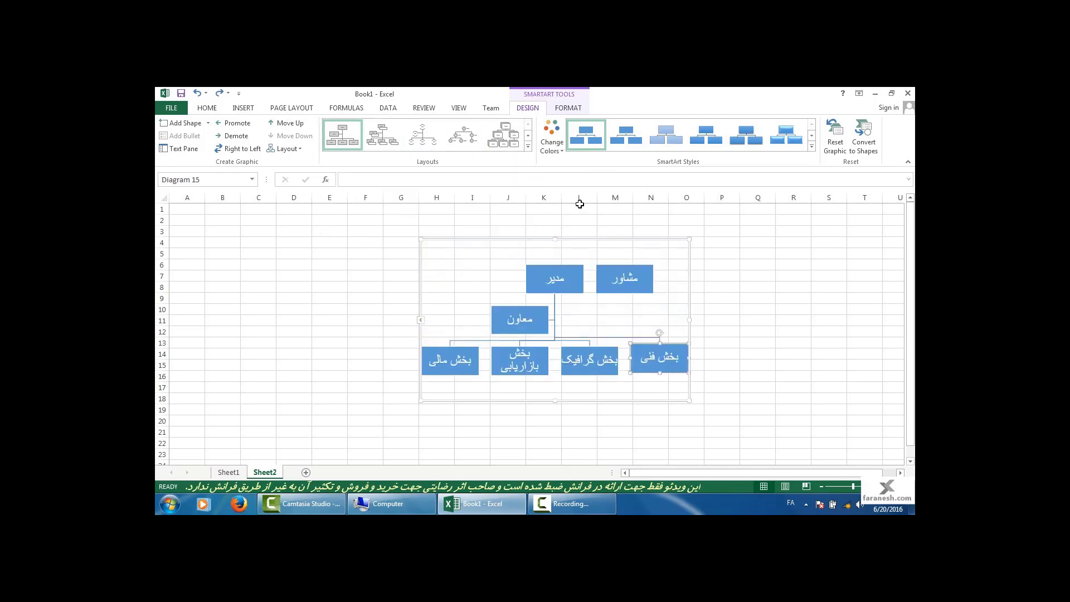
{"action": "left_click", "coordinate": [243, 107]}
{"action": "left_click", "coordinate": [341, 136]}
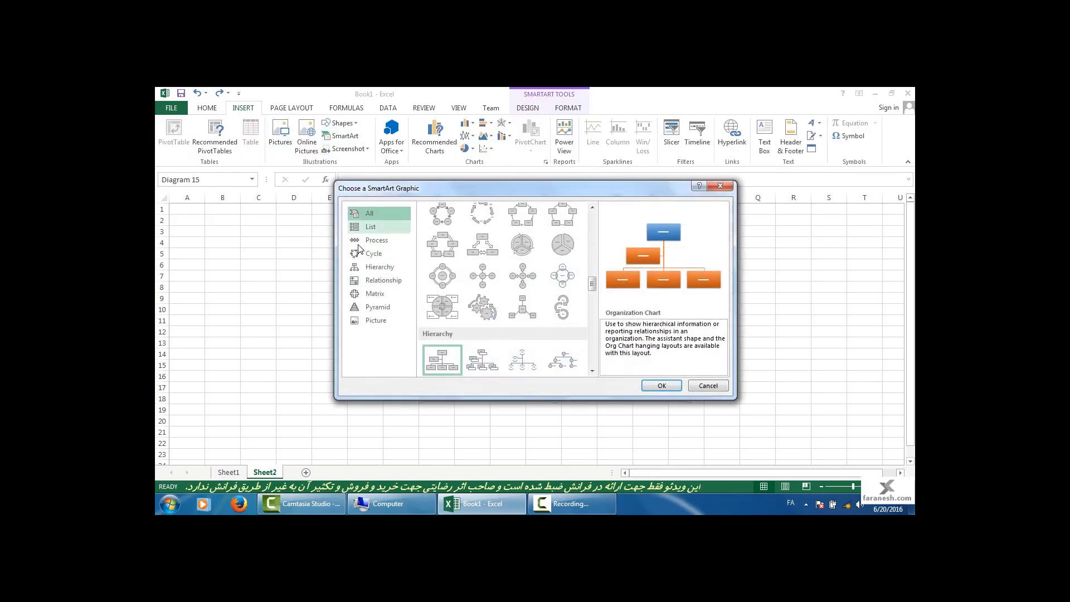
{"action": "left_click", "coordinate": [370, 228]}
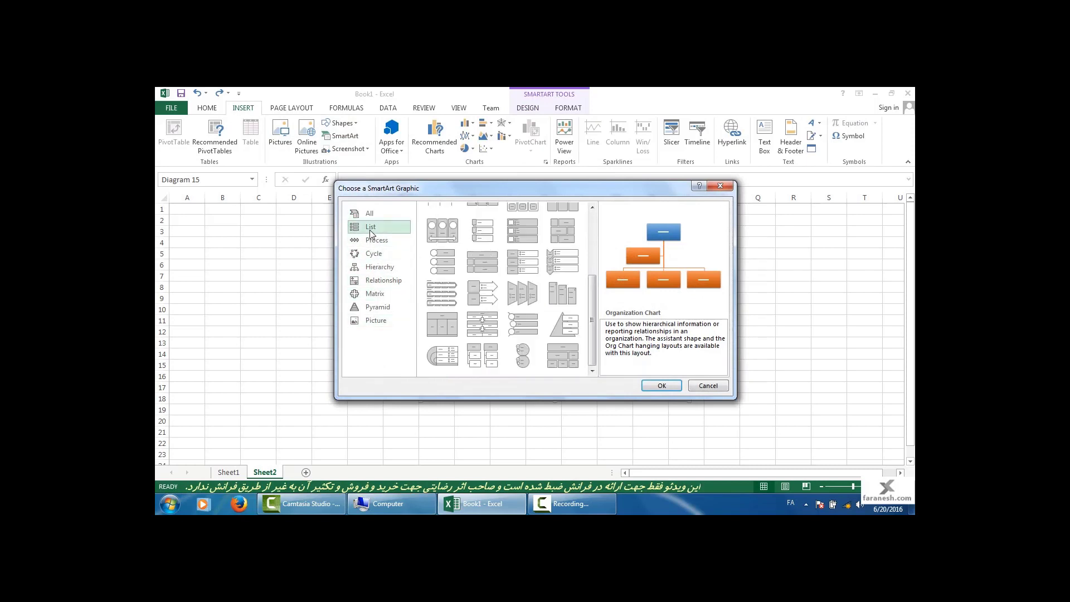
{"action": "scroll", "coordinate": [453, 264], "scroll_direction": "up", "scroll_amount": 2}
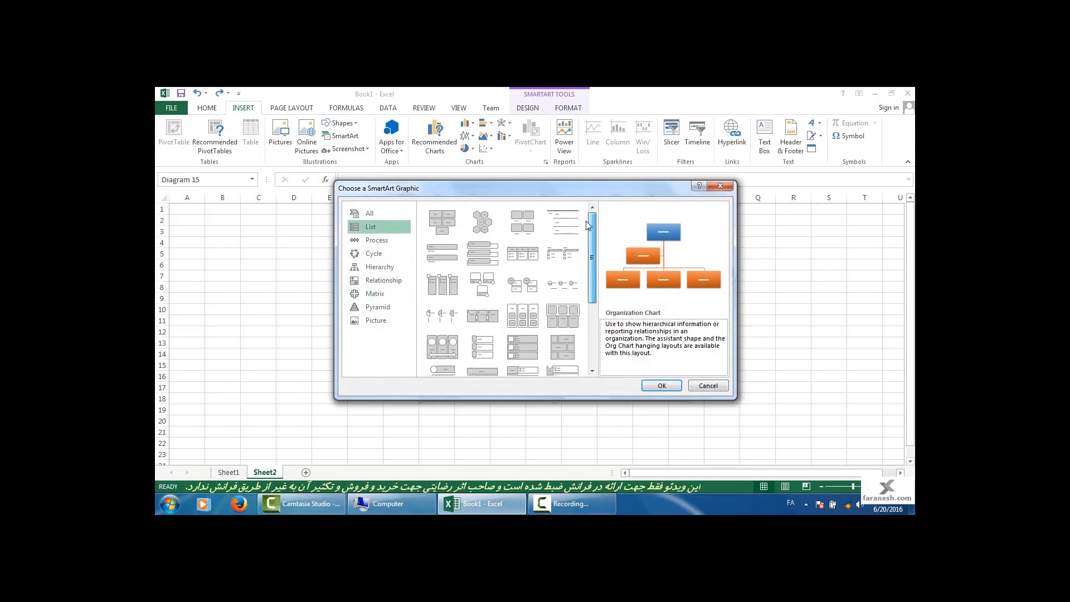
{"action": "left_click", "coordinate": [376, 269]}
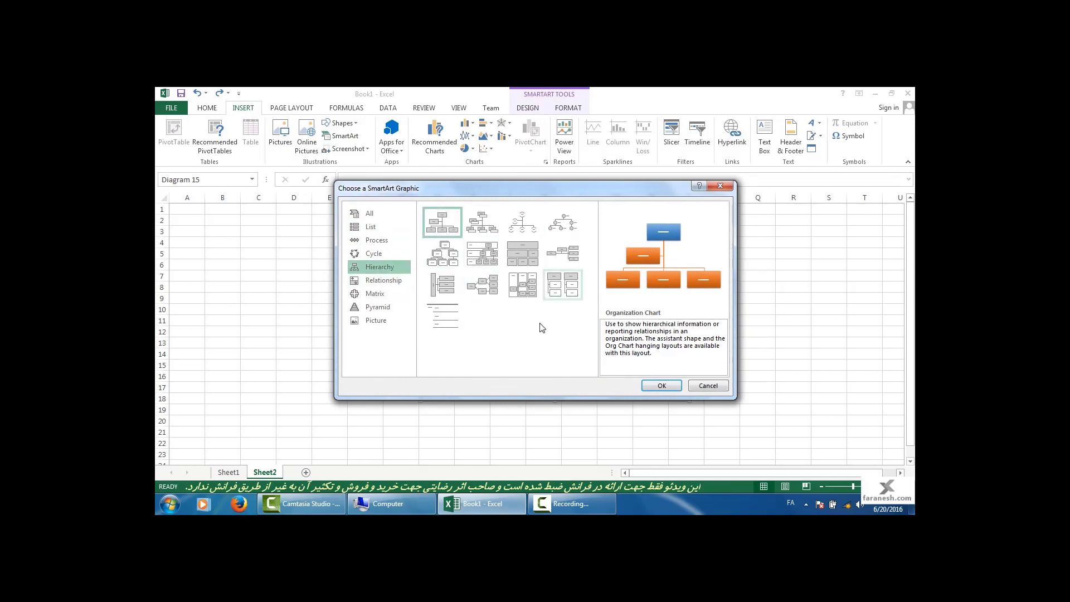
{"action": "left_click", "coordinate": [721, 186]}
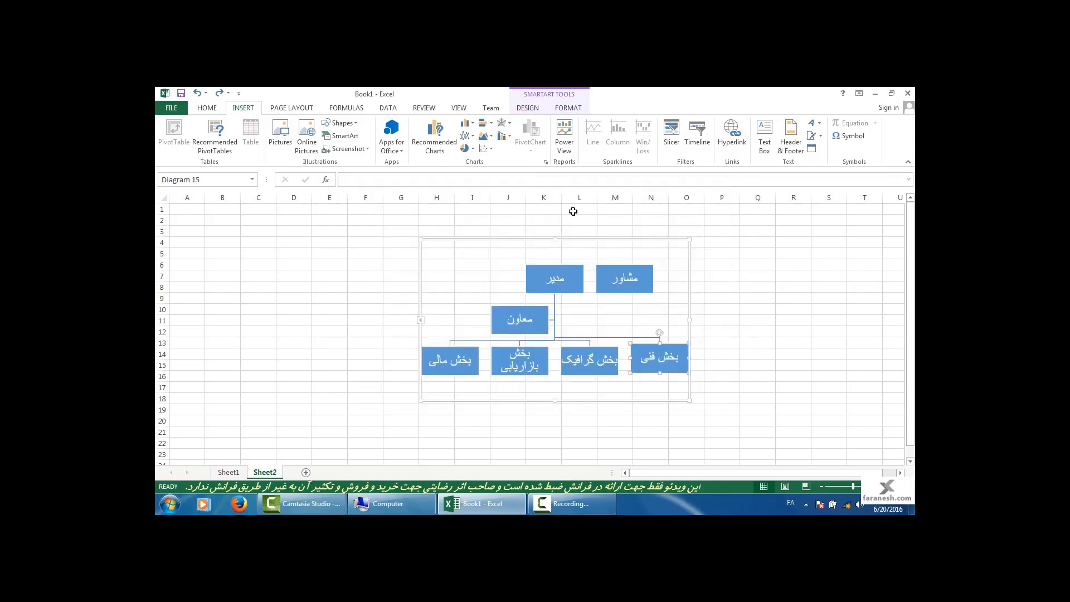
{"action": "left_click", "coordinate": [570, 236]}
{"action": "left_click", "coordinate": [567, 241]}
{"action": "left_click", "coordinate": [526, 108]}
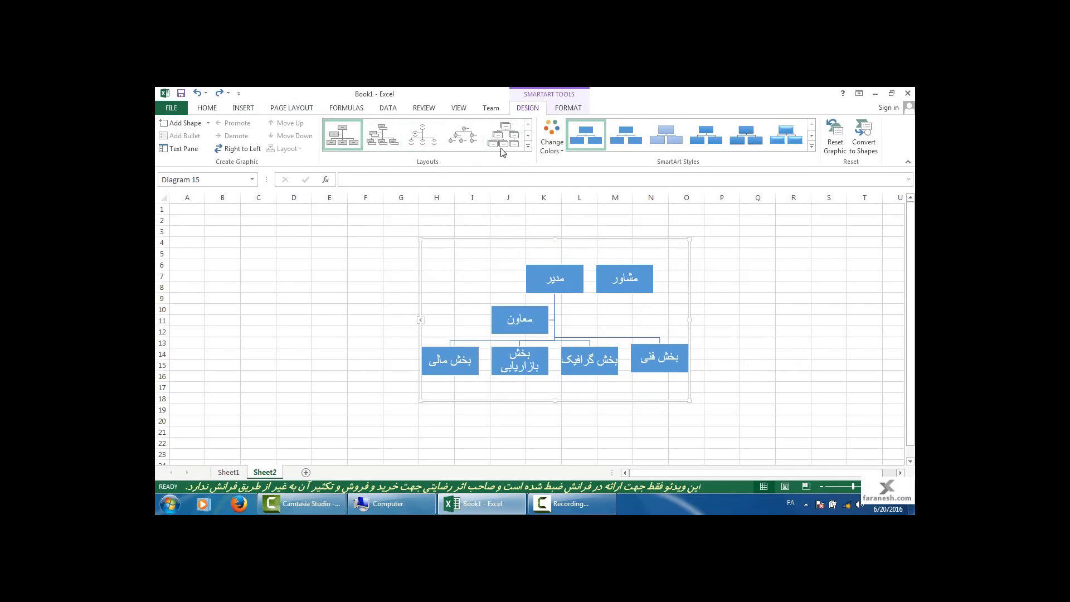
{"action": "left_click", "coordinate": [528, 147]}
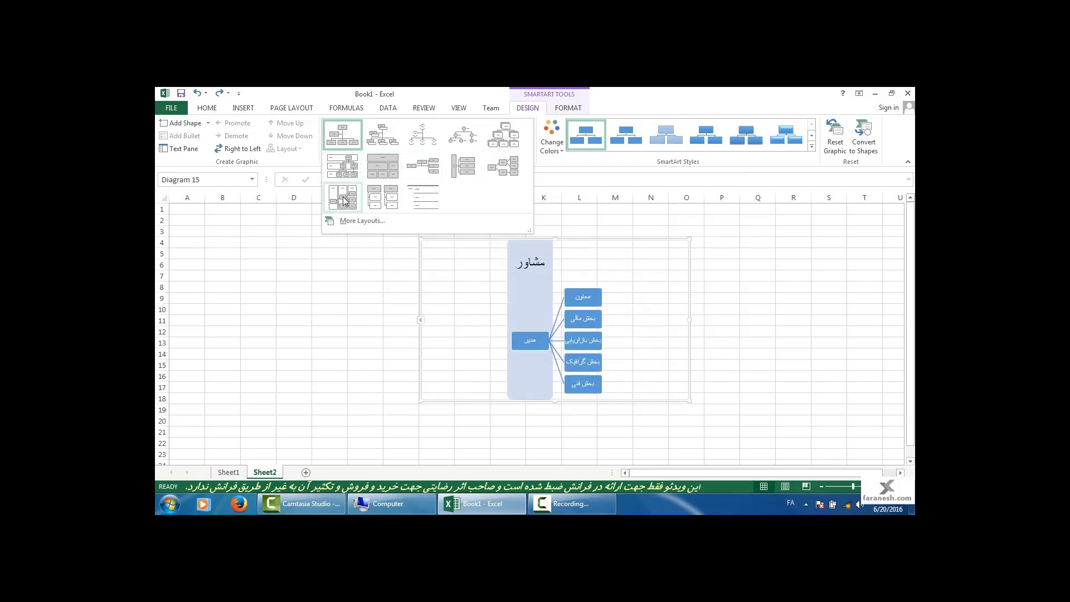
{"action": "left_click", "coordinate": [421, 139]}
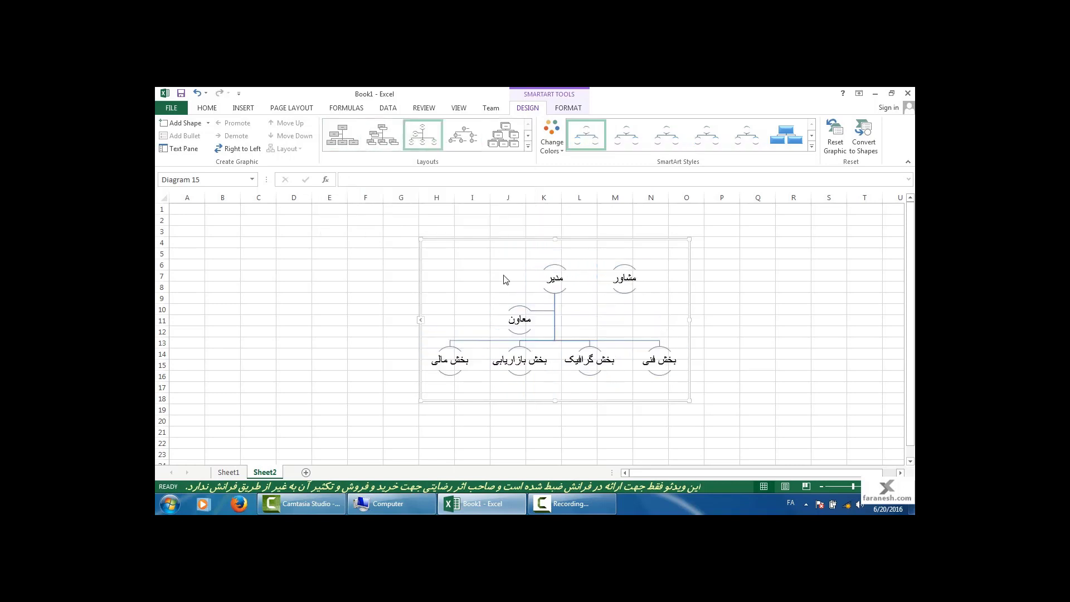
{"action": "left_click", "coordinate": [342, 135]}
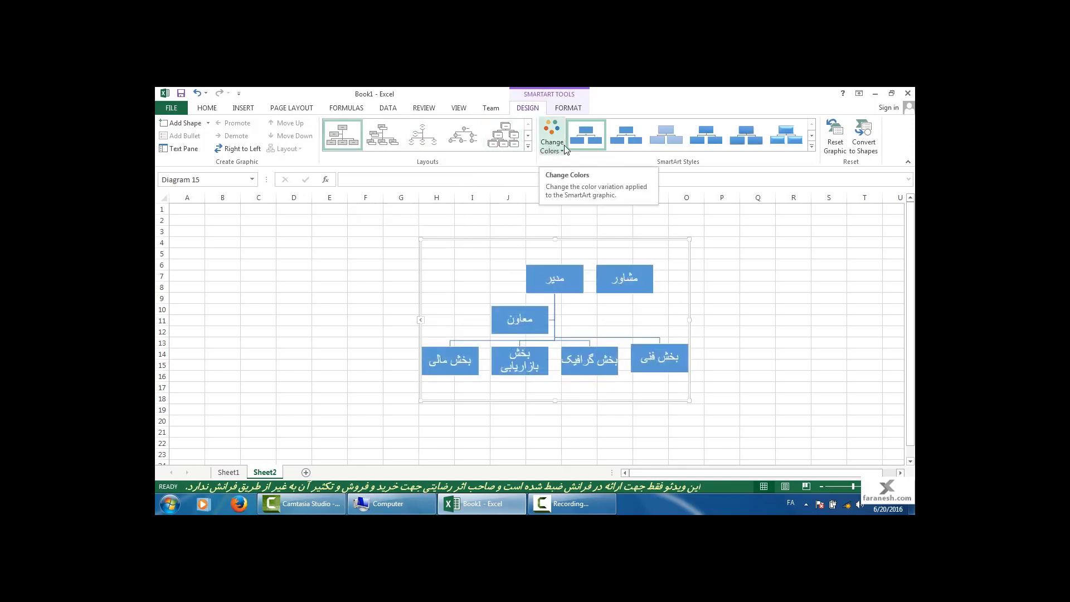
Step: Apply the Colorful orange-and-yellow colour scheme, then browse other schemes without changing it
{"action": "left_click", "coordinate": [554, 148]}
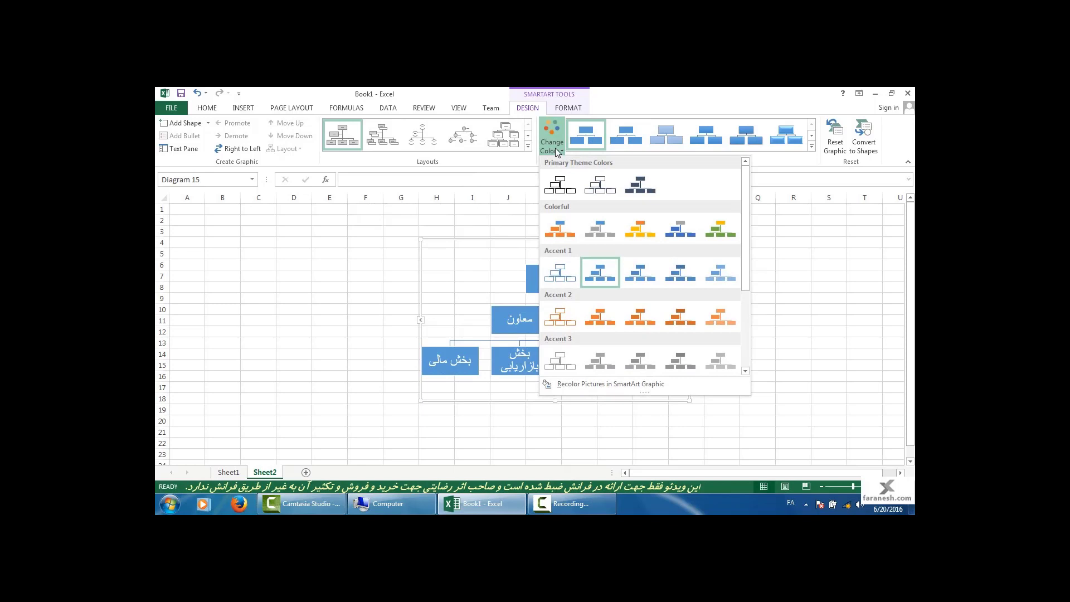
{"action": "mouse_move", "coordinate": [746, 211]}
{"action": "left_mouse_down"}
{"action": "mouse_move", "coordinate": [758, 308]}
{"action": "mouse_move", "coordinate": [752, 203]}
{"action": "left_mouse_up"}
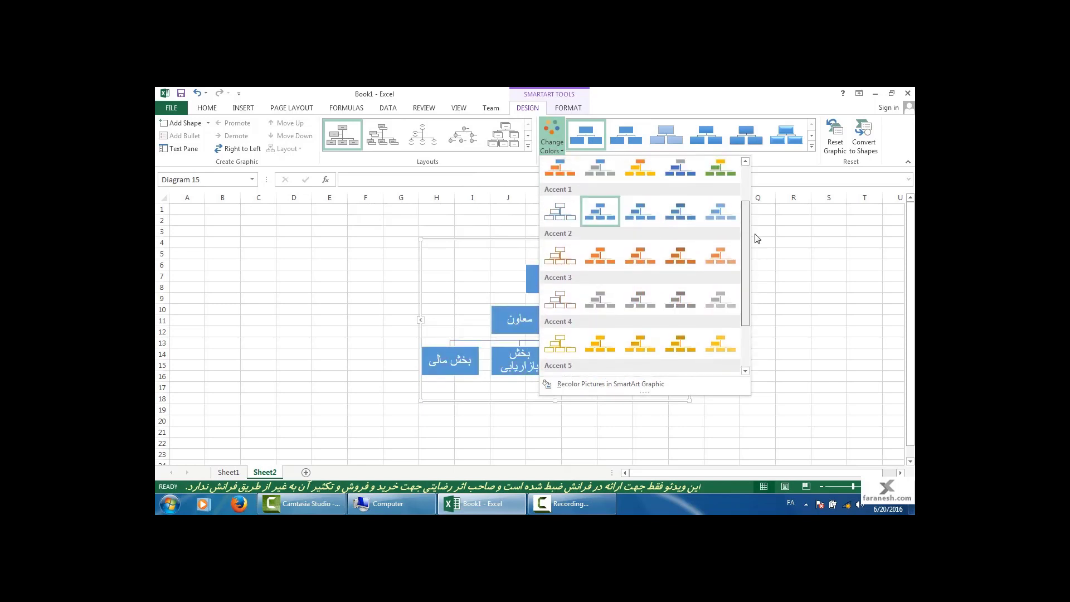
{"action": "left_click", "coordinate": [645, 244]}
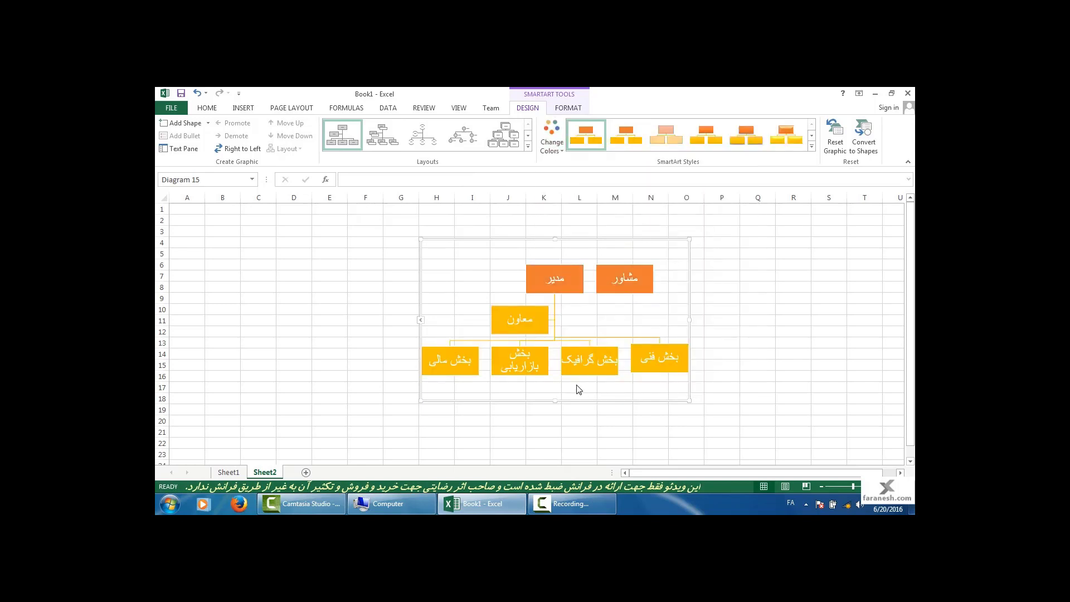
{"action": "left_click", "coordinate": [551, 143]}
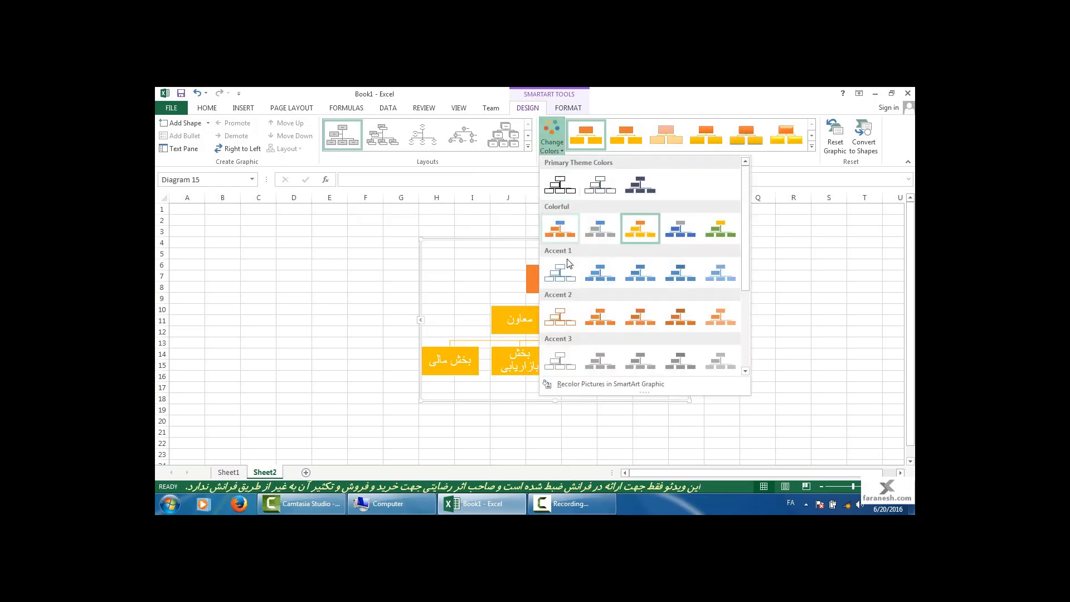
{"action": "left_click", "coordinate": [586, 385]}
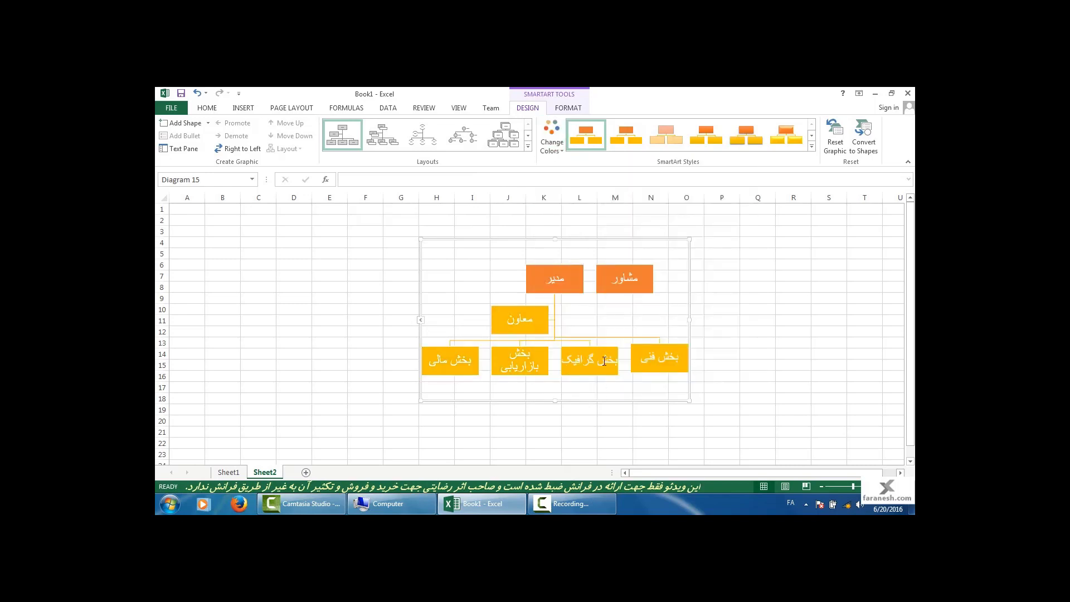
{"action": "left_click", "coordinate": [552, 142]}
{"action": "scroll", "coordinate": [658, 279], "scroll_direction": "down", "scroll_amount": 3}
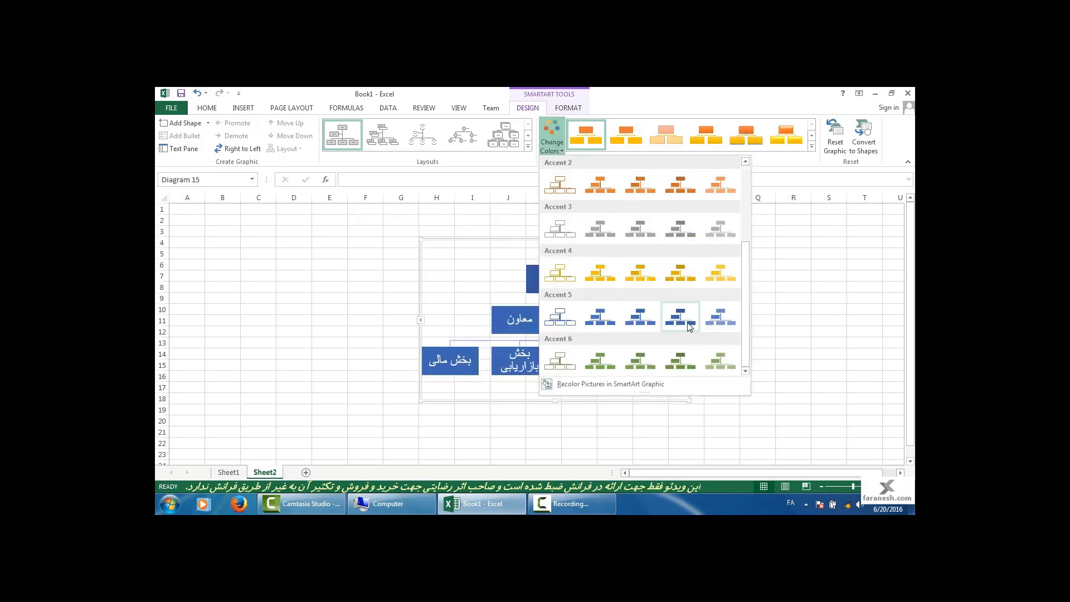
{"action": "left_click", "coordinate": [528, 297]}
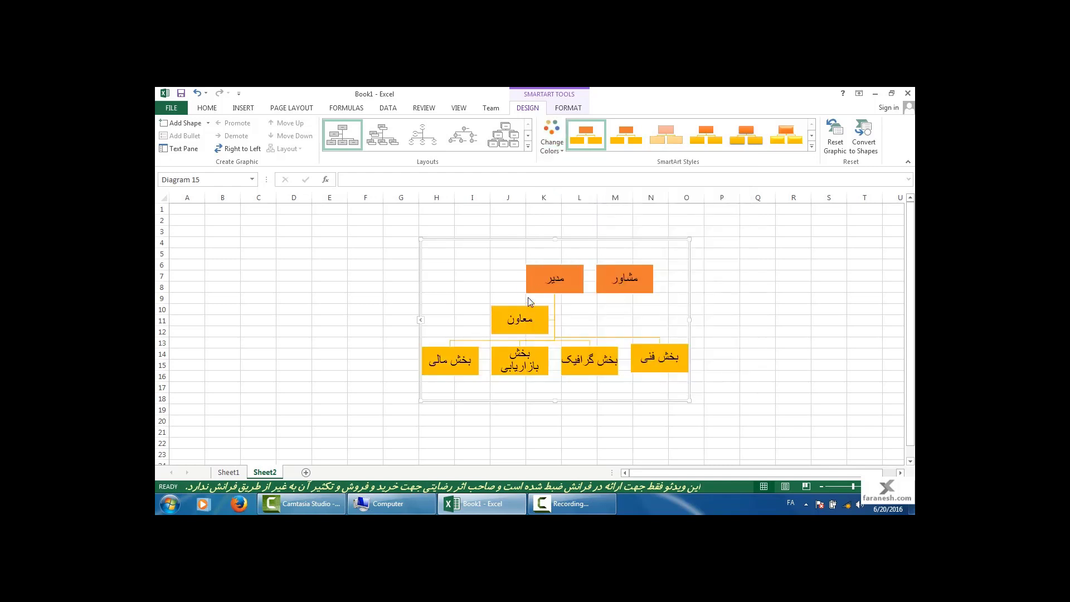
{"action": "left_click", "coordinate": [534, 288]}
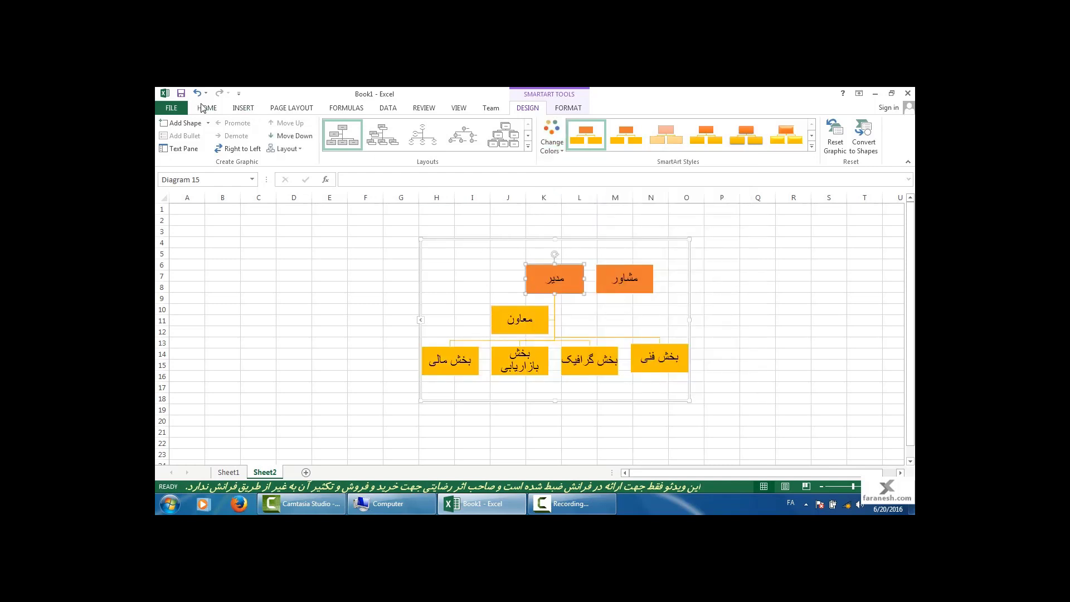
Step: Try a yellow fill on the مدیر box, then undo it
{"action": "left_click", "coordinate": [571, 109]}
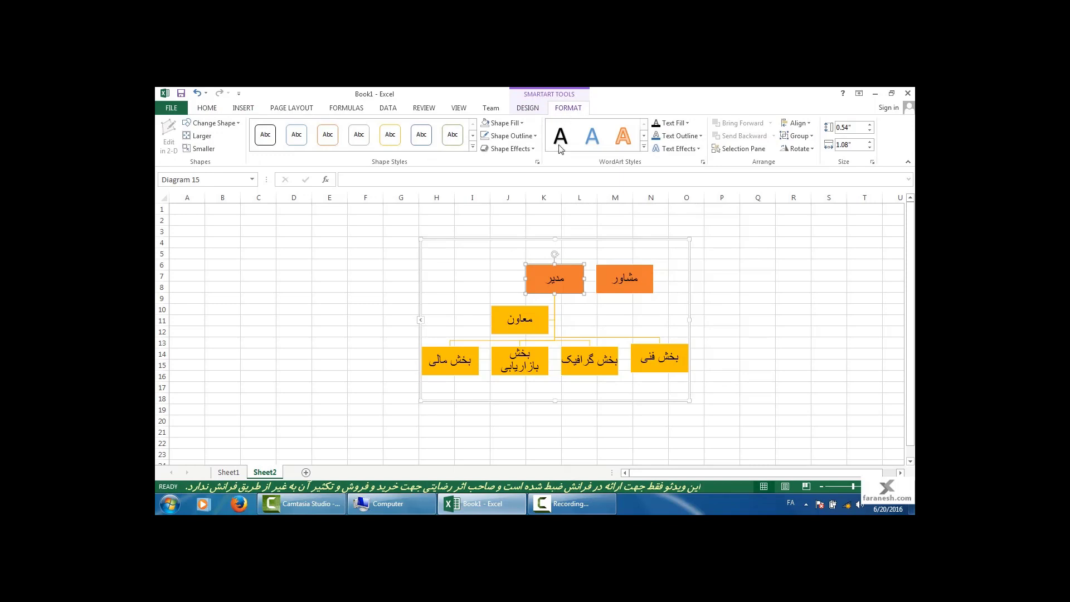
{"action": "left_click", "coordinate": [504, 122]}
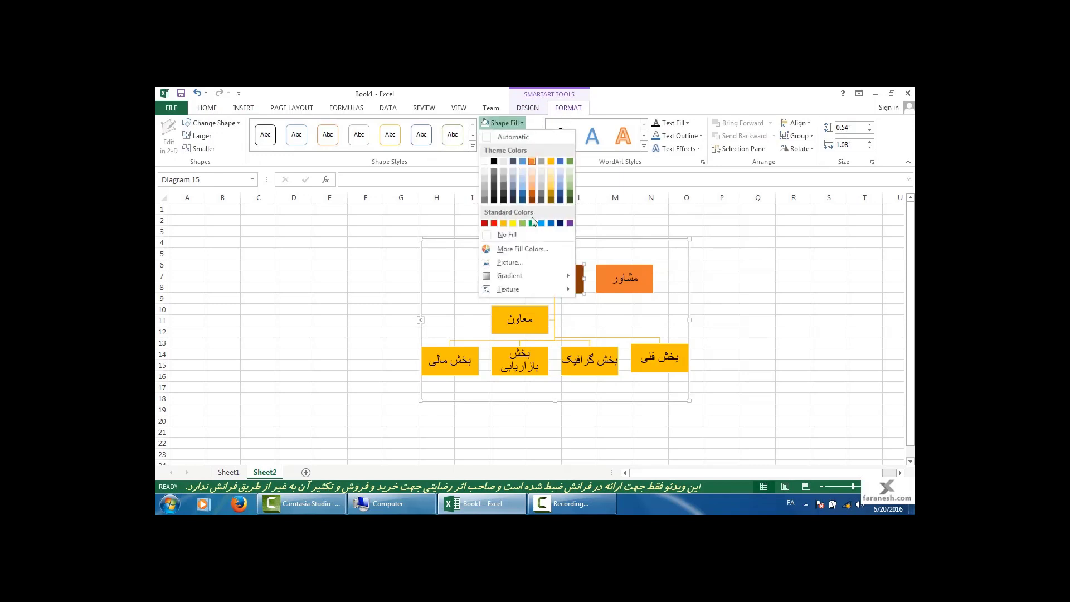
{"action": "left_click", "coordinate": [512, 223]}
{"action": "key", "text": "Escape"}
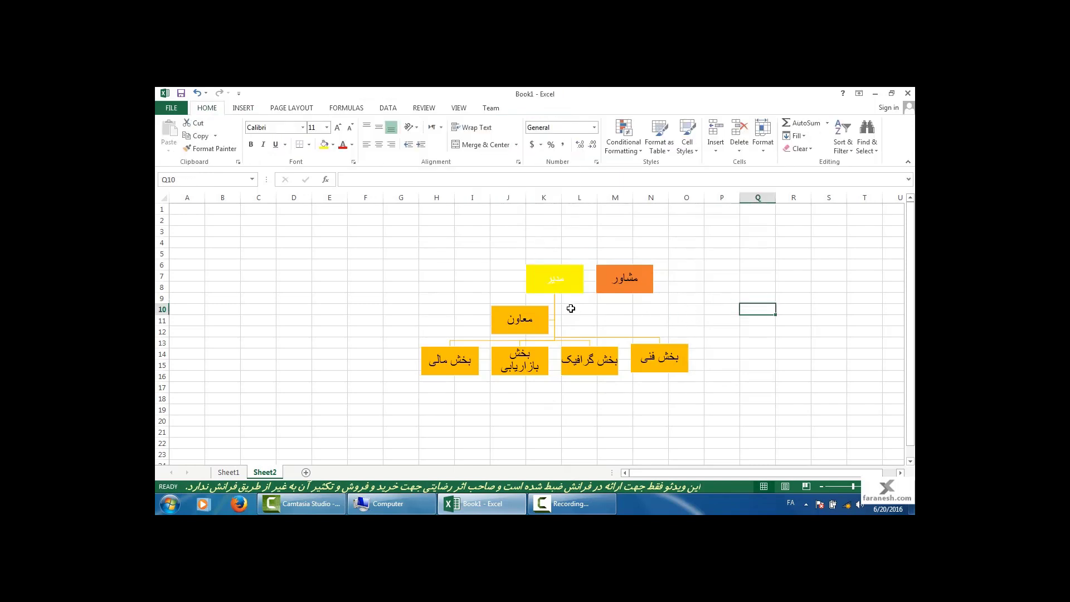
{"action": "key", "text": "ctrl+z"}
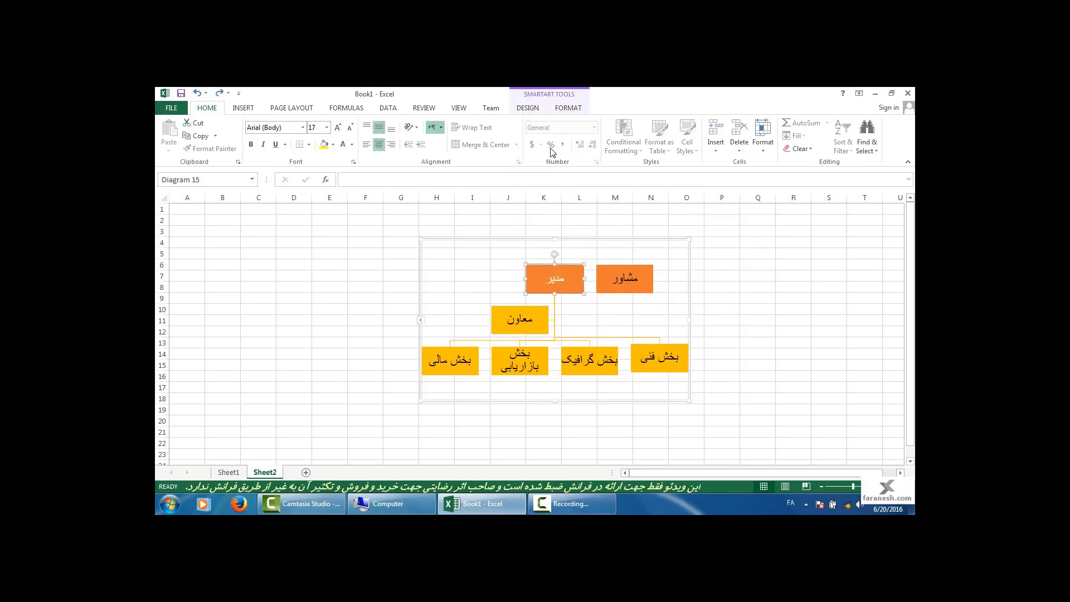
Step: Browse the Change Colors schemes again, keeping the orange-and-yellow Colorful scheme
{"action": "left_click", "coordinate": [528, 108]}
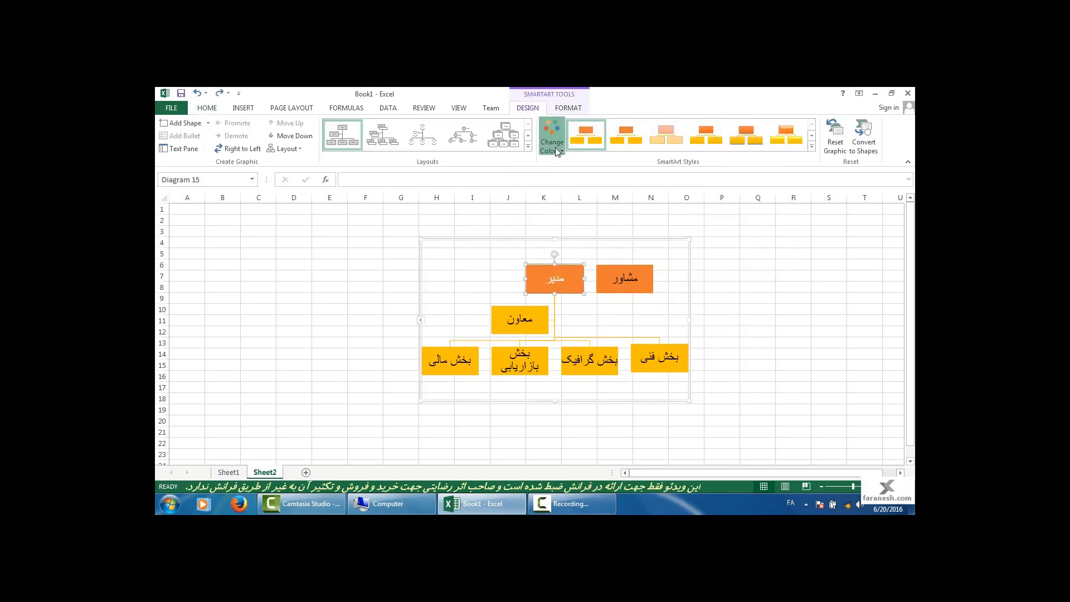
{"action": "left_click", "coordinate": [552, 137]}
{"action": "left_click_drag", "start_coordinate": [744, 207], "coordinate": [747, 305]}
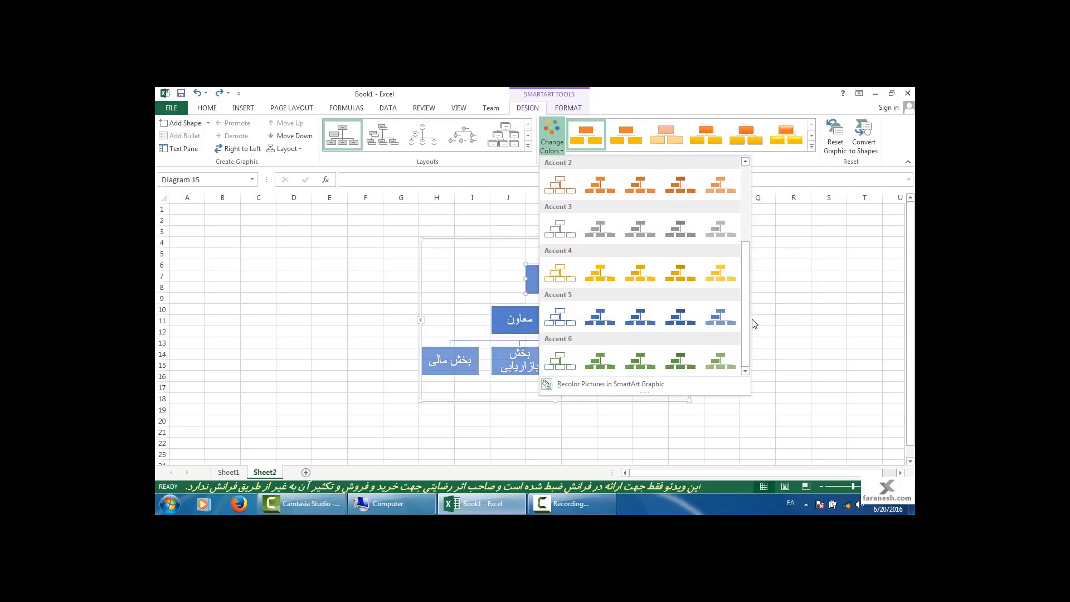
{"action": "left_click_drag", "start_coordinate": [747, 297], "coordinate": [634, 171]}
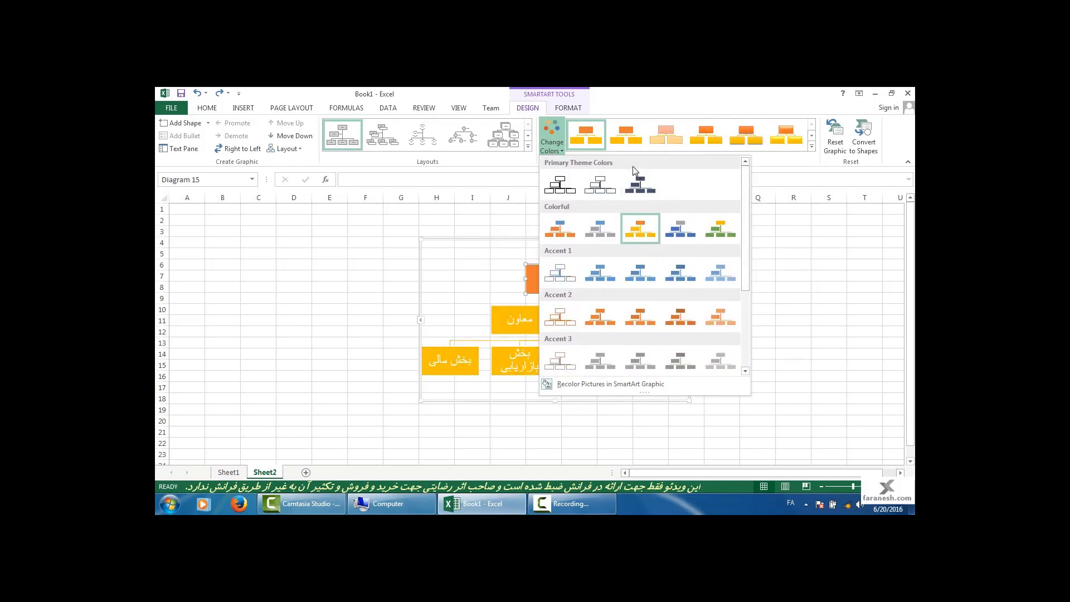
{"action": "left_click", "coordinate": [811, 150]}
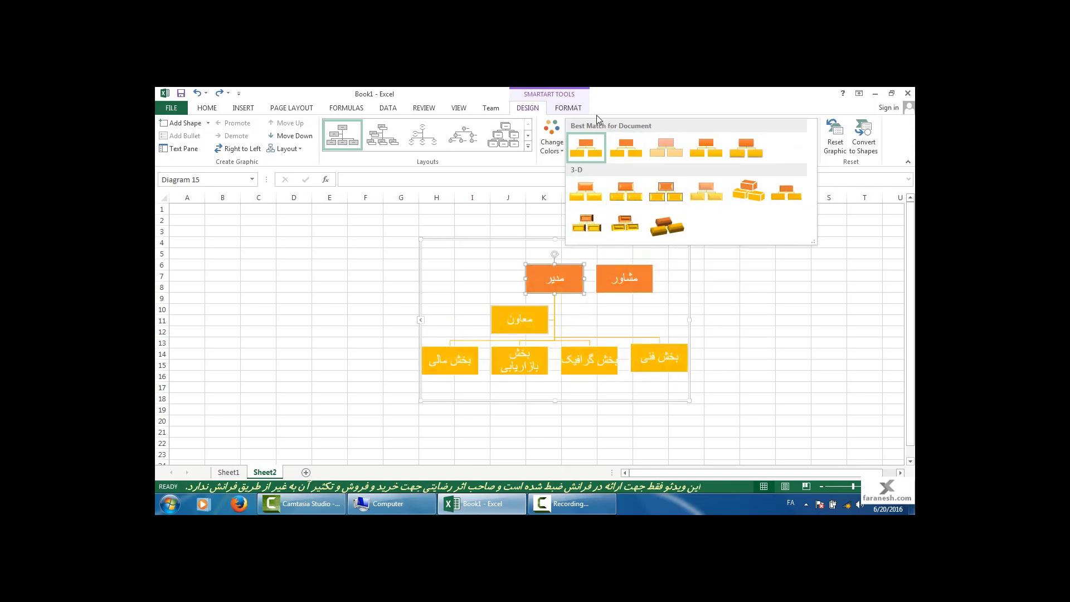
Step: Apply the 3-D Brick Scene SmartArt style to the orange-and-yellow chart
{"action": "left_click", "coordinate": [577, 136]}
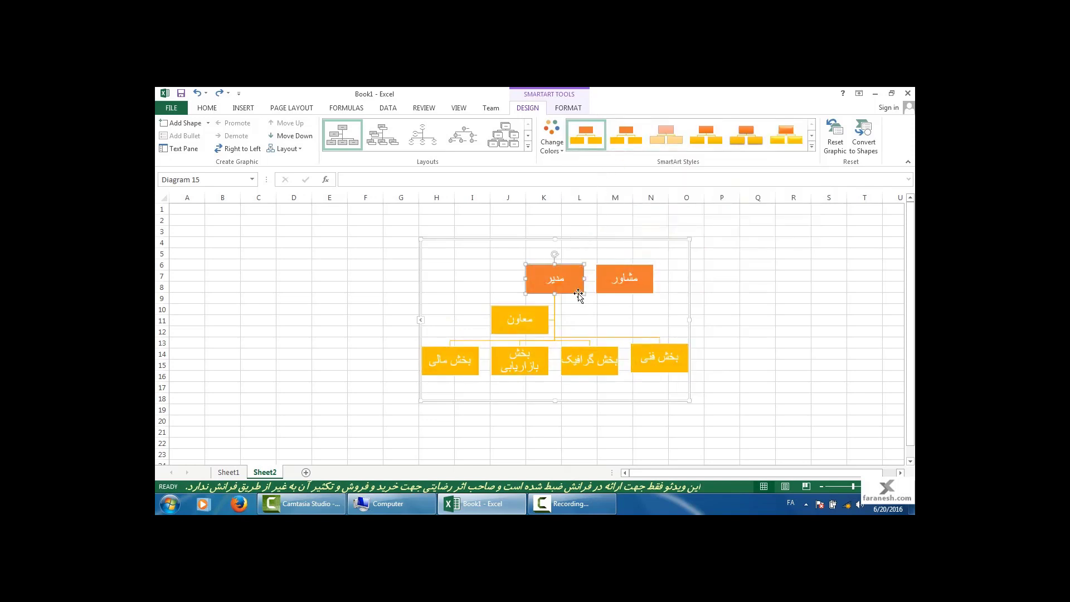
{"action": "left_click", "coordinate": [812, 146]}
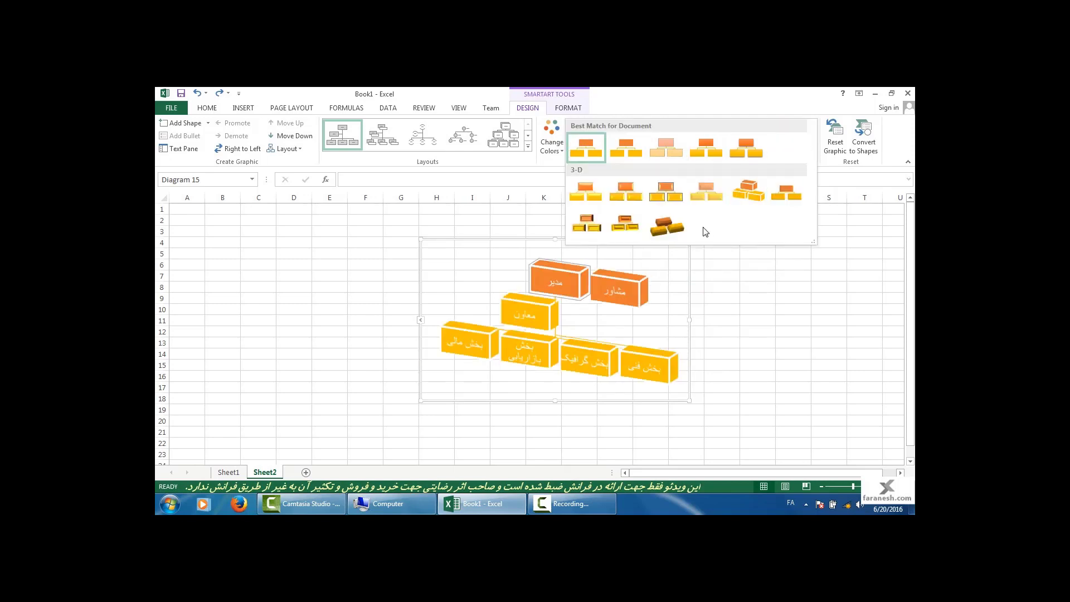
{"action": "left_click", "coordinate": [705, 227]}
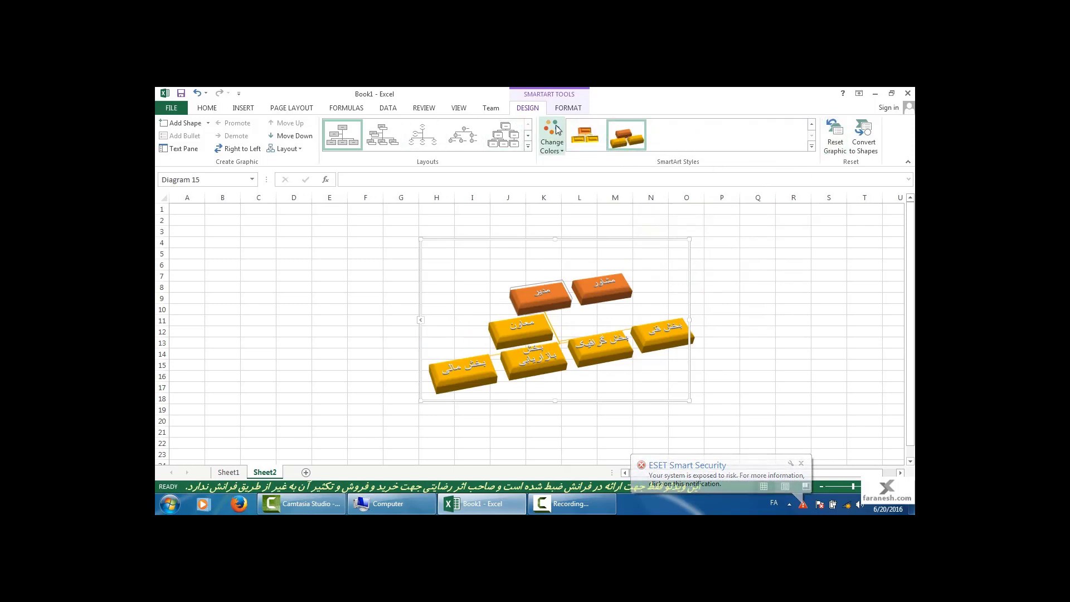
Step: Reset the graphic, switch to a circle hierarchy layout, and reset again after testing colours and 3-D
{"action": "left_click", "coordinate": [836, 136]}
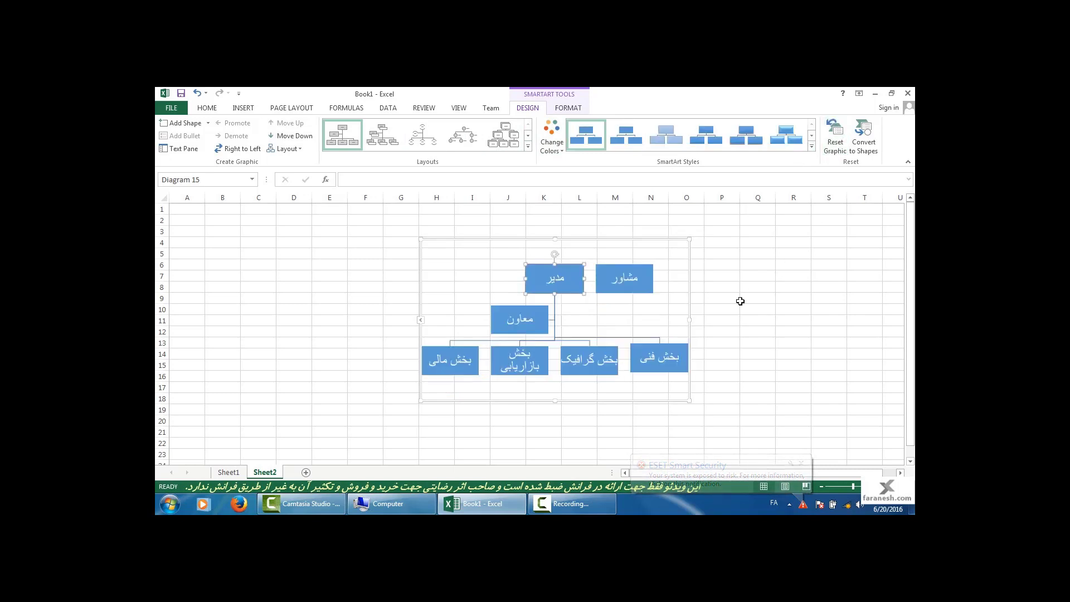
{"action": "left_click", "coordinate": [425, 141]}
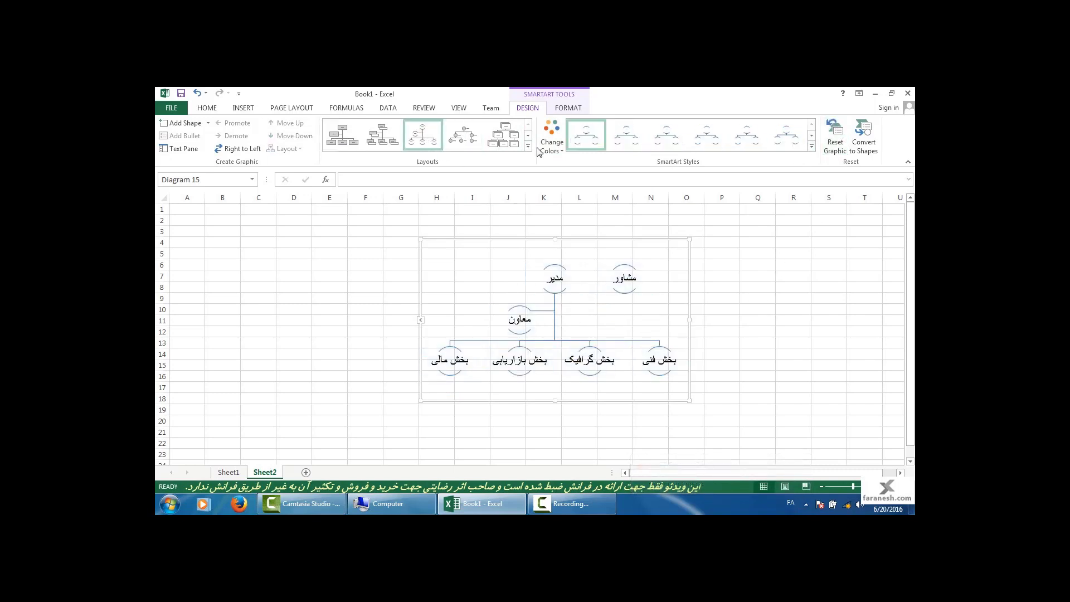
{"action": "left_click", "coordinate": [552, 136]}
{"action": "left_click", "coordinate": [640, 232]}
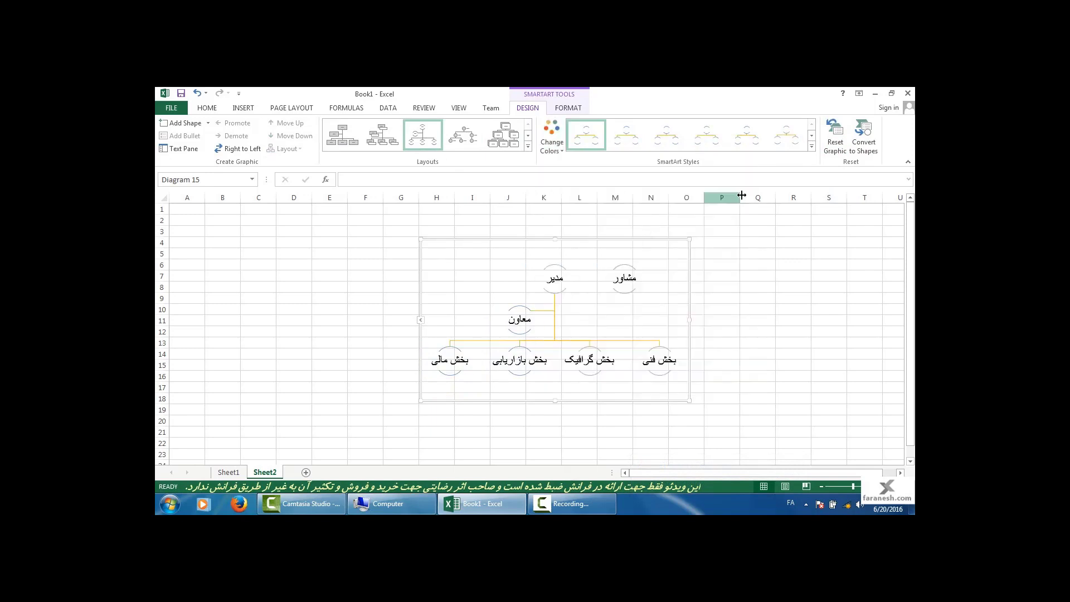
{"action": "left_click", "coordinate": [812, 146]}
{"action": "left_click", "coordinate": [658, 228]}
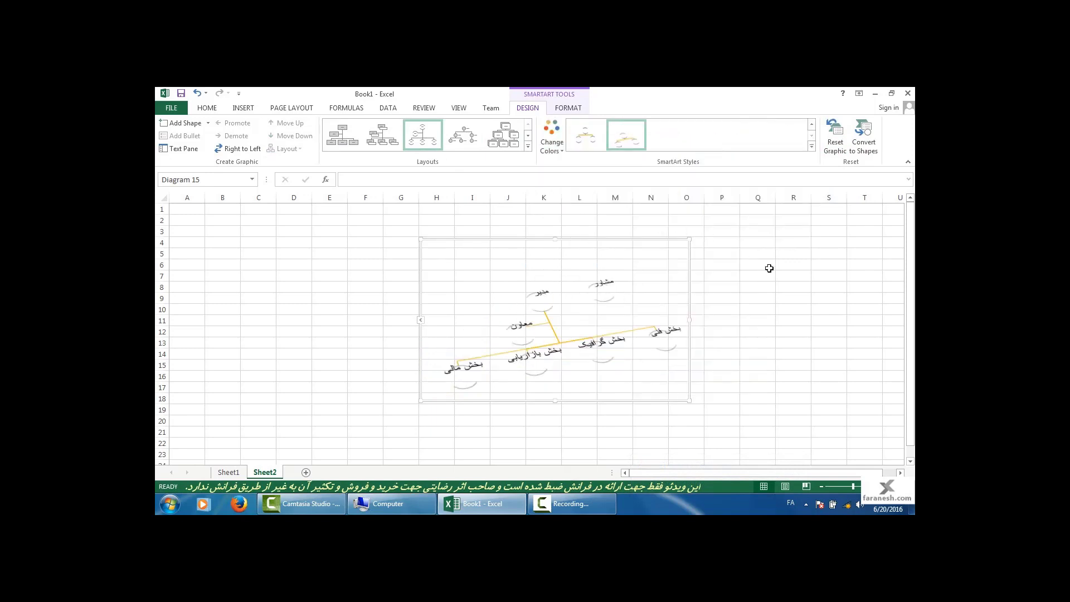
{"action": "left_click", "coordinate": [835, 138]}
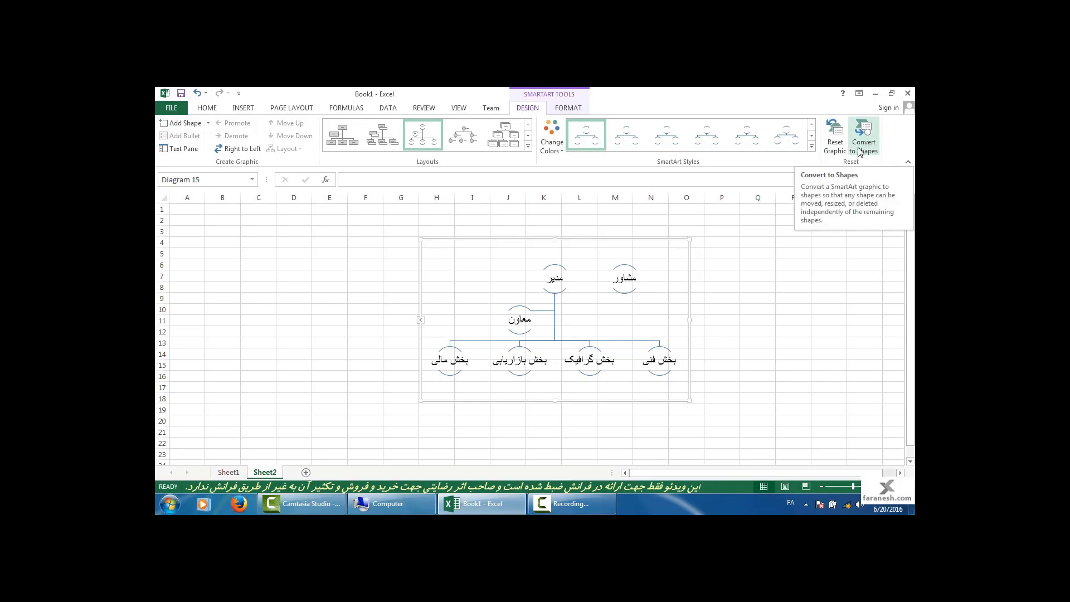
Step: Convert the SmartArt to ordinary shapes and move the group up and left
{"action": "left_click_drag", "start_coordinate": [564, 239], "coordinate": [504, 236]}
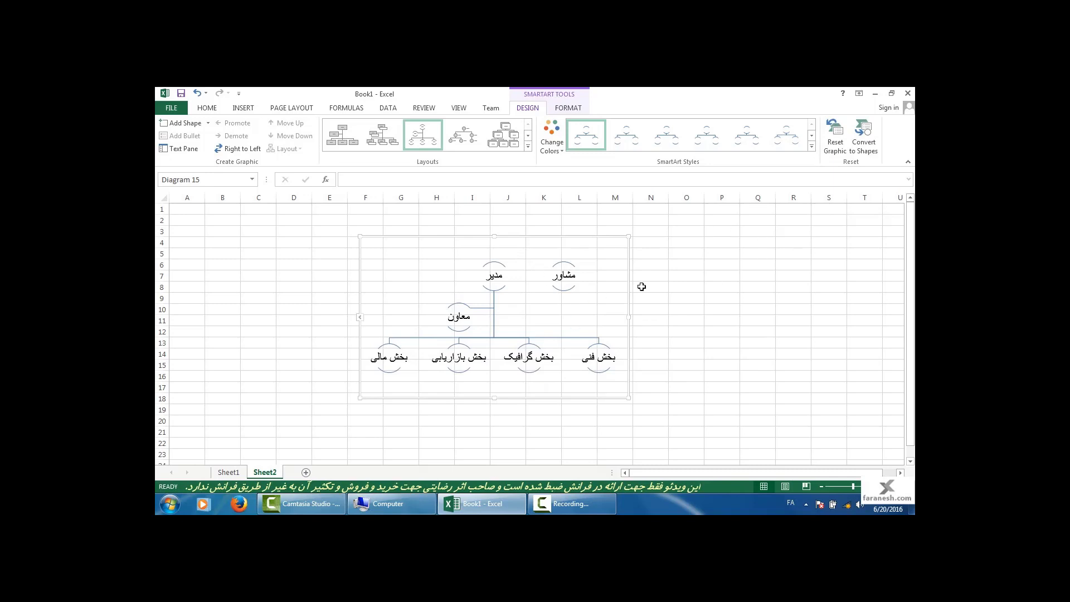
{"action": "left_click", "coordinate": [864, 136]}
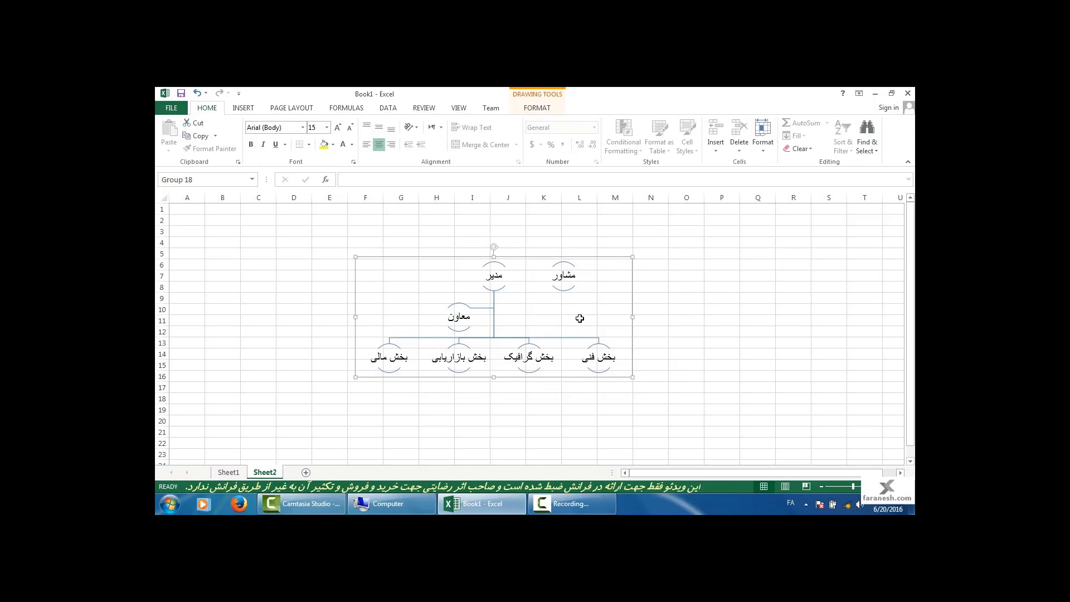
{"action": "left_click", "coordinate": [544, 282]}
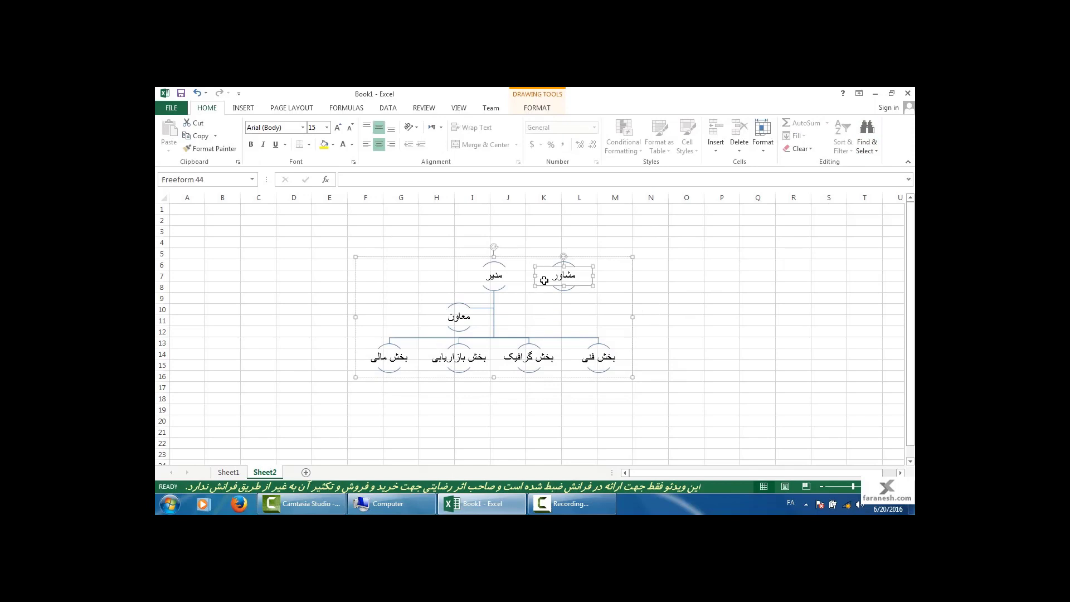
{"action": "left_click", "coordinate": [505, 254]}
{"action": "left_click", "coordinate": [495, 262]}
{"action": "left_click", "coordinate": [466, 258]}
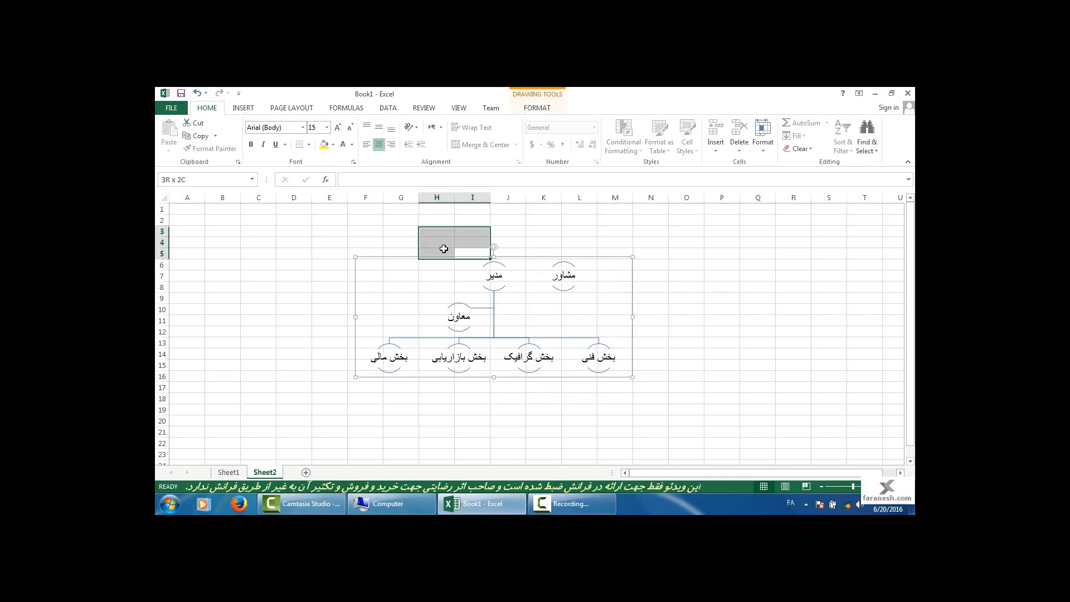
{"action": "left_click", "coordinate": [488, 264]}
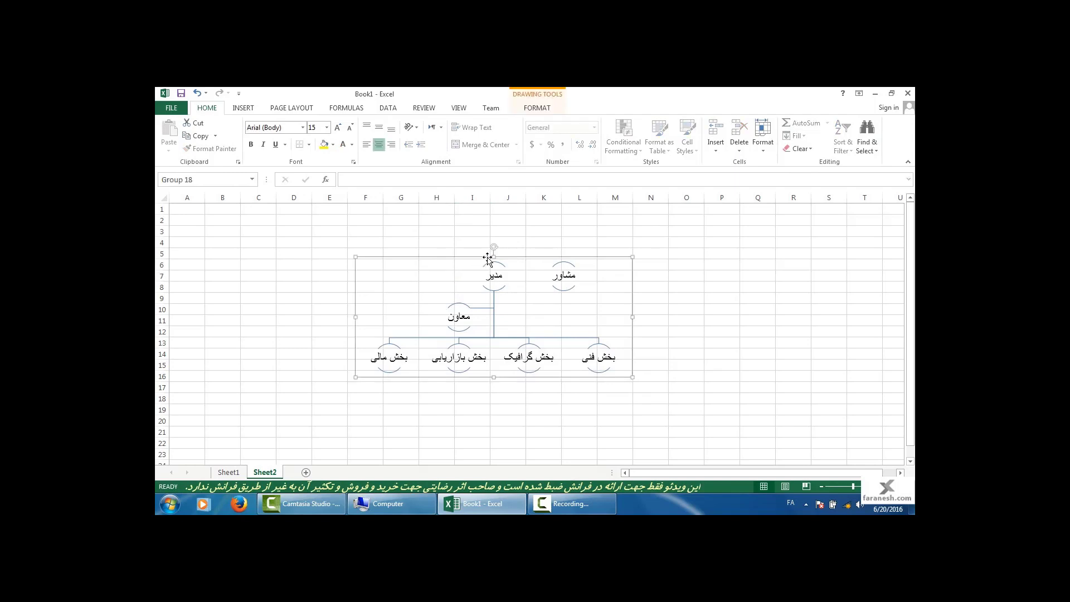
{"action": "left_click_drag", "start_coordinate": [488, 259], "coordinate": [452, 240]}
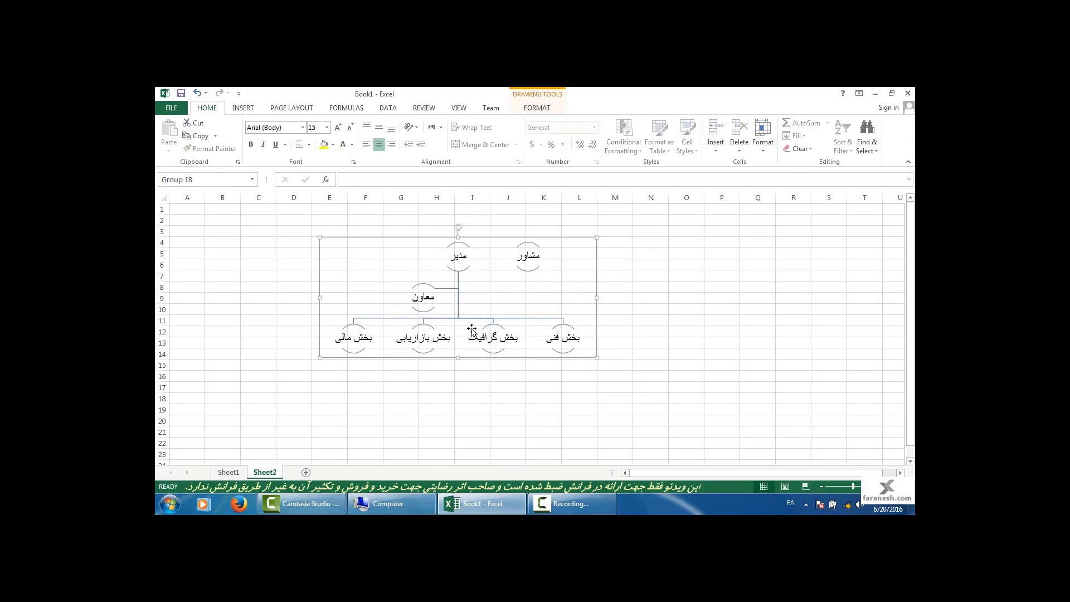
Step: Try a Parallel 3-D rotation on the shape group, then undo it
{"action": "left_click", "coordinate": [544, 109]}
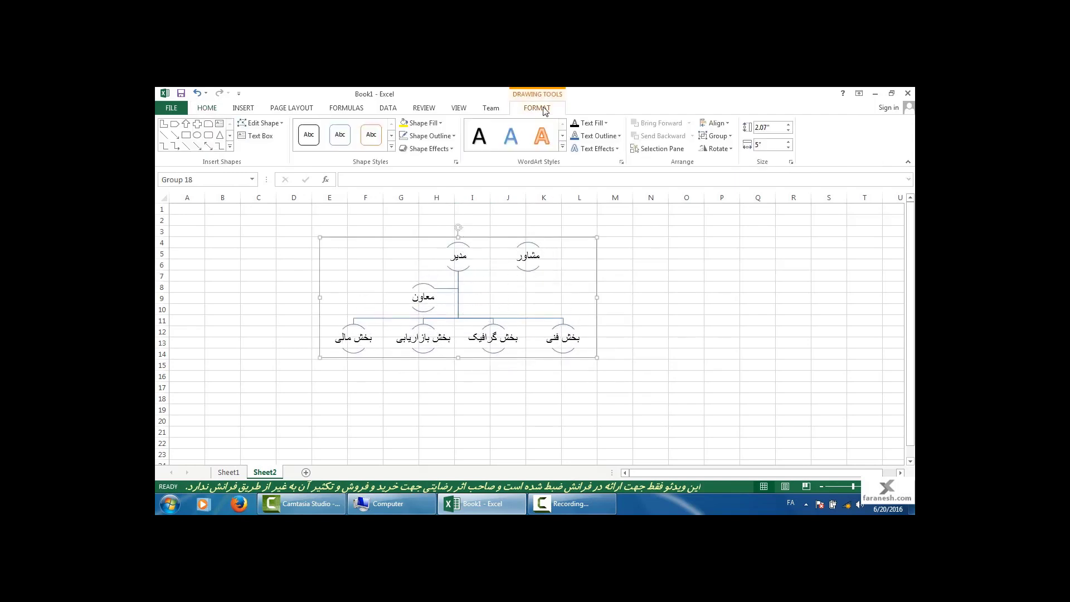
{"action": "left_click", "coordinate": [428, 148]}
{"action": "mouse_move", "coordinate": [443, 316]}
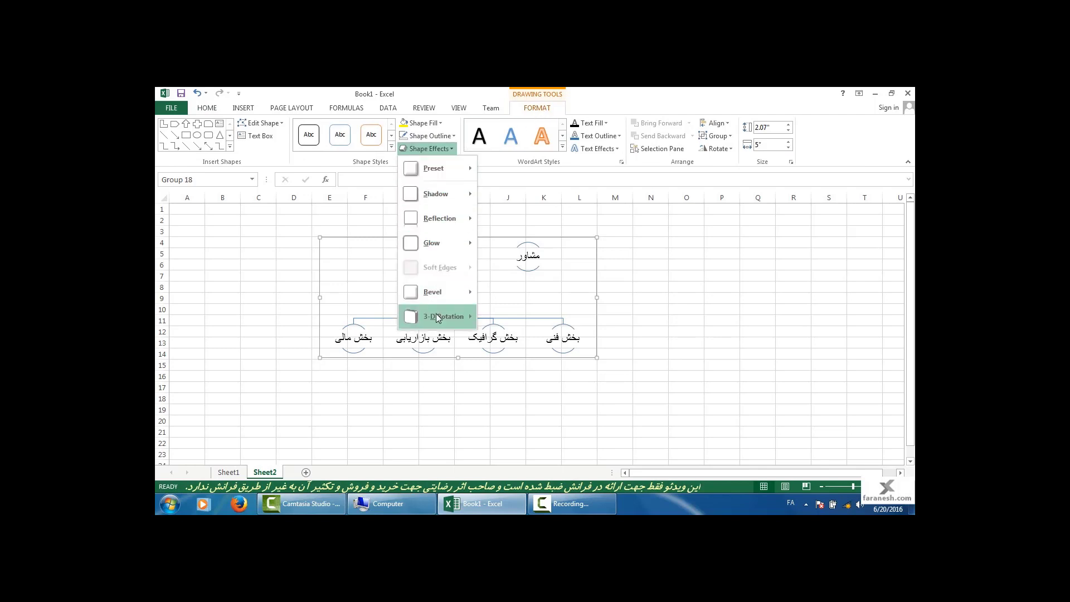
{"action": "left_click", "coordinate": [536, 301]}
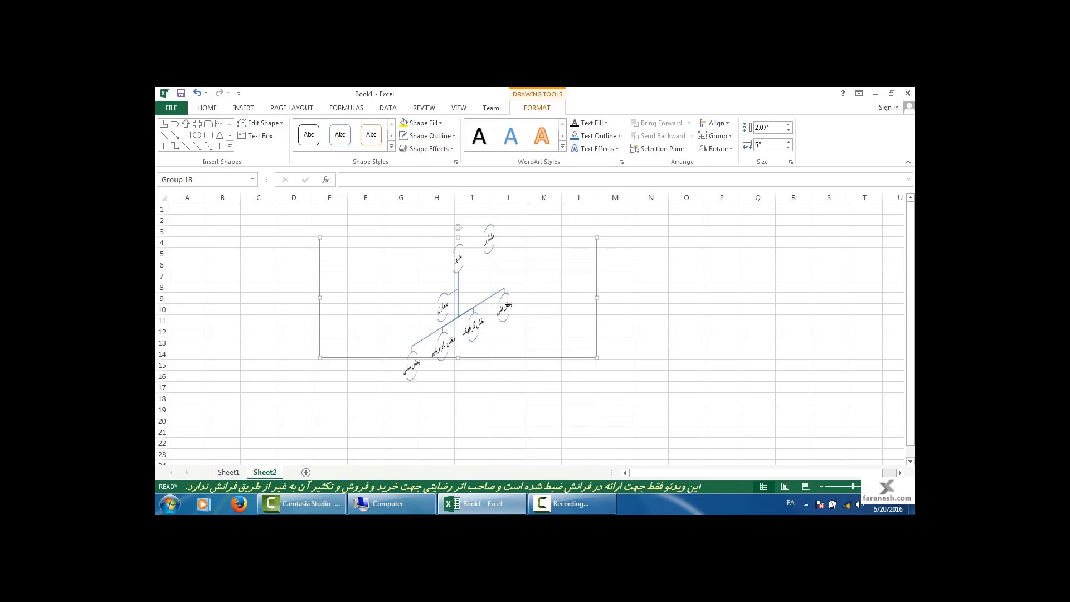
{"action": "key", "text": "ctrl+z"}
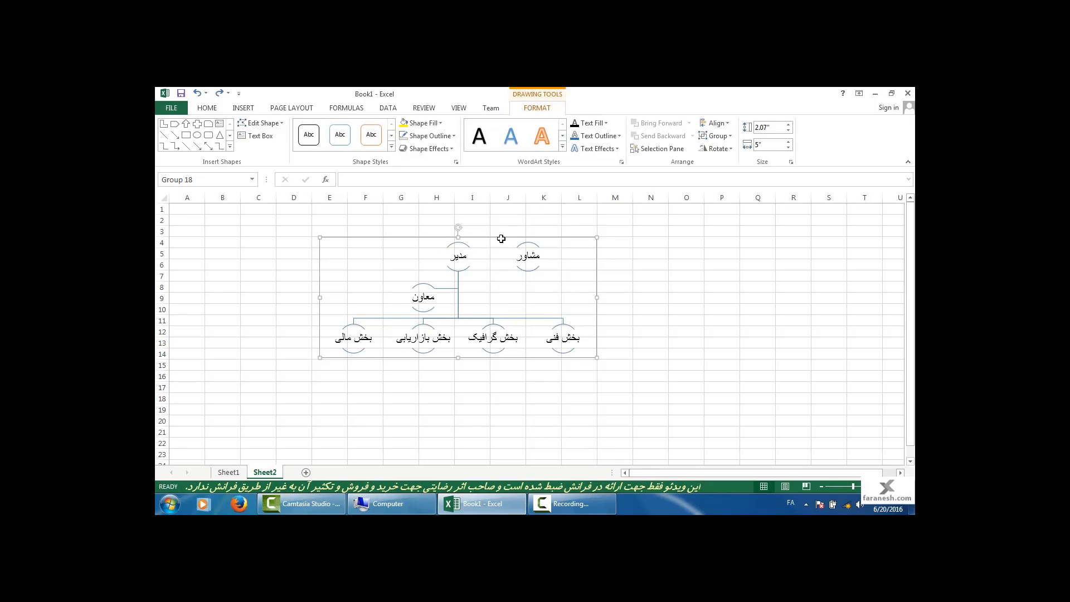
Step: Undo back to SmartArt and apply the Organization Chart layout with blue boxes
{"action": "key", "text": "ctrl+z"}
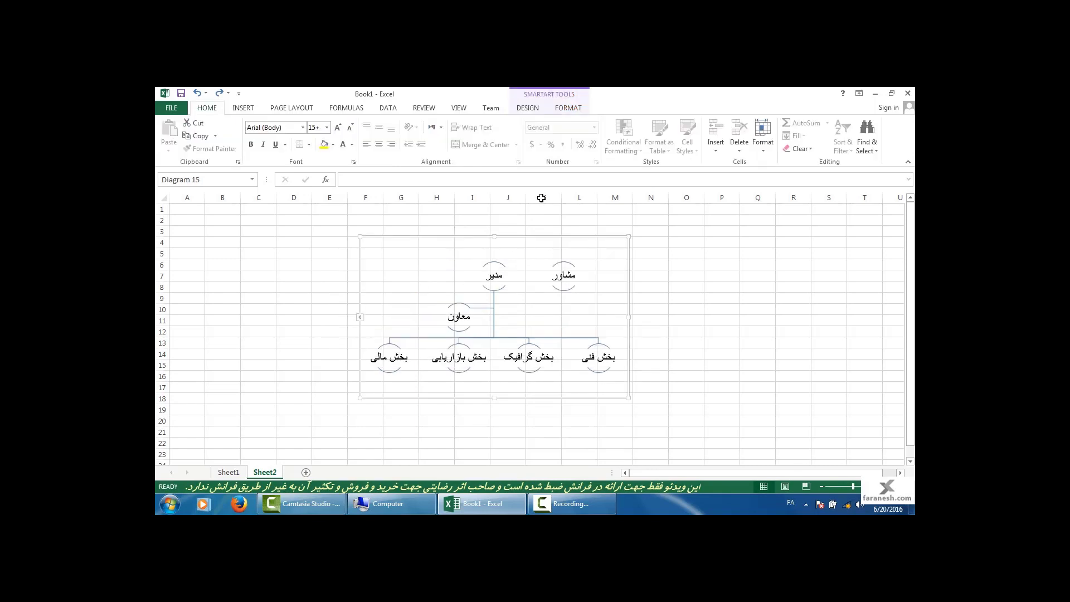
{"action": "left_click", "coordinate": [527, 109]}
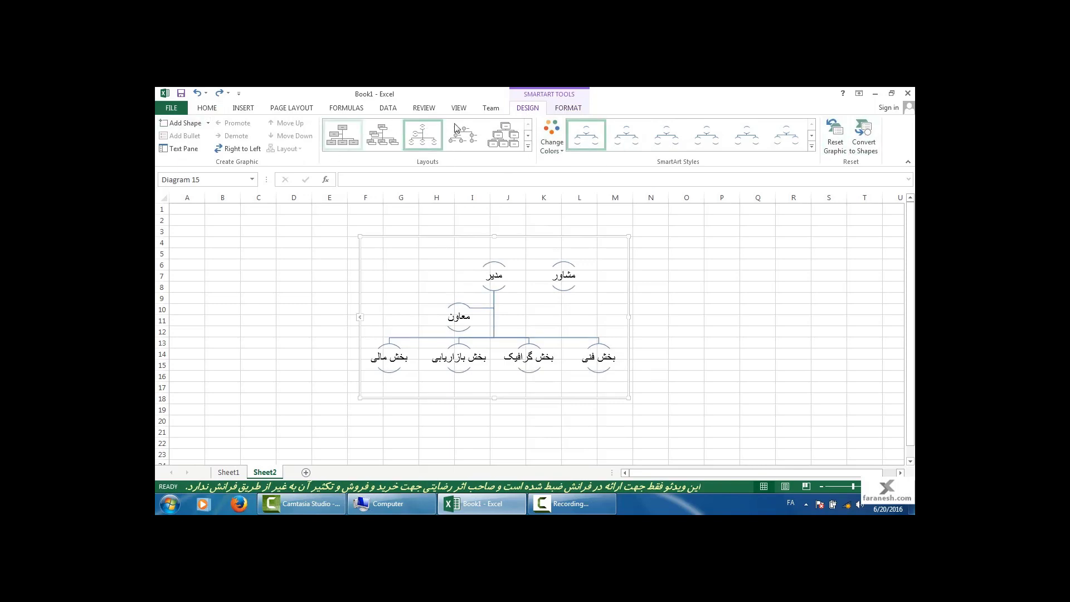
{"action": "left_click", "coordinate": [566, 109]}
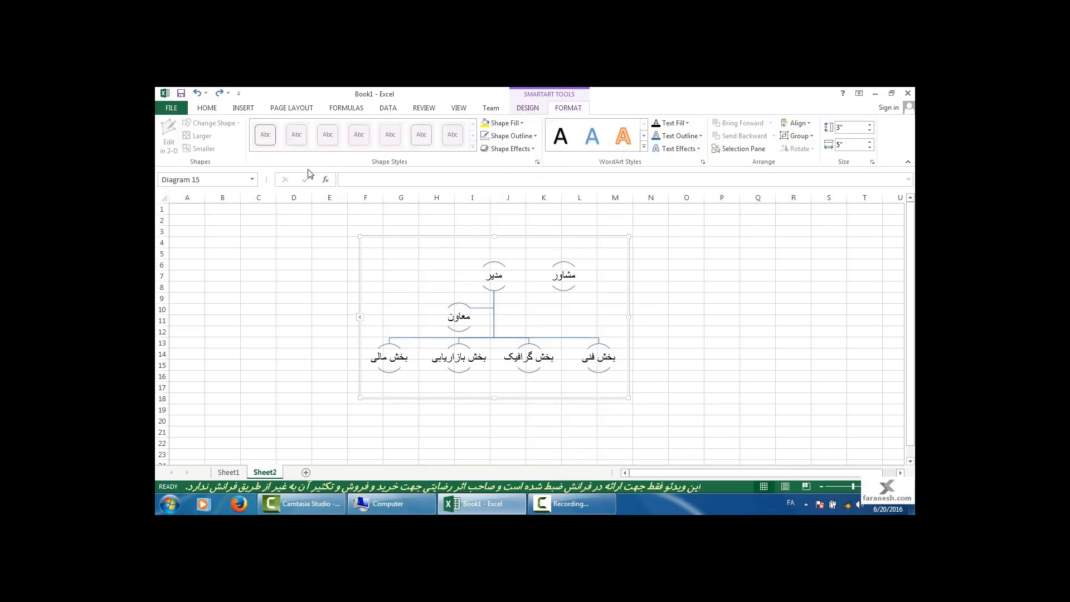
{"action": "left_click", "coordinate": [501, 273]}
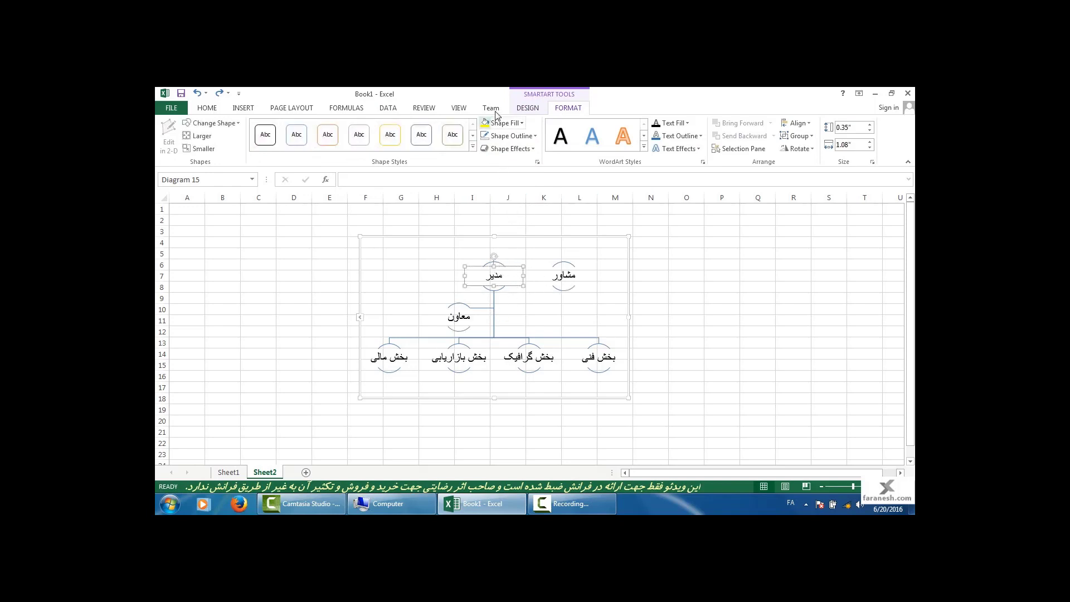
{"action": "left_click", "coordinate": [527, 108]}
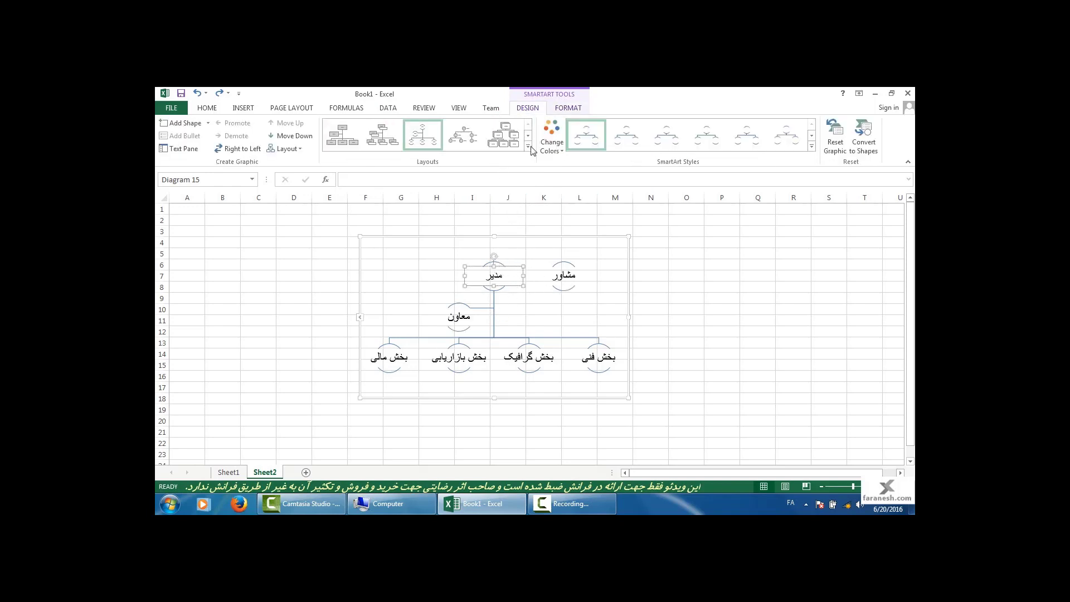
{"action": "left_click", "coordinate": [342, 136]}
{"action": "left_click", "coordinate": [569, 108]}
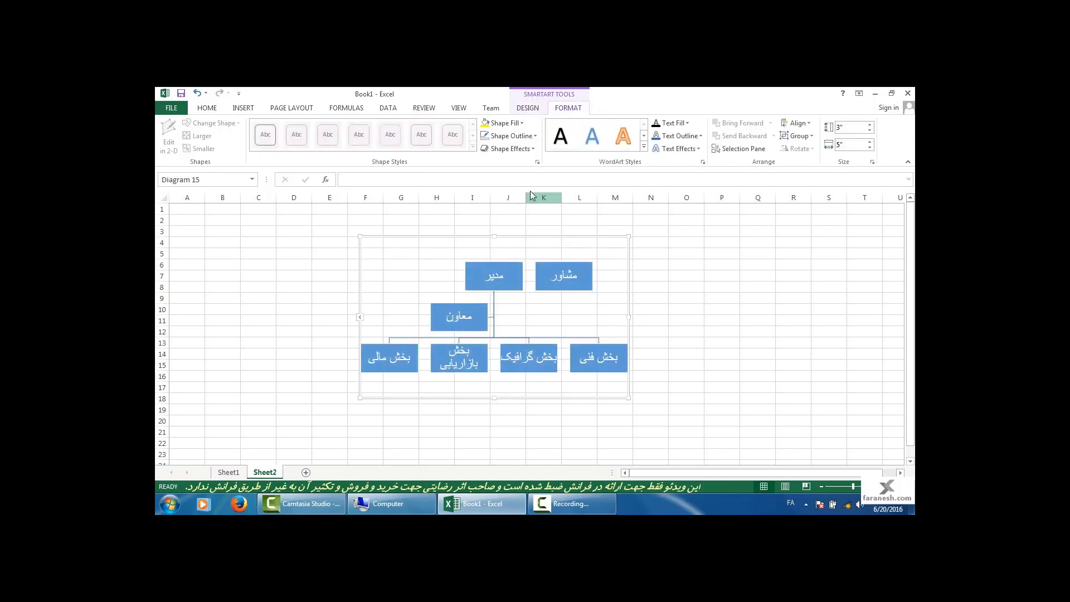
Step: Give the مدیر box an orange shape style and the مشاور box a blue-purple style
{"action": "left_click", "coordinate": [514, 271]}
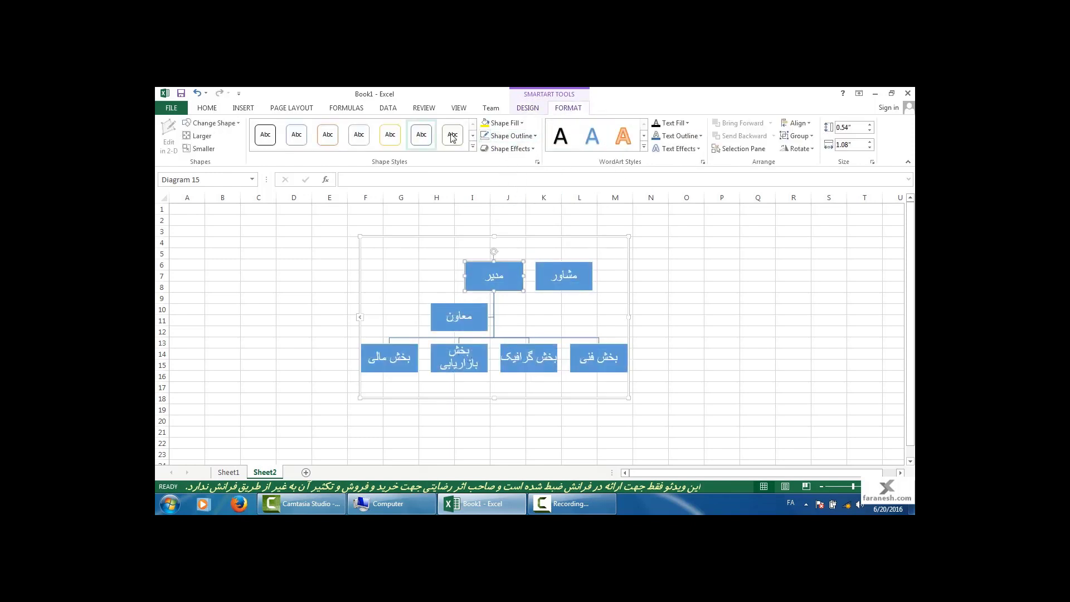
{"action": "left_click", "coordinate": [473, 147]}
{"action": "left_click", "coordinate": [390, 227]}
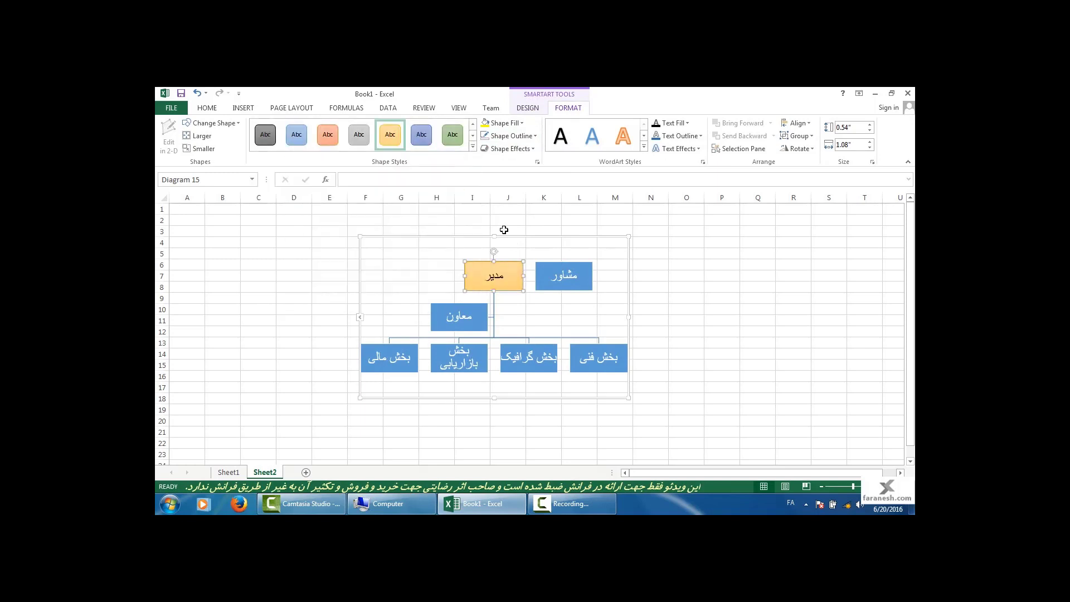
{"action": "left_click", "coordinate": [557, 284]}
{"action": "left_click", "coordinate": [421, 135]}
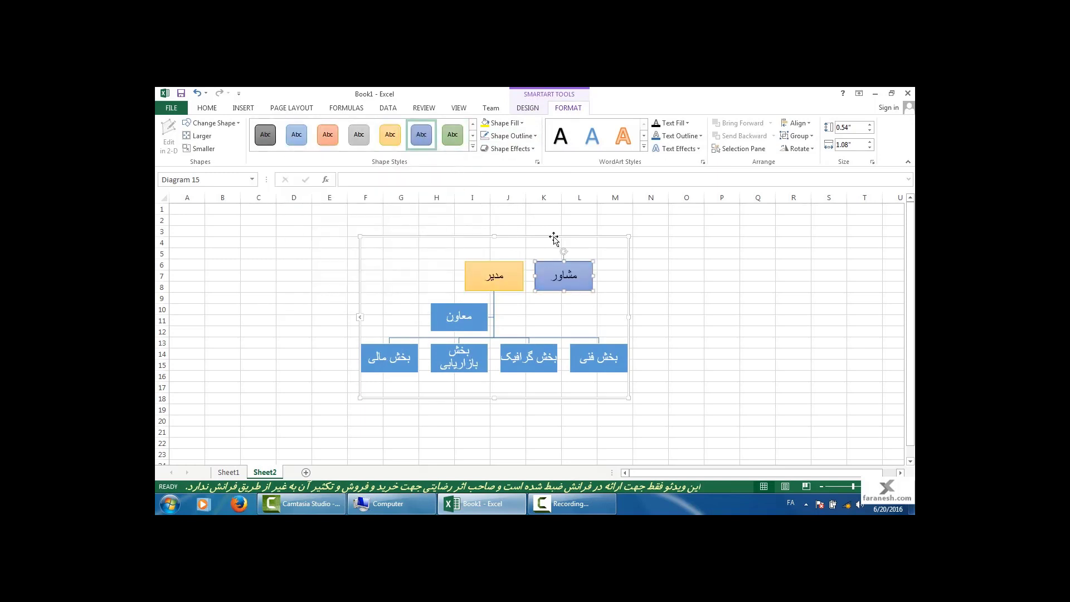
Step: Make all diagram text orange WordArt and frame the whole diagram with a thick gold outline
{"action": "left_click", "coordinate": [552, 238]}
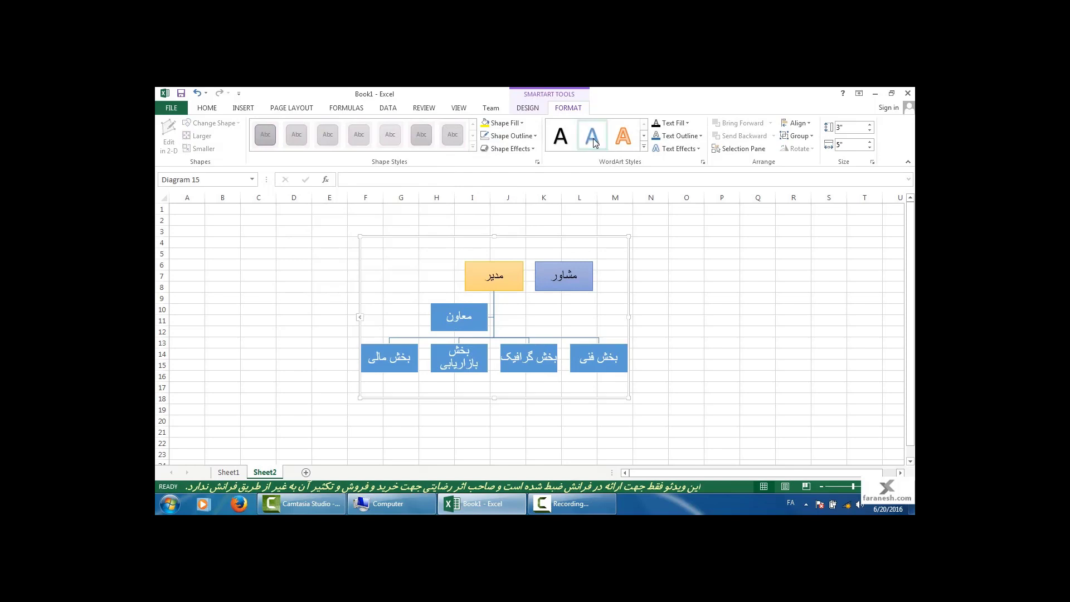
{"action": "left_click", "coordinate": [621, 137]}
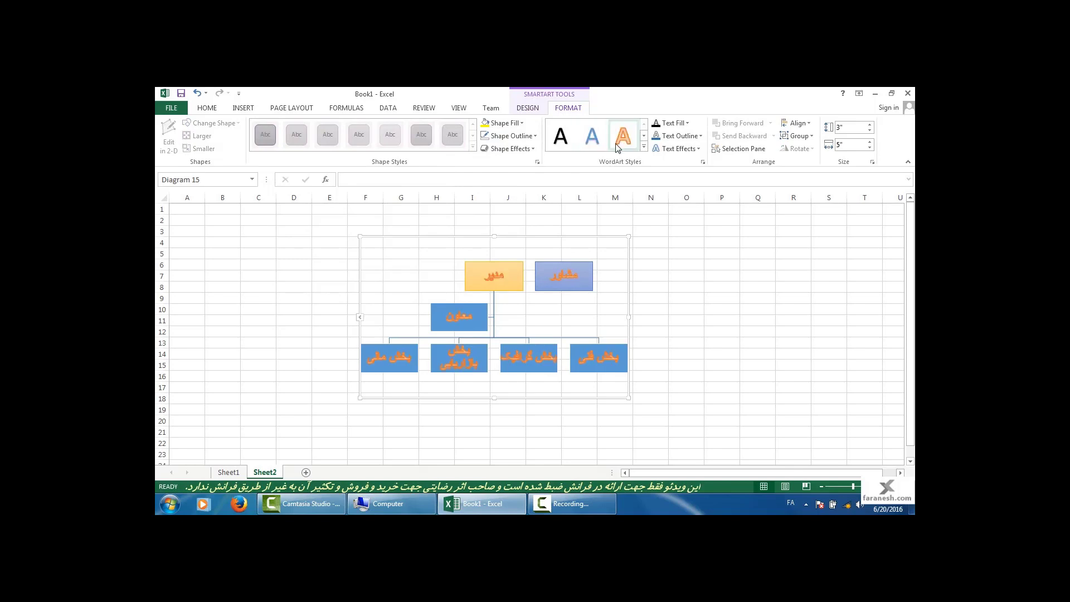
{"action": "left_click", "coordinate": [518, 136]}
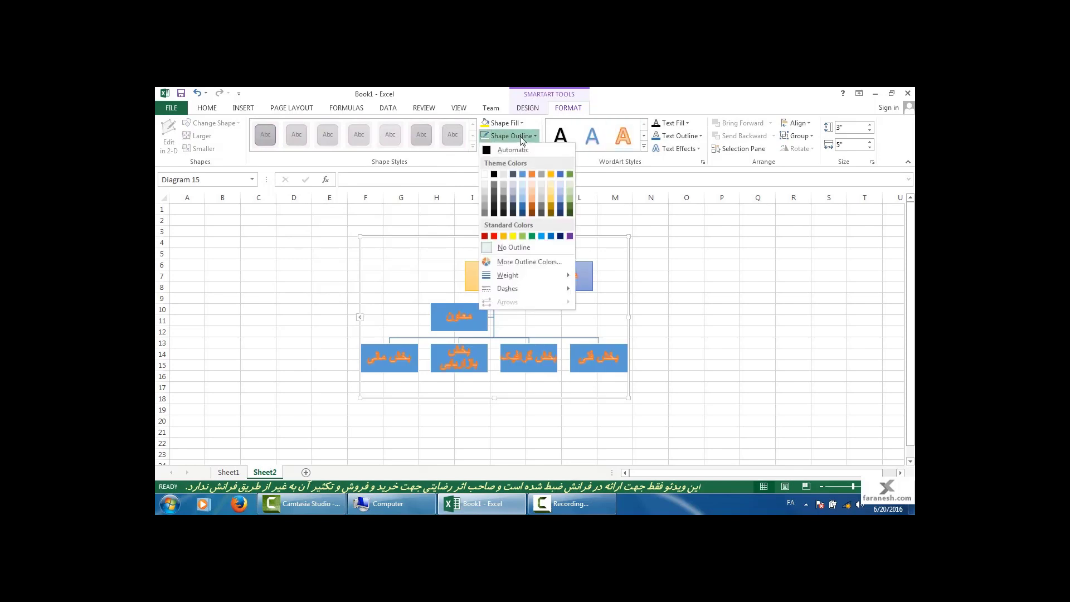
{"action": "left_click", "coordinate": [554, 203]}
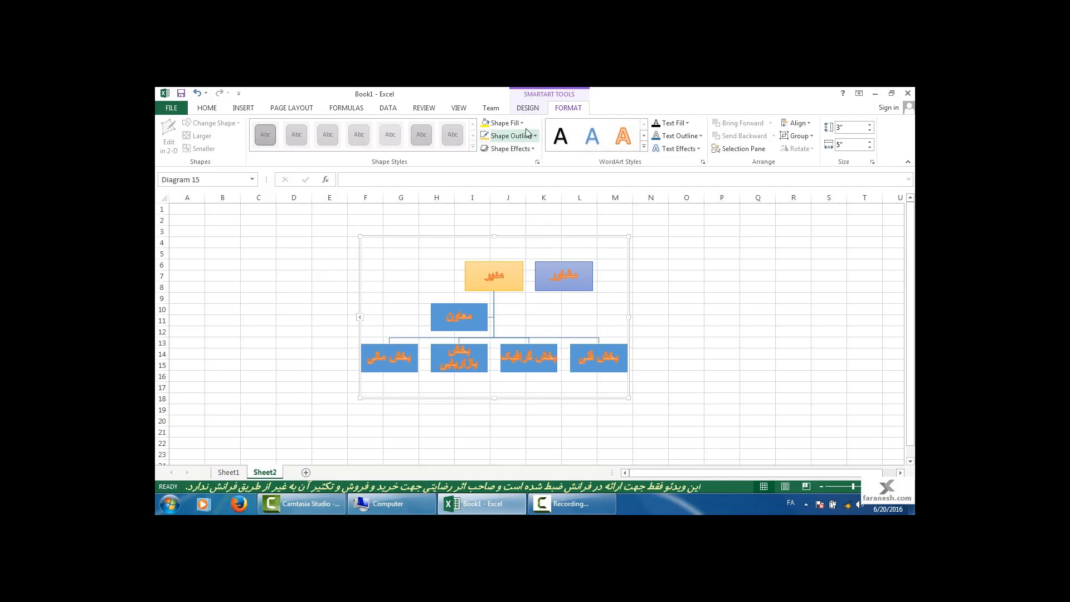
{"action": "left_click", "coordinate": [510, 136]}
{"action": "mouse_move", "coordinate": [507, 275]}
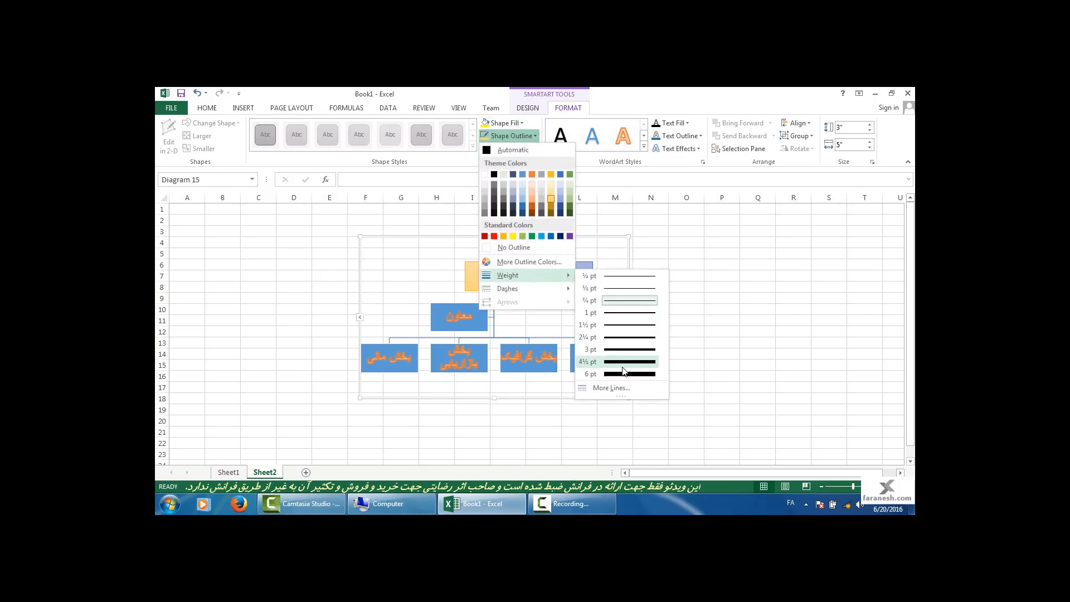
{"action": "left_click", "coordinate": [616, 374]}
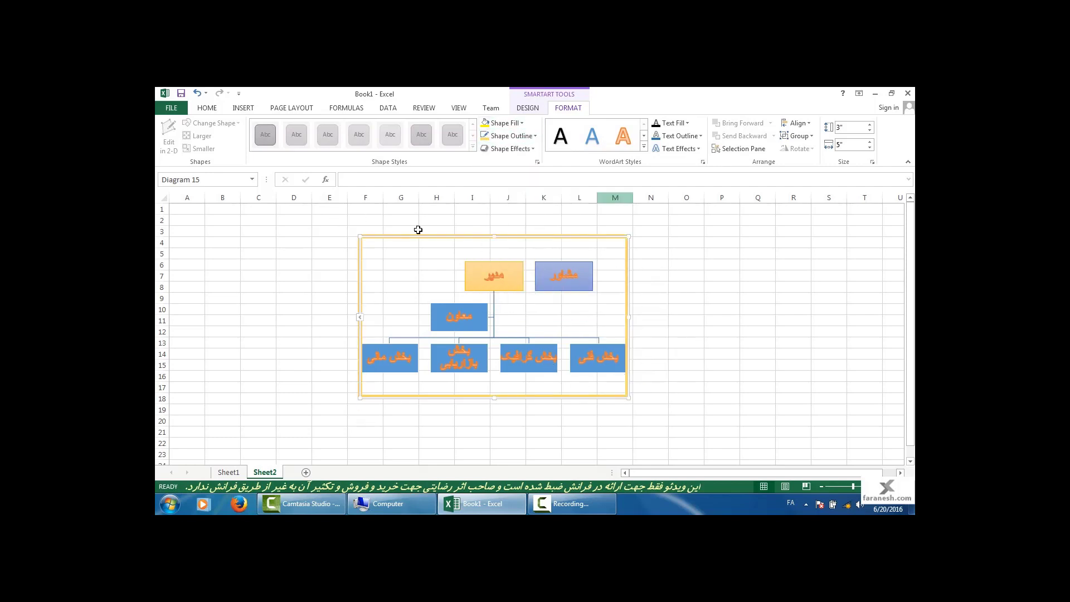
Step: Try a 3-D rotation on the diagram, then undo it so the chart stays flat
{"action": "left_click", "coordinate": [510, 148]}
{"action": "mouse_move", "coordinate": [524, 316]}
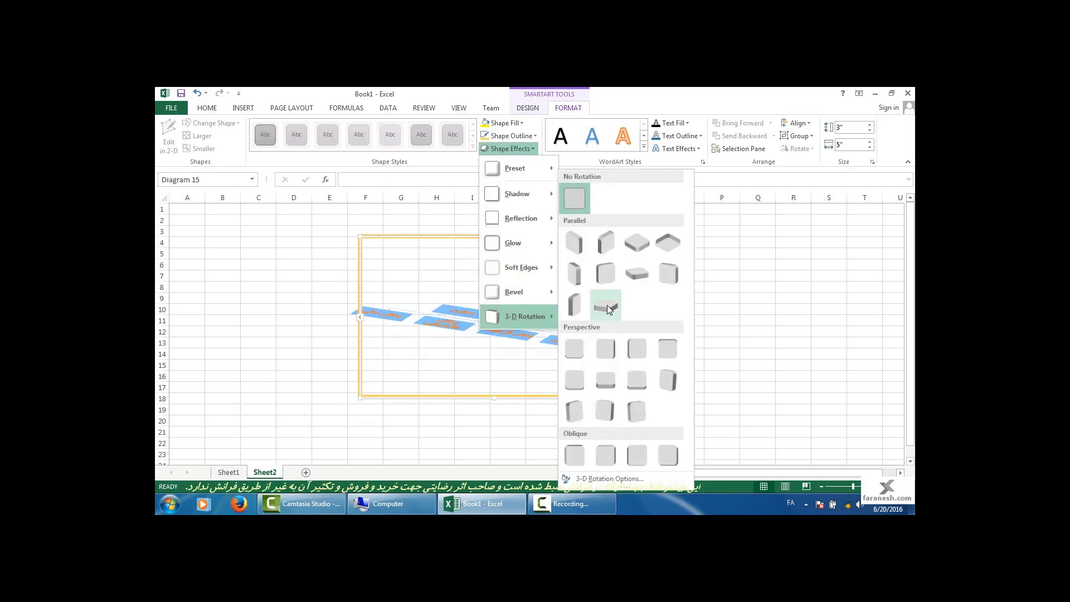
{"action": "left_click", "coordinate": [606, 306]}
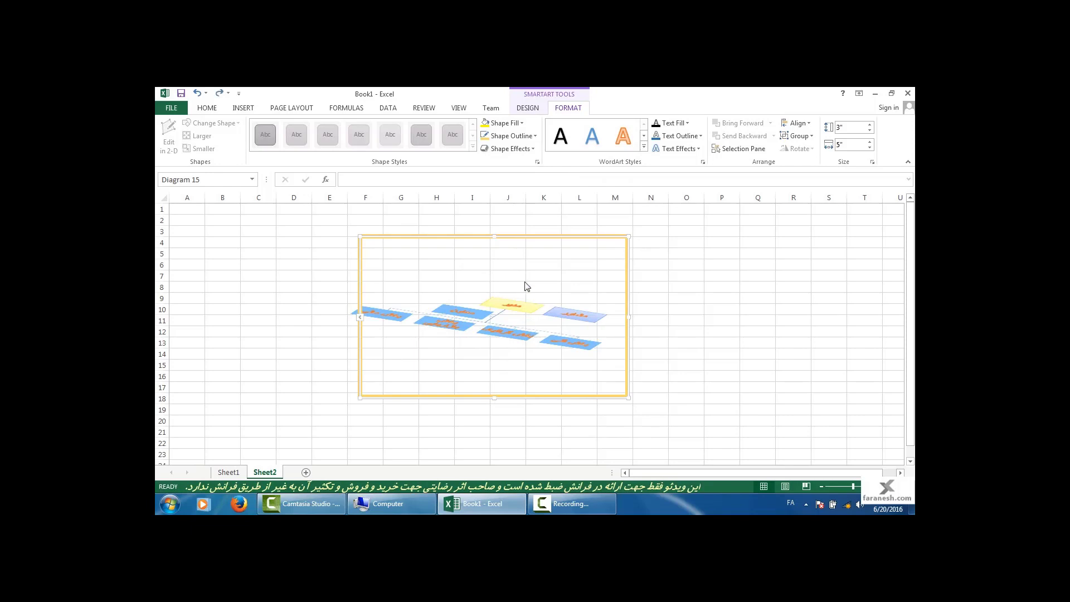
{"action": "key", "text": "ctrl+z"}
{"action": "left_click", "coordinate": [490, 270]}
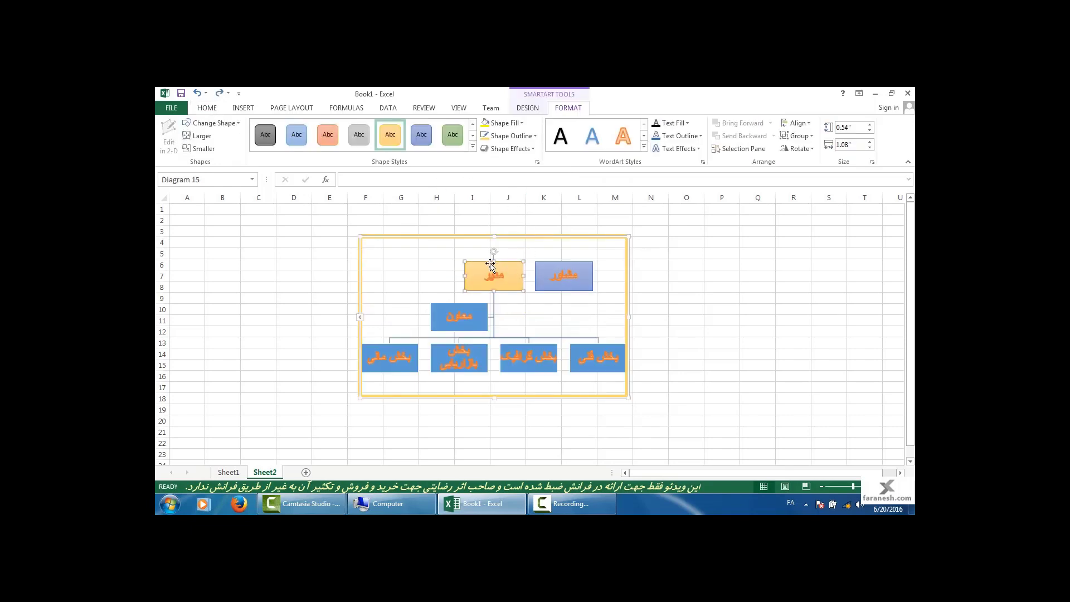
Step: Select all seven boxes: مدیر, معون, بخش مالی, بخش بازاریابی, بخش گرافیک, بخش فنی and مشاور
{"action": "left_click", "coordinate": [528, 242]}
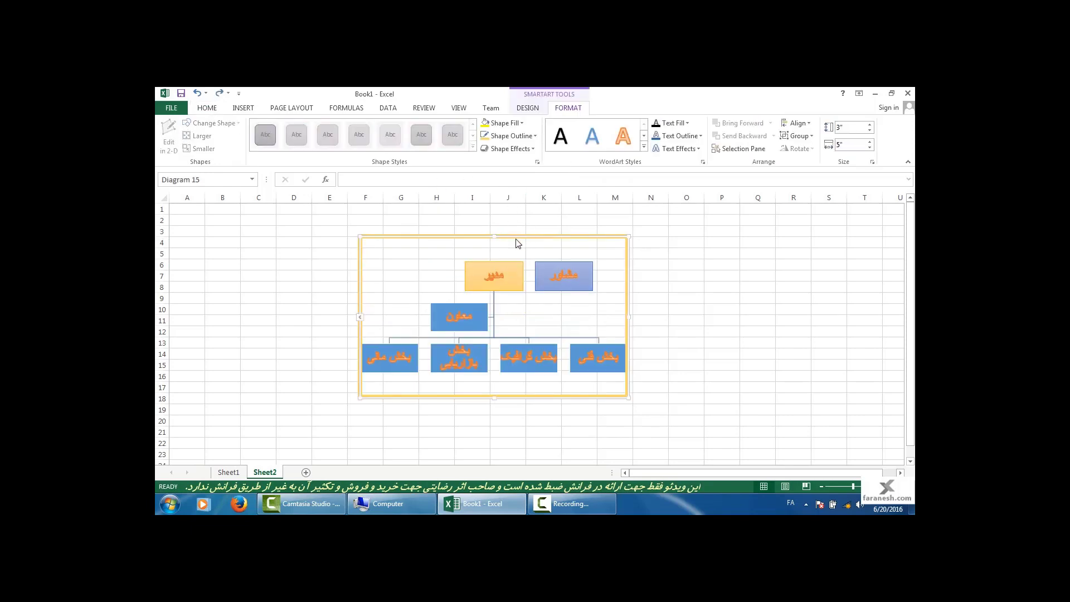
{"action": "left_click", "coordinate": [484, 282]}
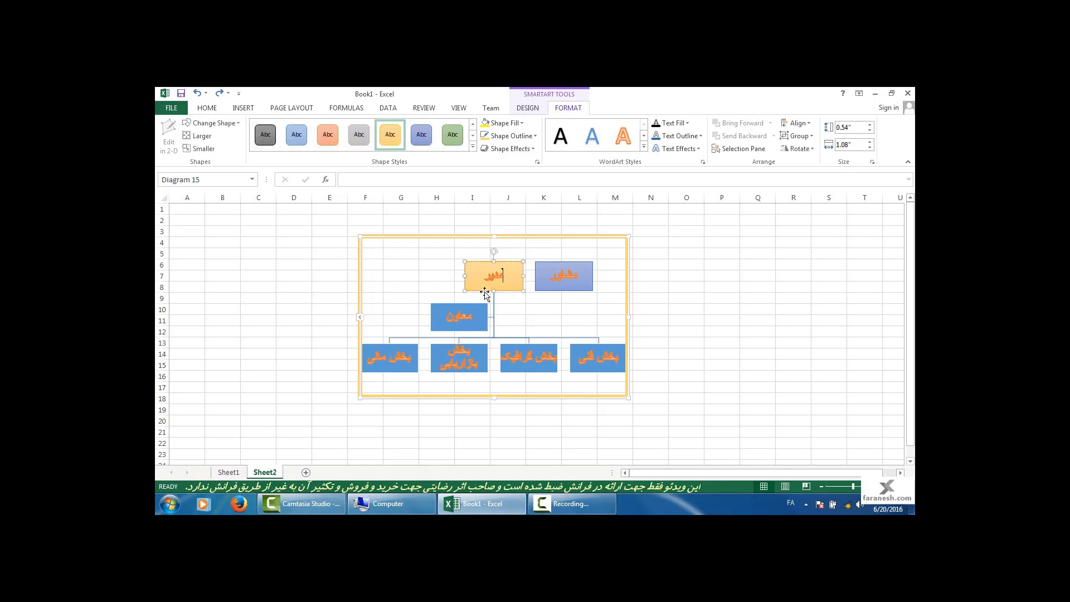
{"action": "left_click", "coordinate": [475, 312], "text": "ctrl"}
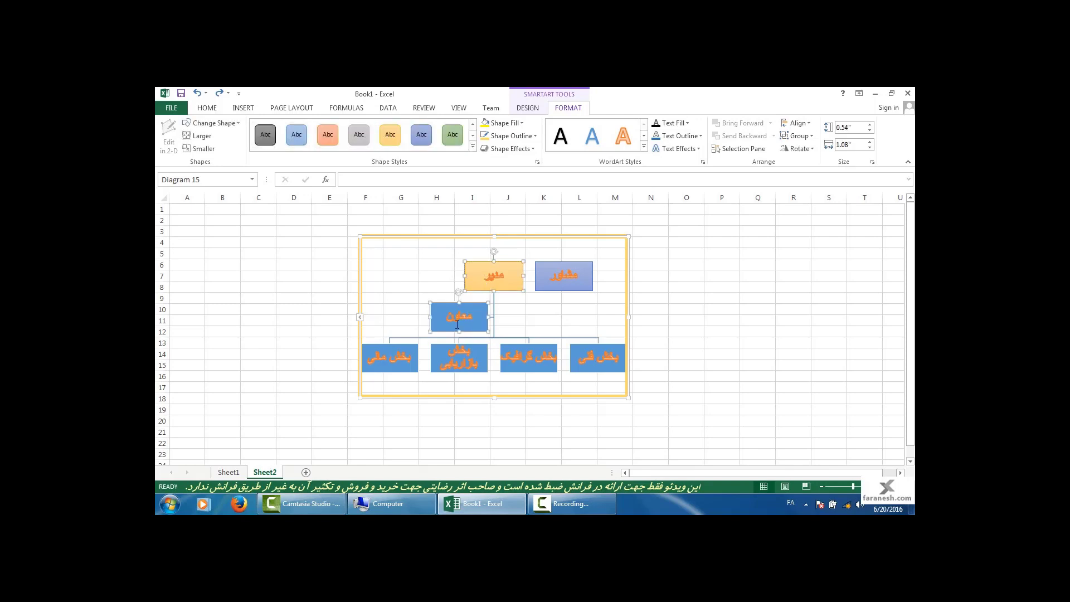
{"action": "left_click", "coordinate": [411, 350], "text": "ctrl"}
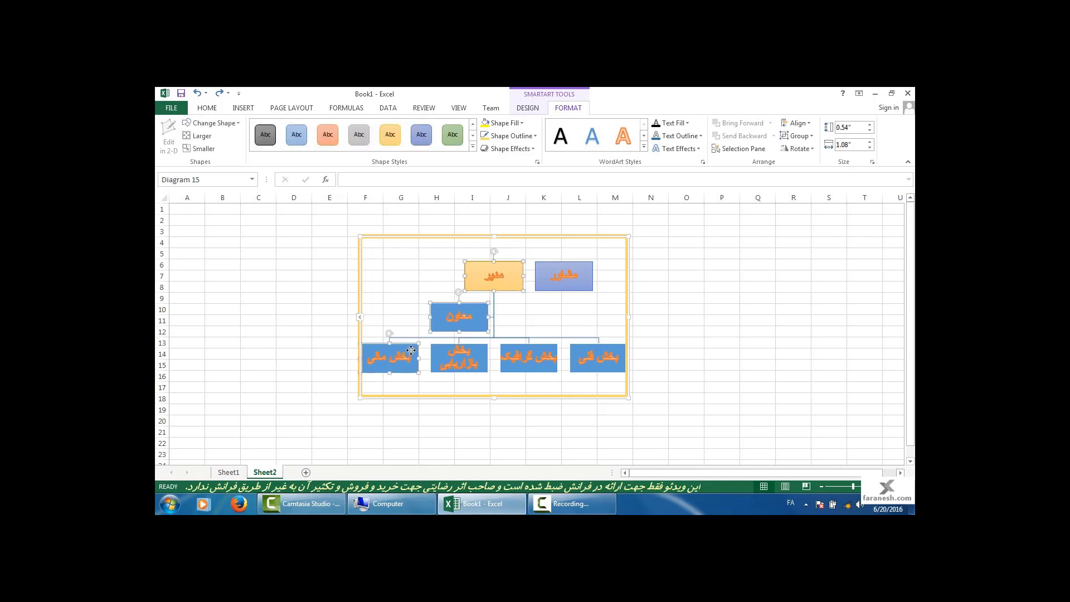
{"action": "left_click", "coordinate": [488, 285]}
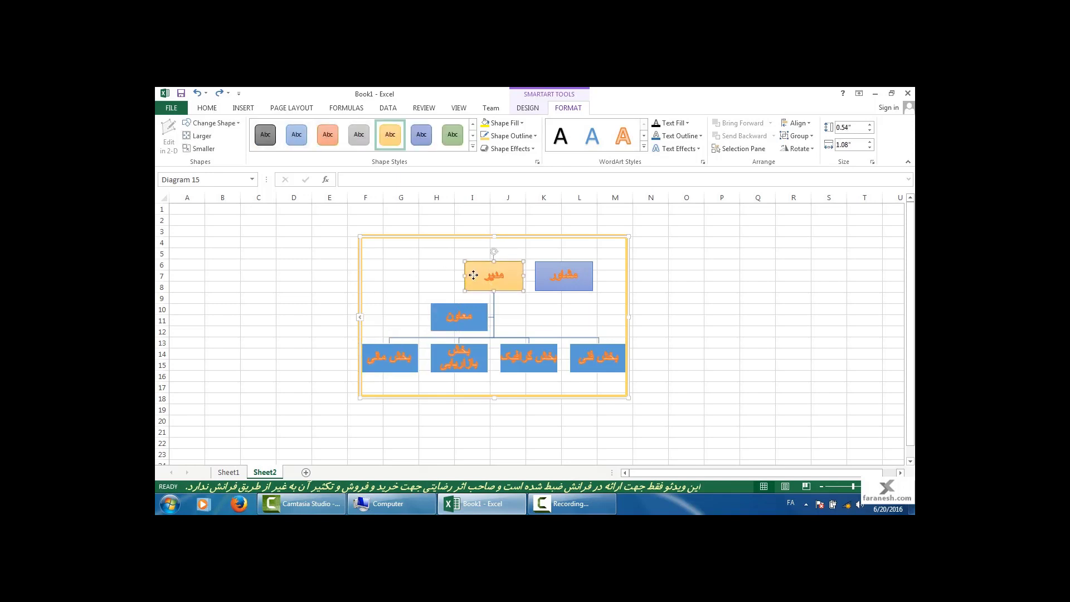
{"action": "left_click", "coordinate": [465, 310], "text": "ctrl"}
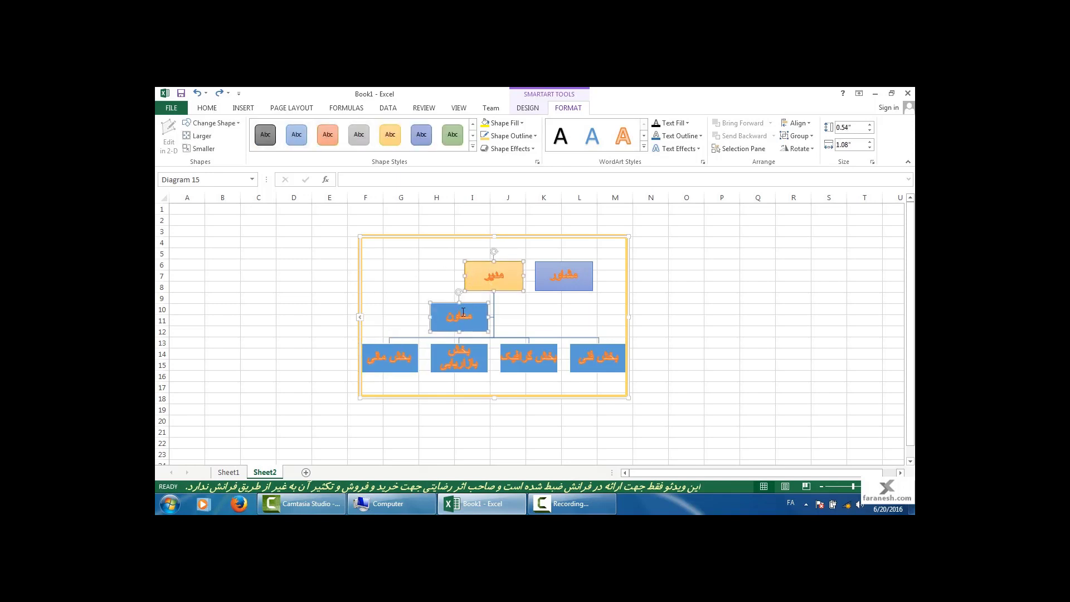
{"action": "left_click", "coordinate": [409, 350], "text": "ctrl"}
{"action": "left_click", "coordinate": [472, 366], "text": "ctrl"}
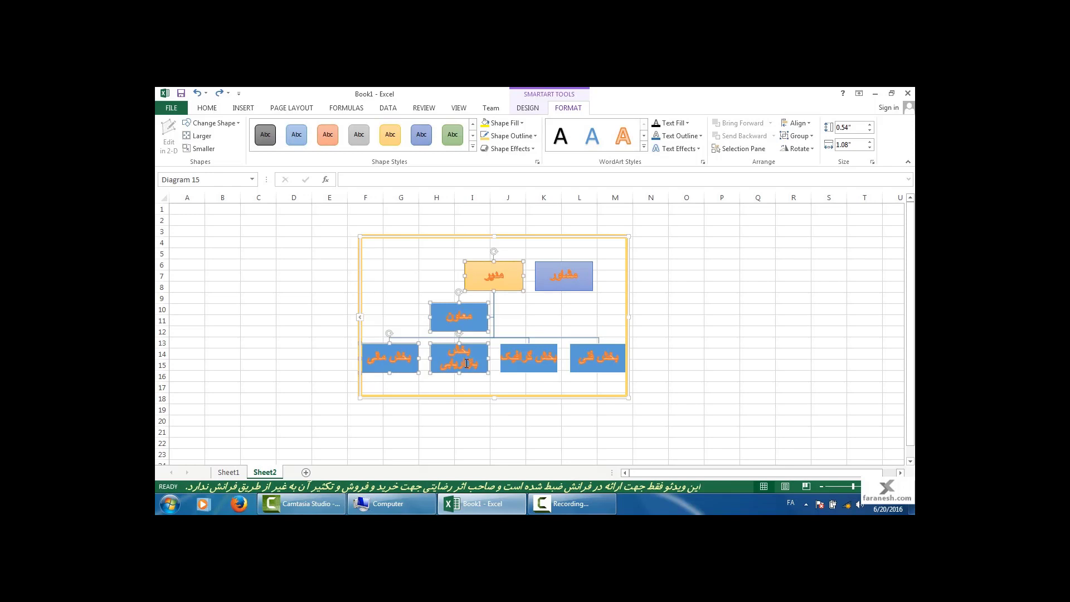
{"action": "left_click", "coordinate": [516, 359], "text": "ctrl"}
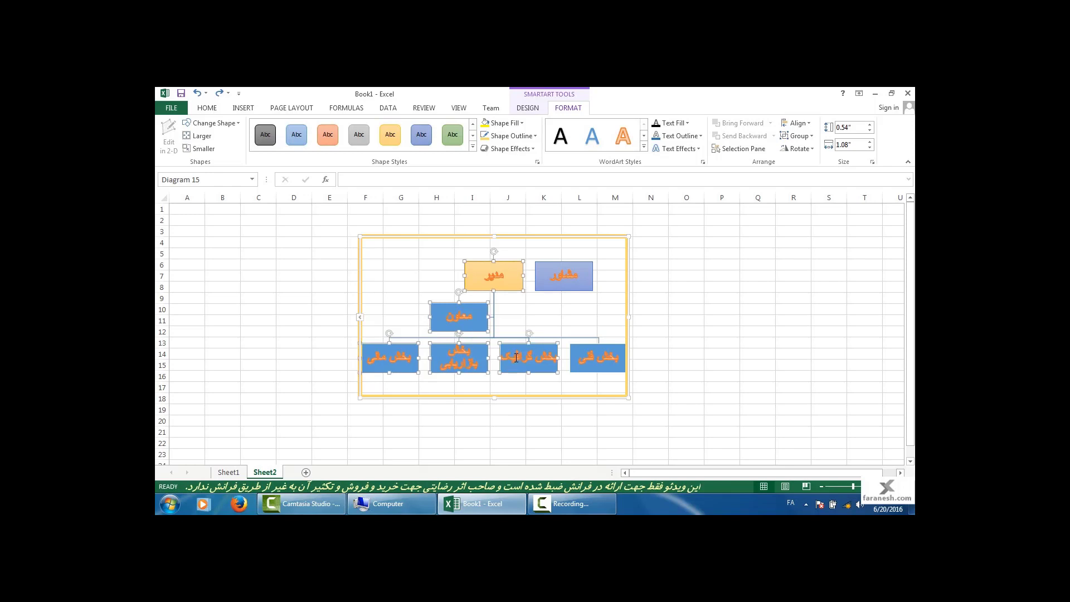
{"action": "left_click", "coordinate": [584, 352], "text": "ctrl"}
{"action": "left_click", "coordinate": [542, 278], "text": "ctrl"}
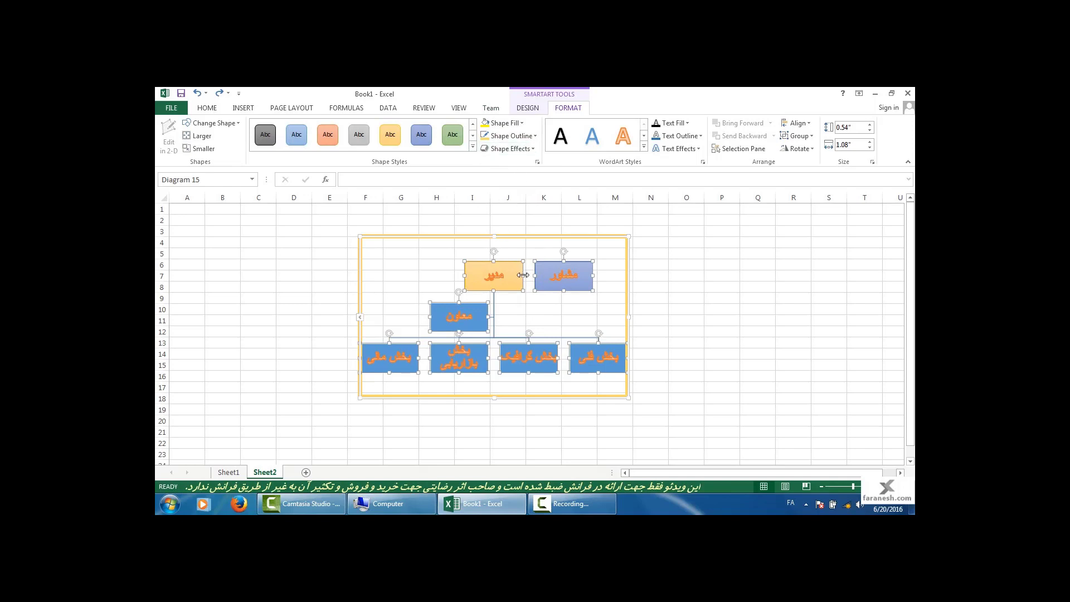
Step: Fill the selected boxes light green and give them a new outline colour
{"action": "left_click", "coordinate": [522, 123]}
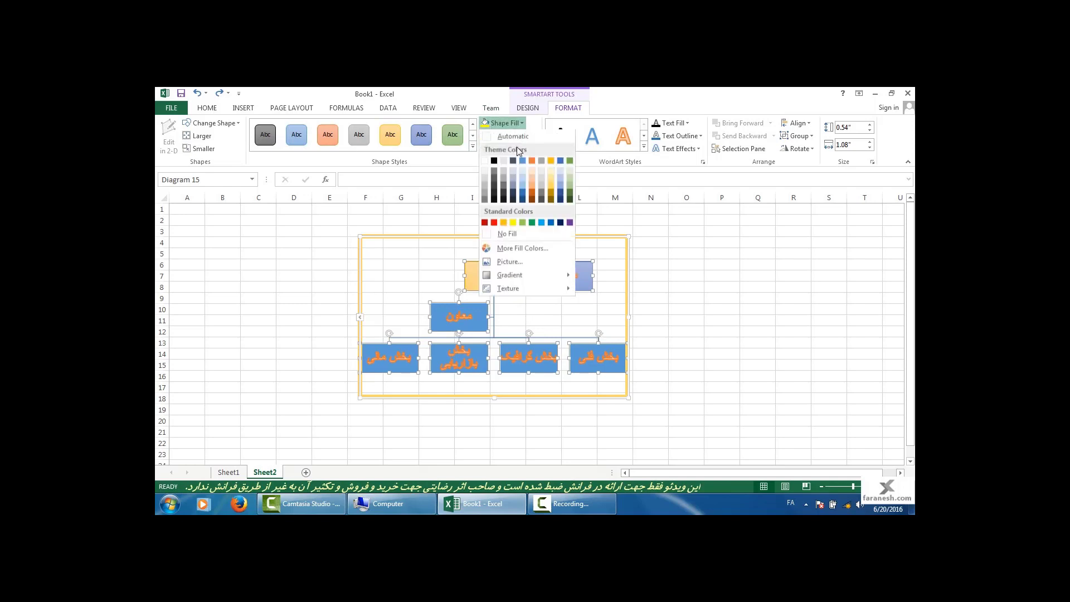
{"action": "left_click", "coordinate": [523, 224]}
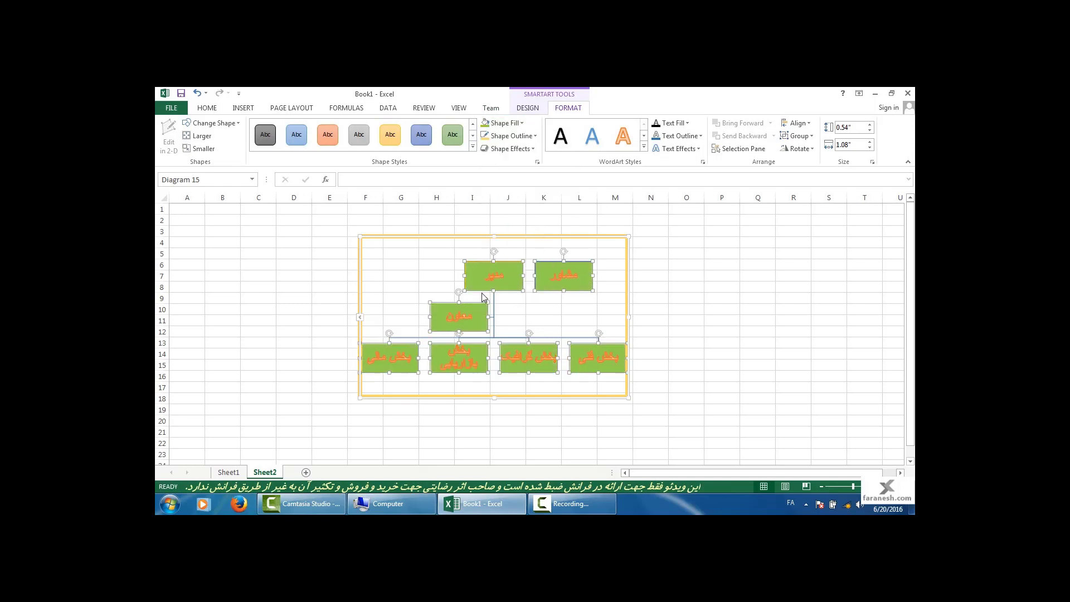
{"action": "left_click", "coordinate": [511, 136]}
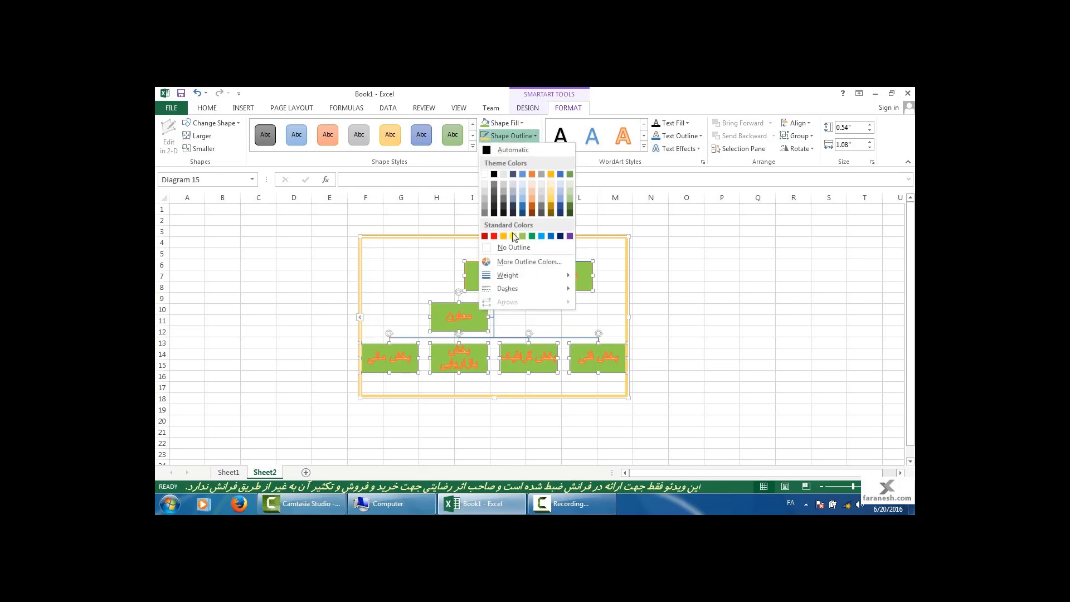
{"action": "left_click", "coordinate": [551, 201]}
{"action": "left_click", "coordinate": [417, 271]}
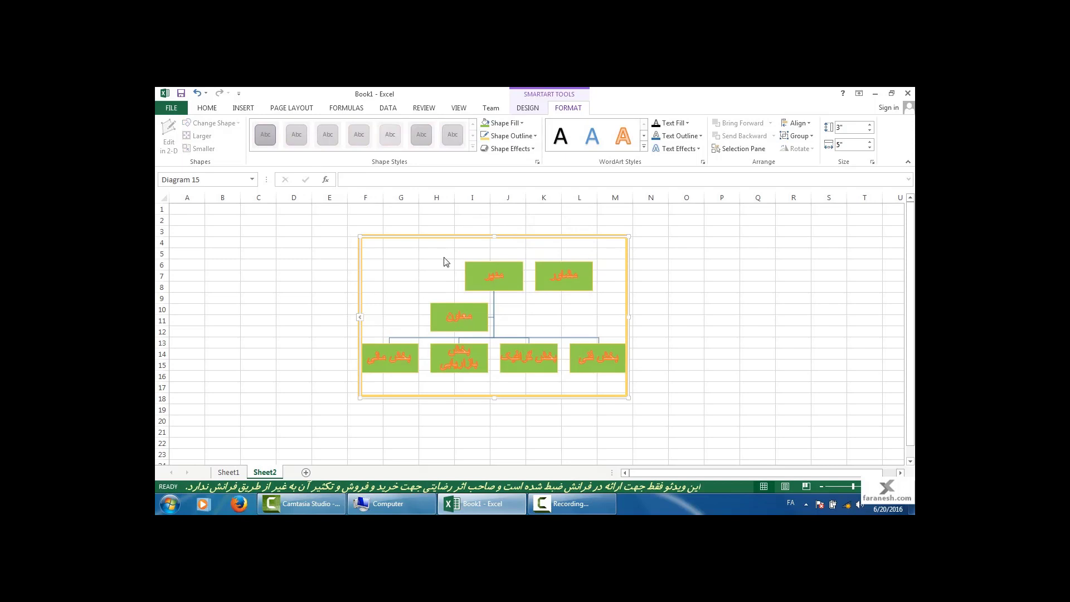
{"action": "left_click", "coordinate": [473, 270]}
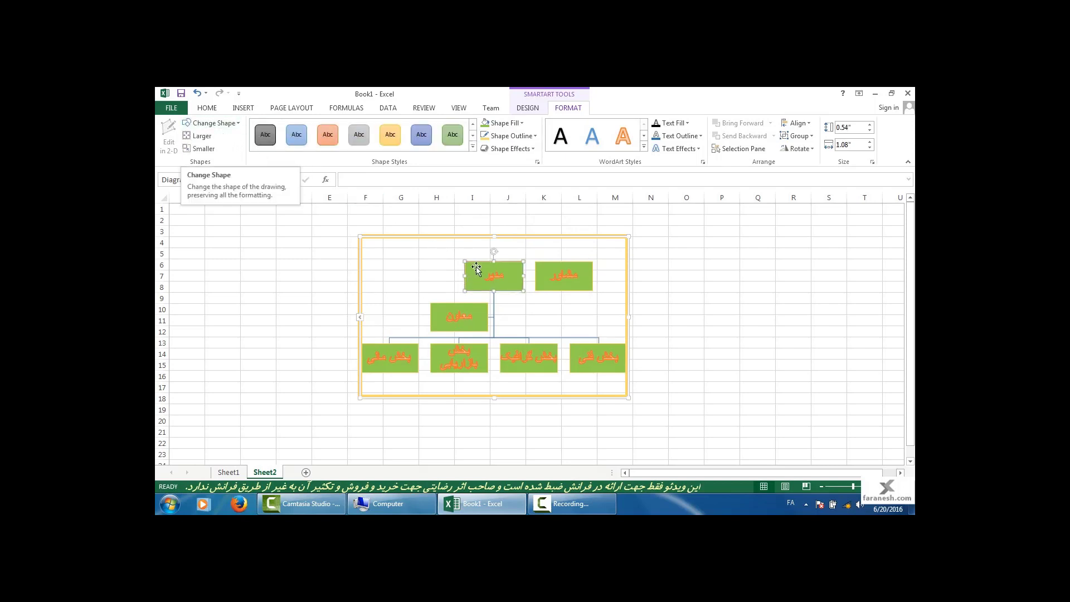
Step: Turn the مدیر box into a heart and shrink it to 0.49" by 0.98"
{"action": "left_click", "coordinate": [238, 125]}
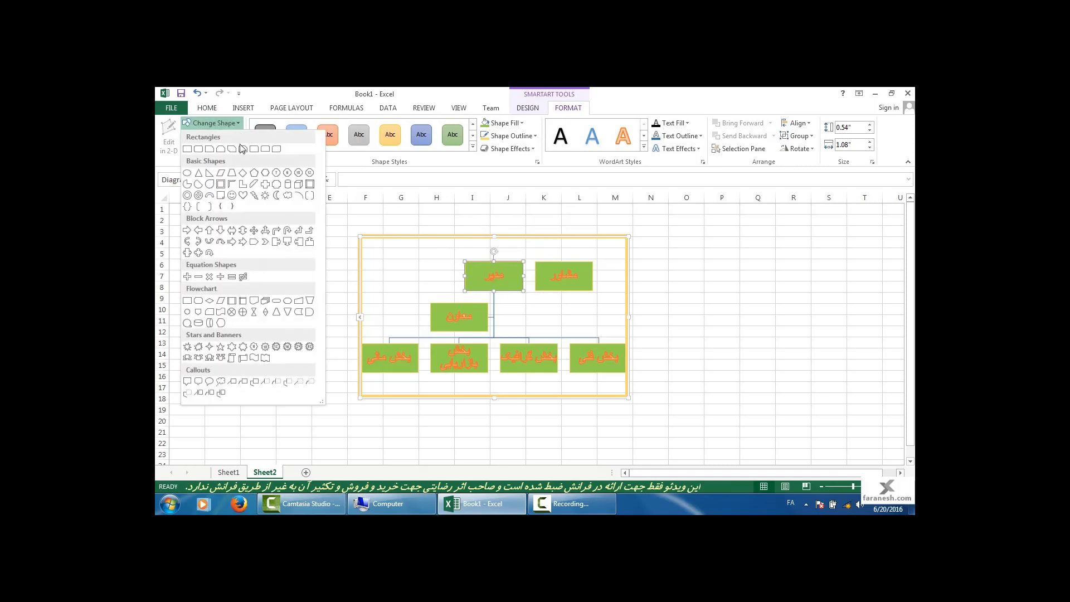
{"action": "left_click", "coordinate": [243, 195]}
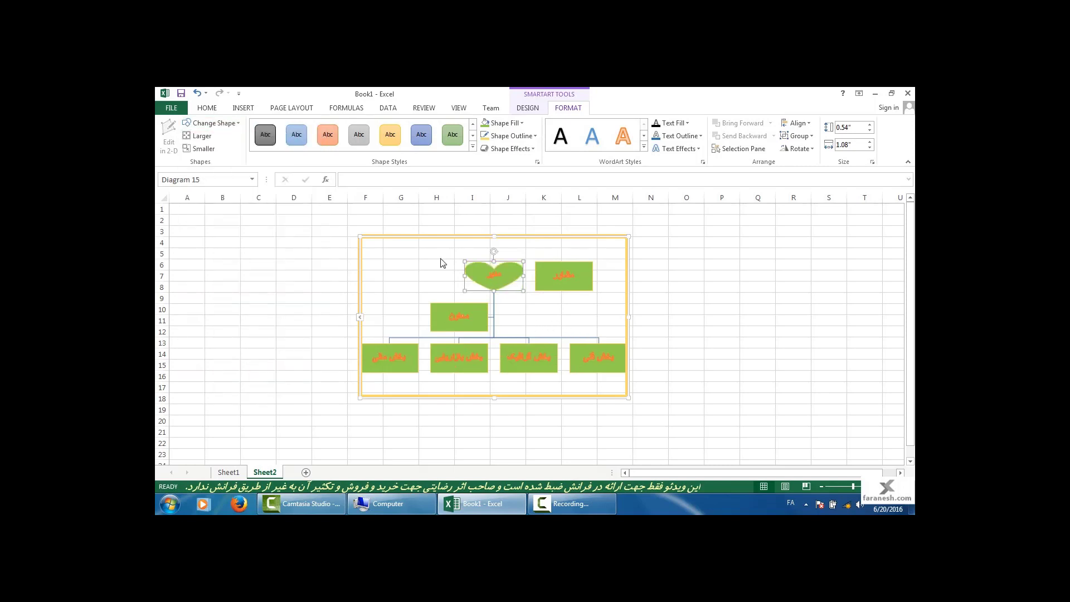
{"action": "left_click", "coordinate": [198, 136]}
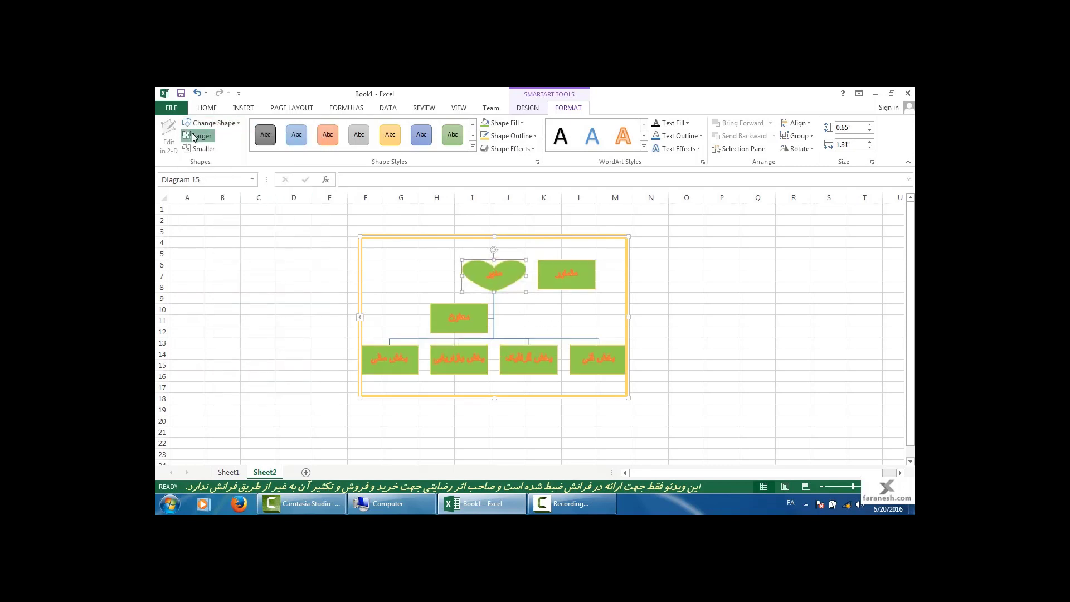
{"action": "left_click", "coordinate": [196, 149]}
{"action": "left_click", "coordinate": [197, 148]}
{"action": "left_click", "coordinate": [197, 149]}
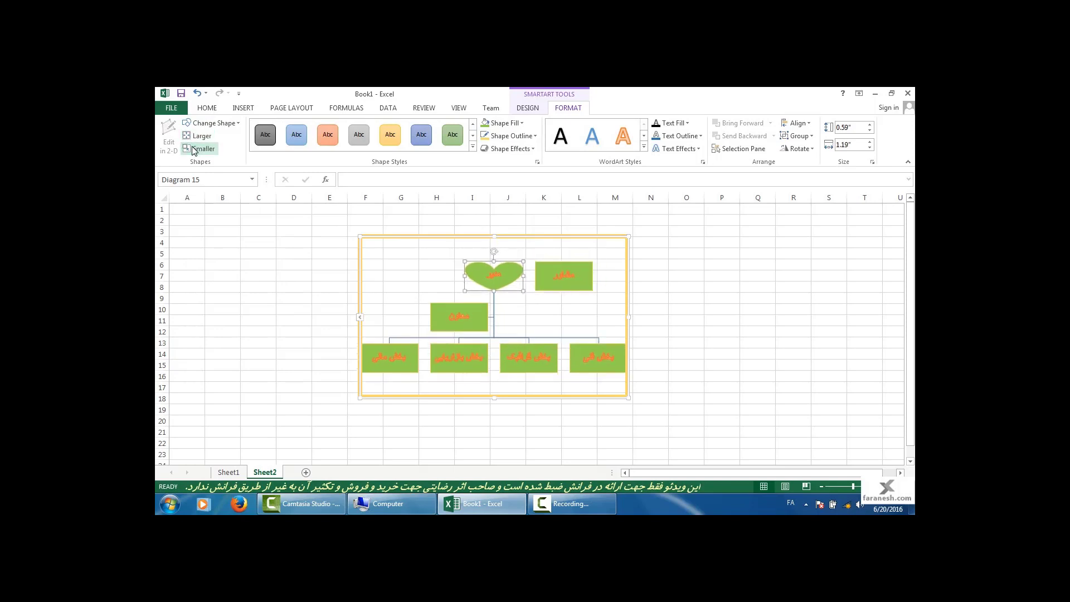
{"action": "left_click", "coordinate": [196, 149]}
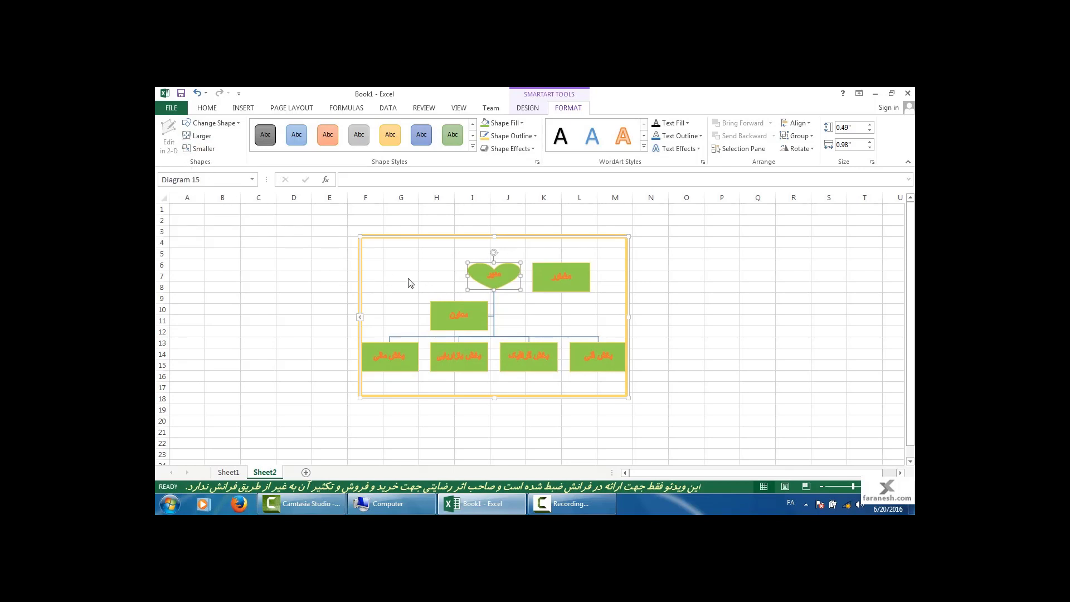
{"action": "left_click", "coordinate": [327, 246]}
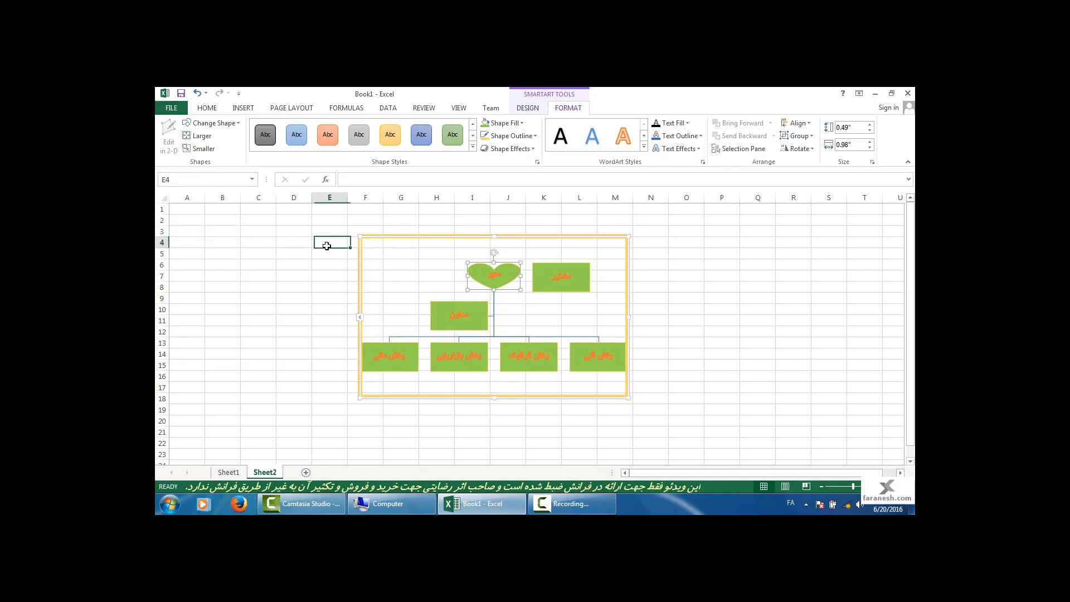
Step: Drag the org chart right on Sheet2 so it spans roughly columns G to N
{"action": "left_click", "coordinate": [455, 238]}
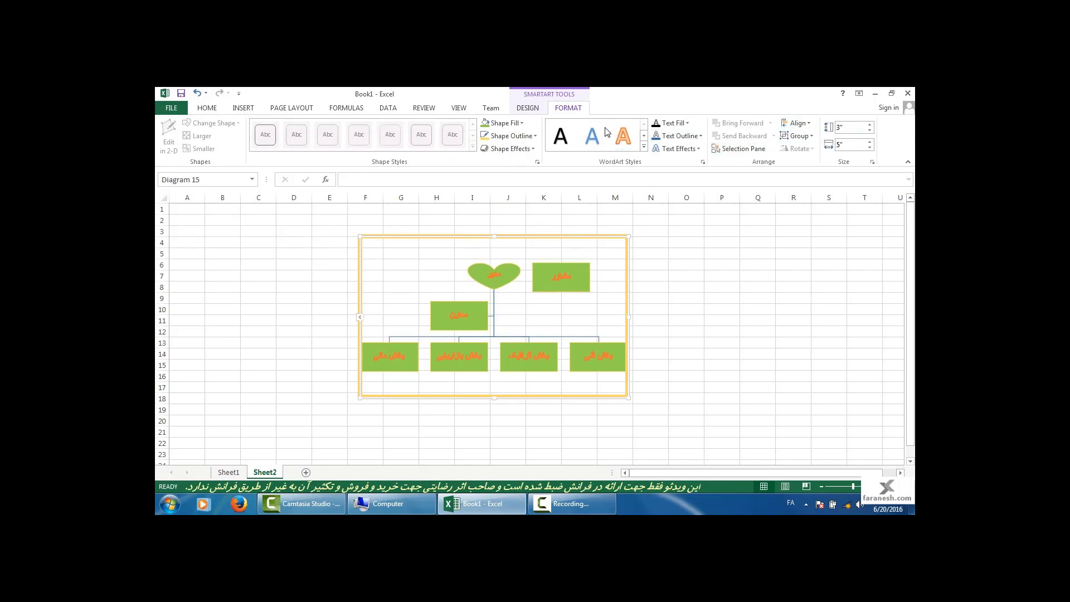
{"action": "left_click", "coordinate": [523, 108]}
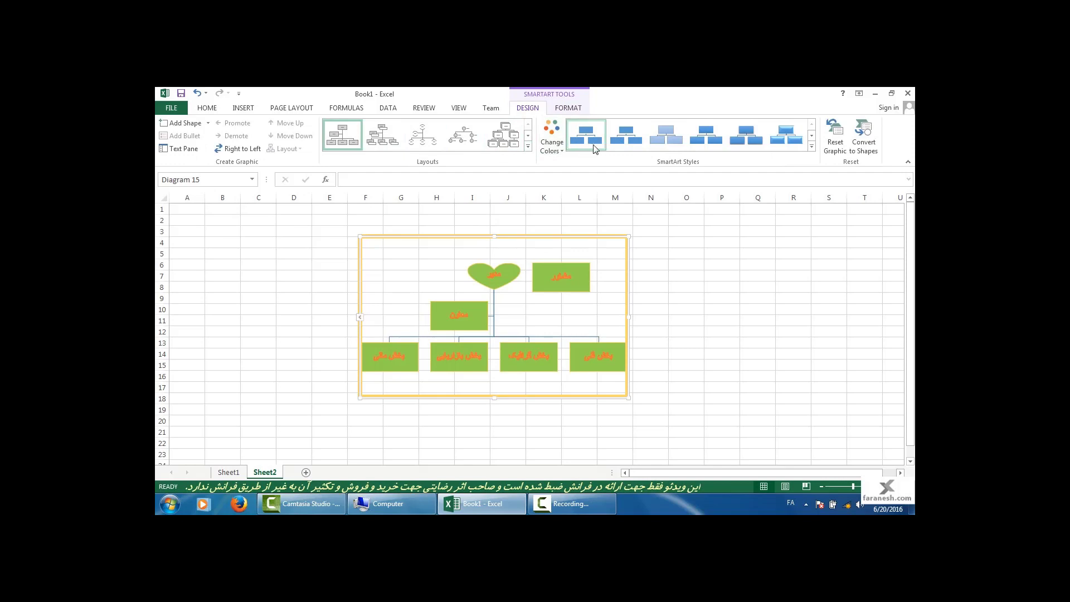
{"action": "left_click_drag", "start_coordinate": [587, 237], "coordinate": [634, 232]}
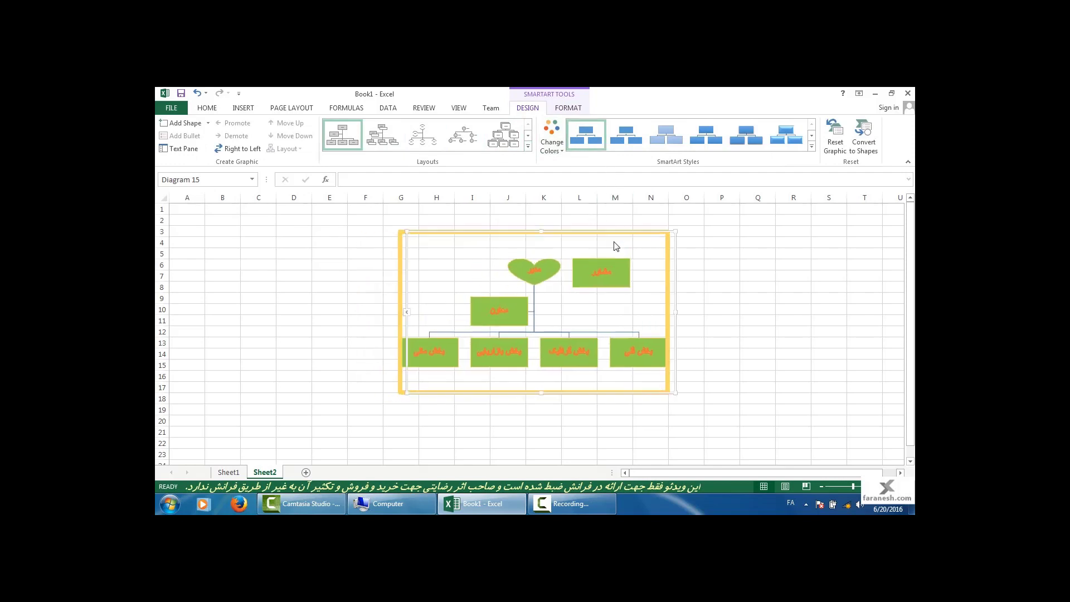